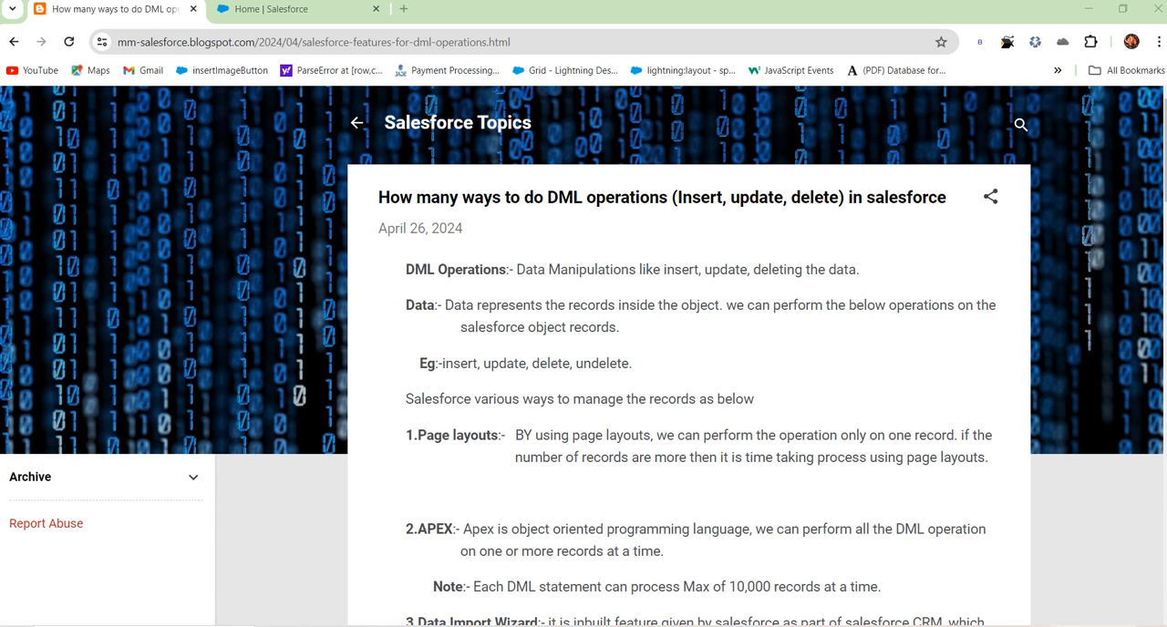
# Step: Review the DML operations article and highlight the description of the Page layouts method
pyautogui.scroll(-5, 563, 417)
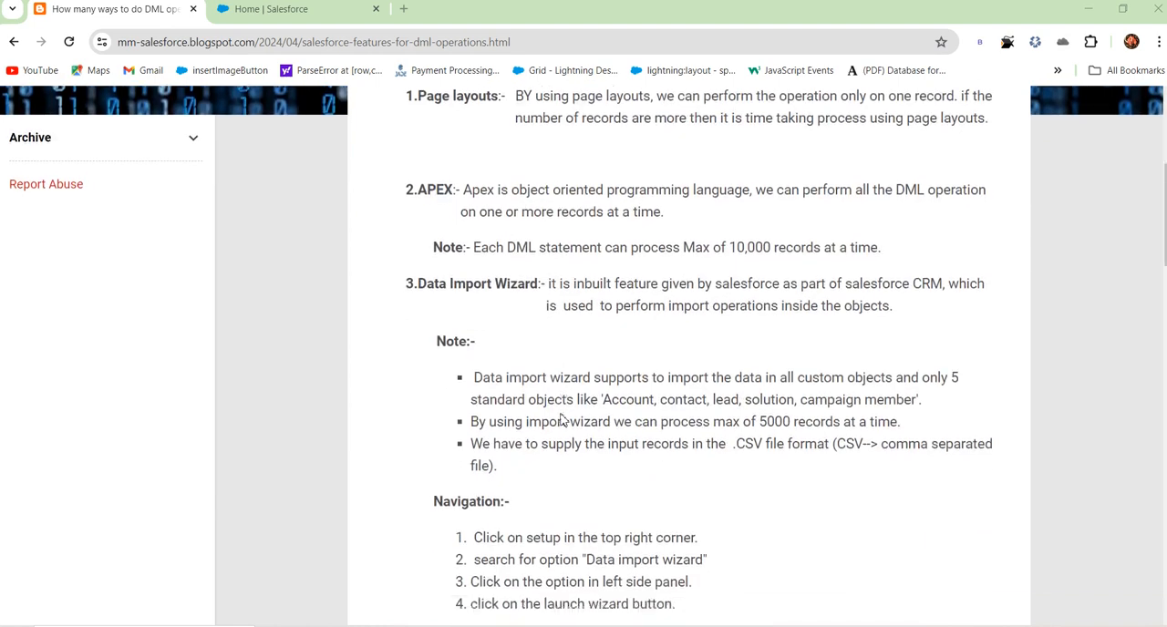
pyautogui.scroll(-5, 563, 419)
pyautogui.scroll(9, 571, 470)
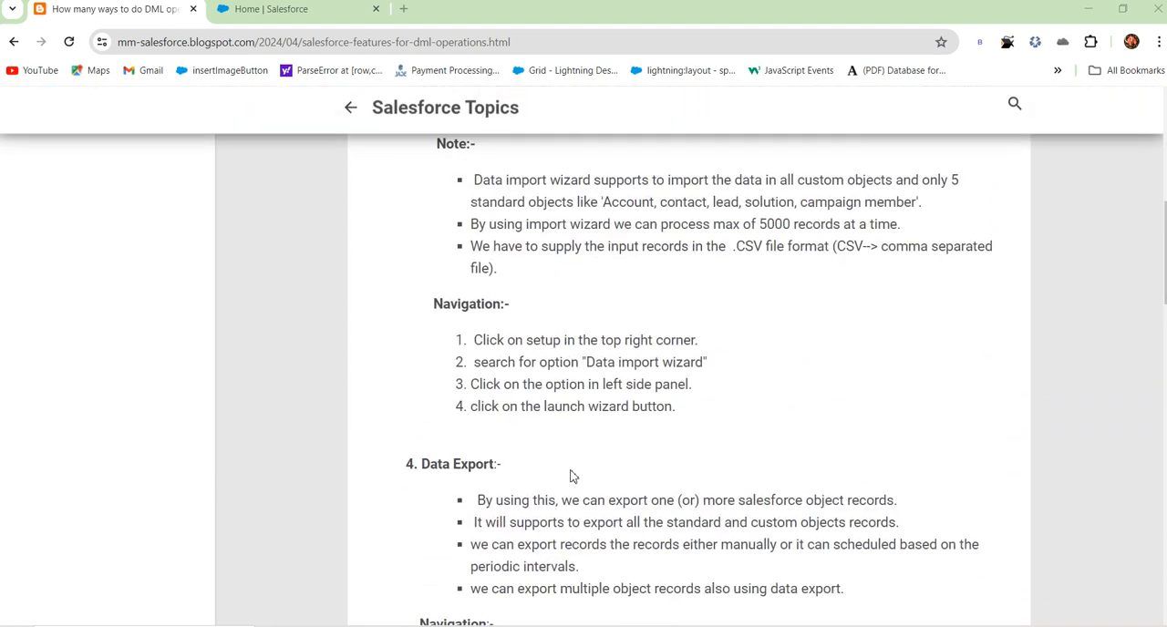
pyautogui.scroll(2, 571, 458)
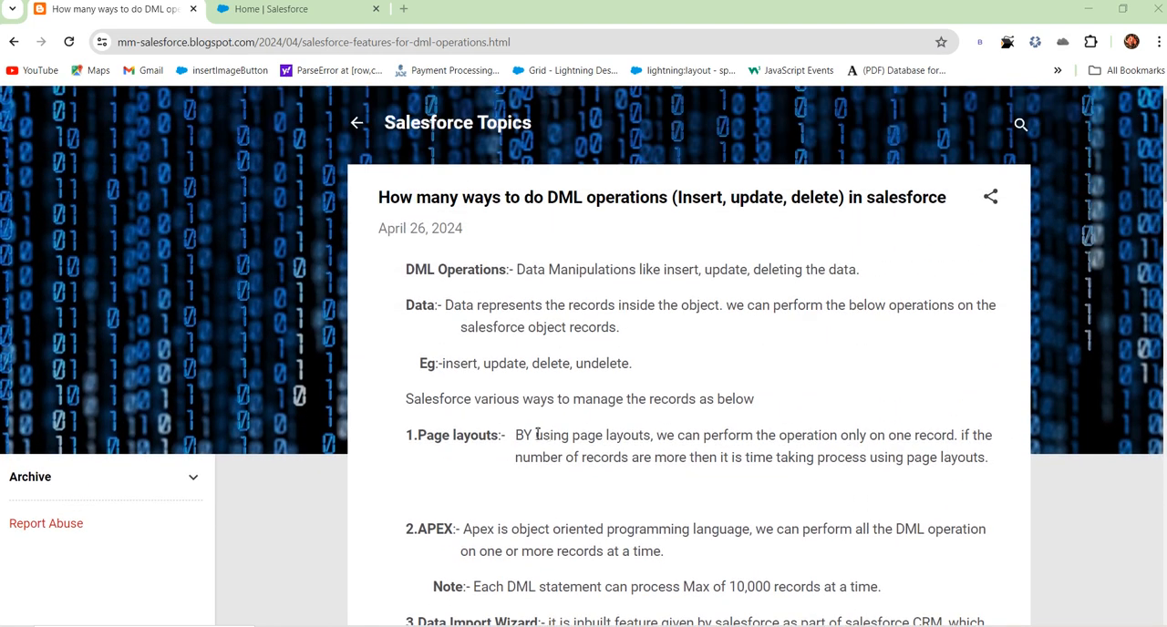
pyautogui.moveTo(516, 435); pyautogui.dragTo(990, 459)
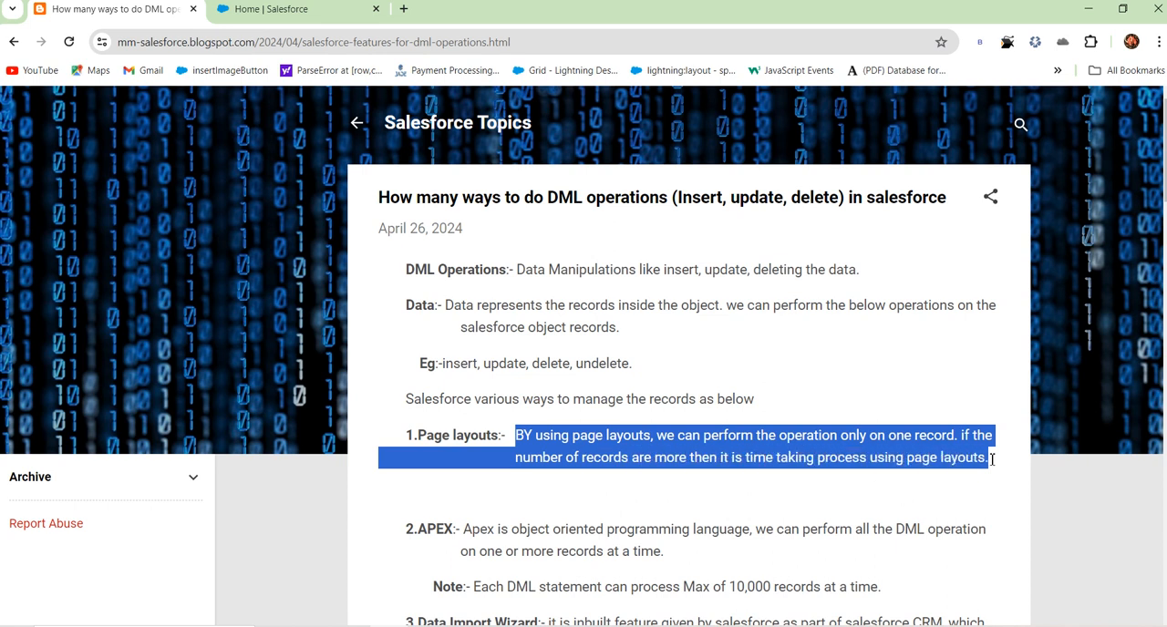
pyautogui.click(743, 527)
# Step: Switch to Salesforce and open the Sales app
pyautogui.click(305, 13)
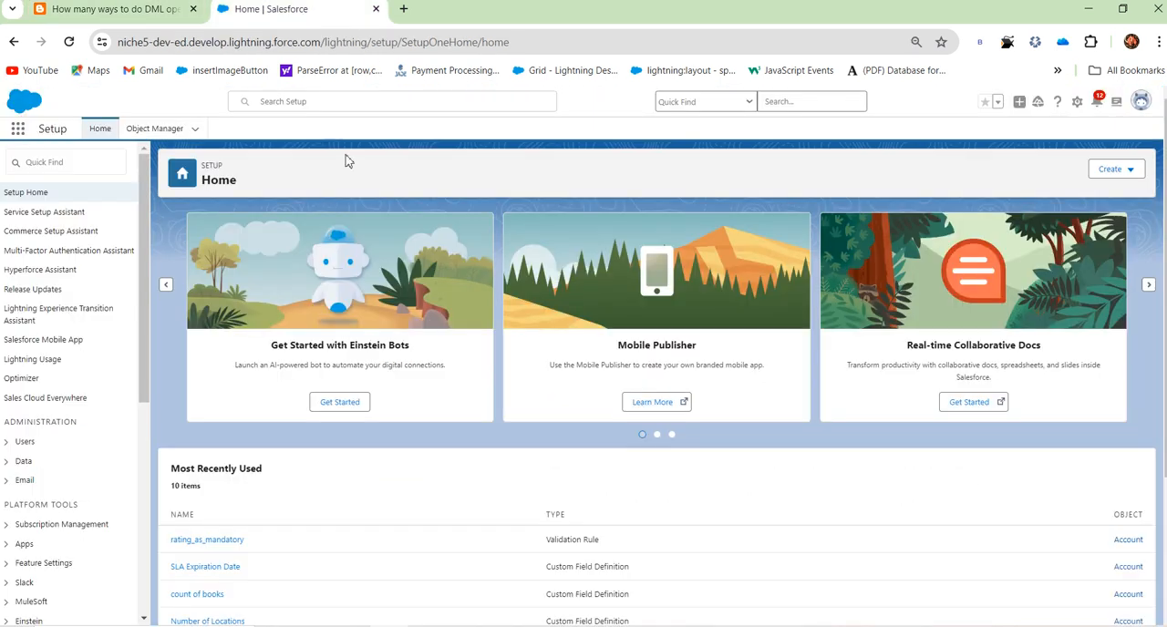
pyautogui.click(26, 133)
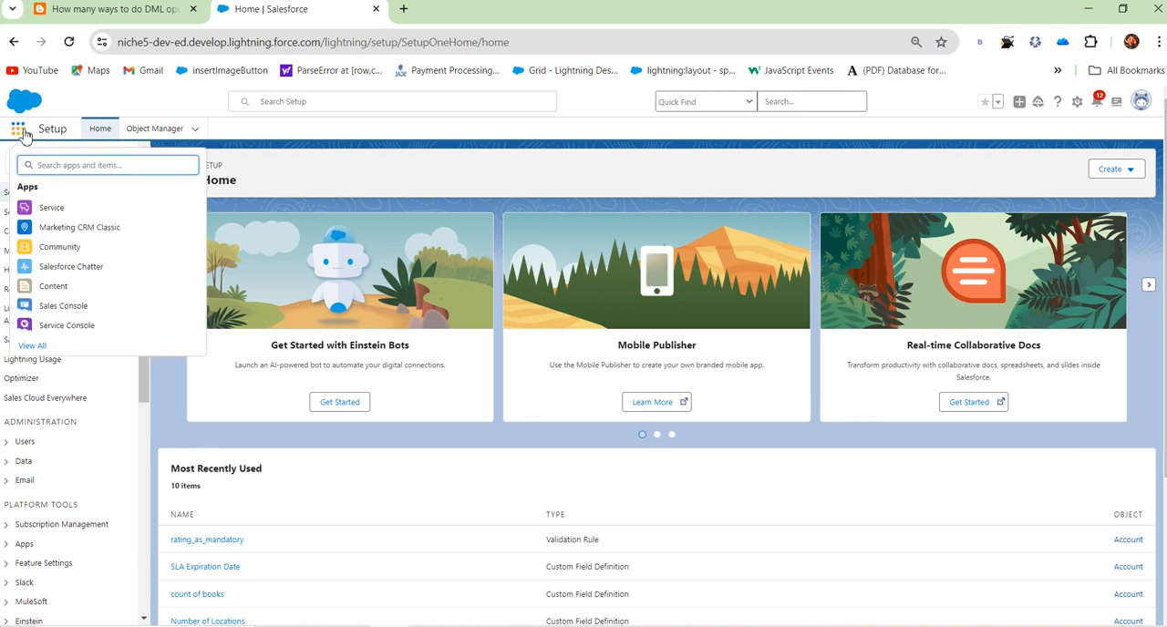
pyautogui.write('sales')
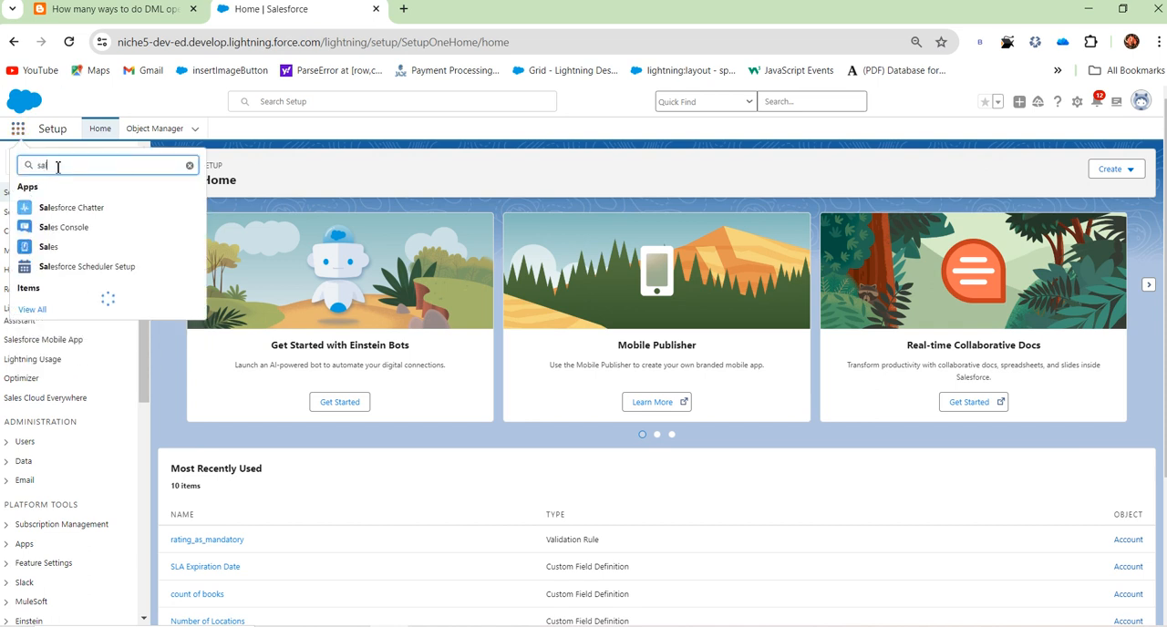
pyautogui.click(50, 247)
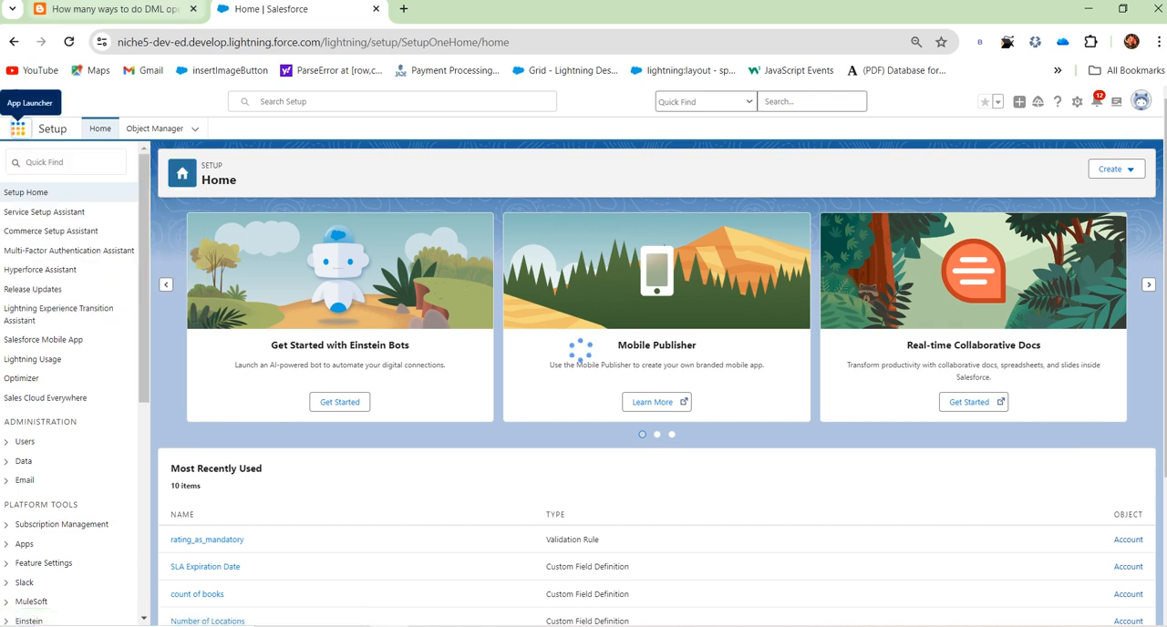
# Step: Return to the DML operations article and highlight the APEX section with its note
pyautogui.click(124, 11)
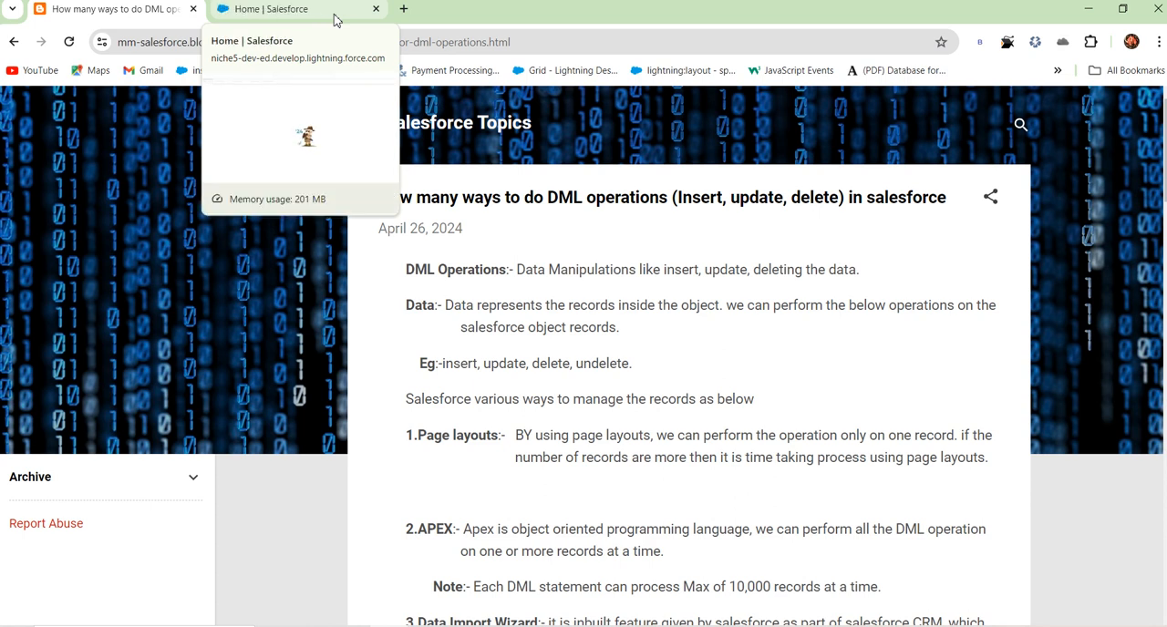
pyautogui.scroll(-1, 513, 546)
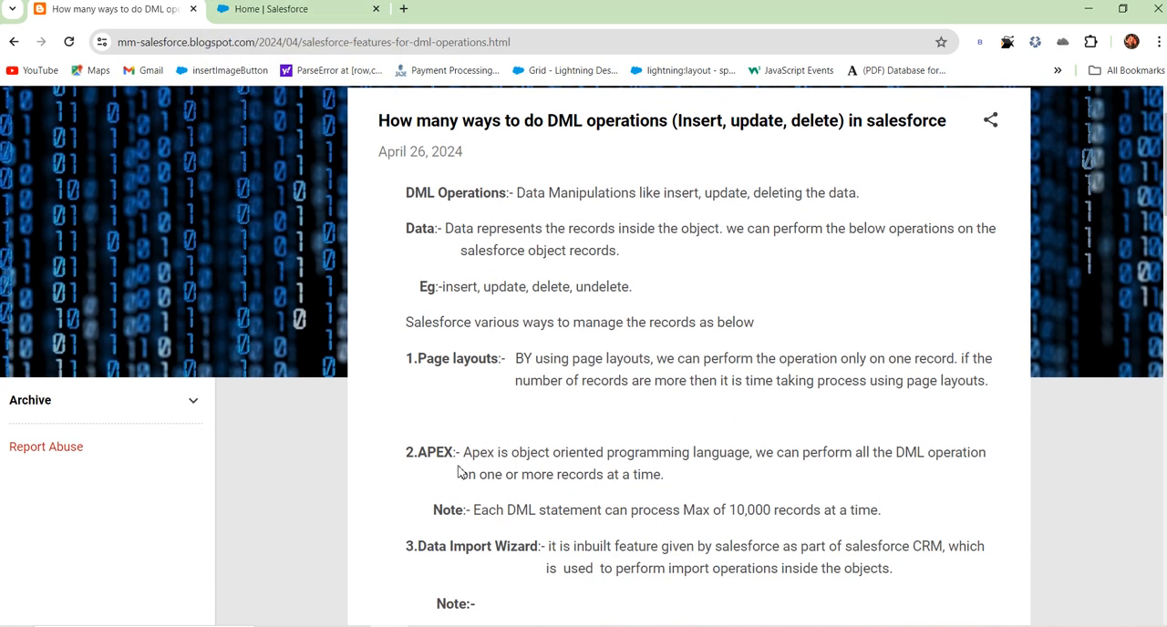
pyautogui.moveTo(416, 456); pyautogui.dragTo(884, 526)
# Step: Switch to Salesforce and open the books list from the Sales app navigation
pyautogui.click(271, 11)
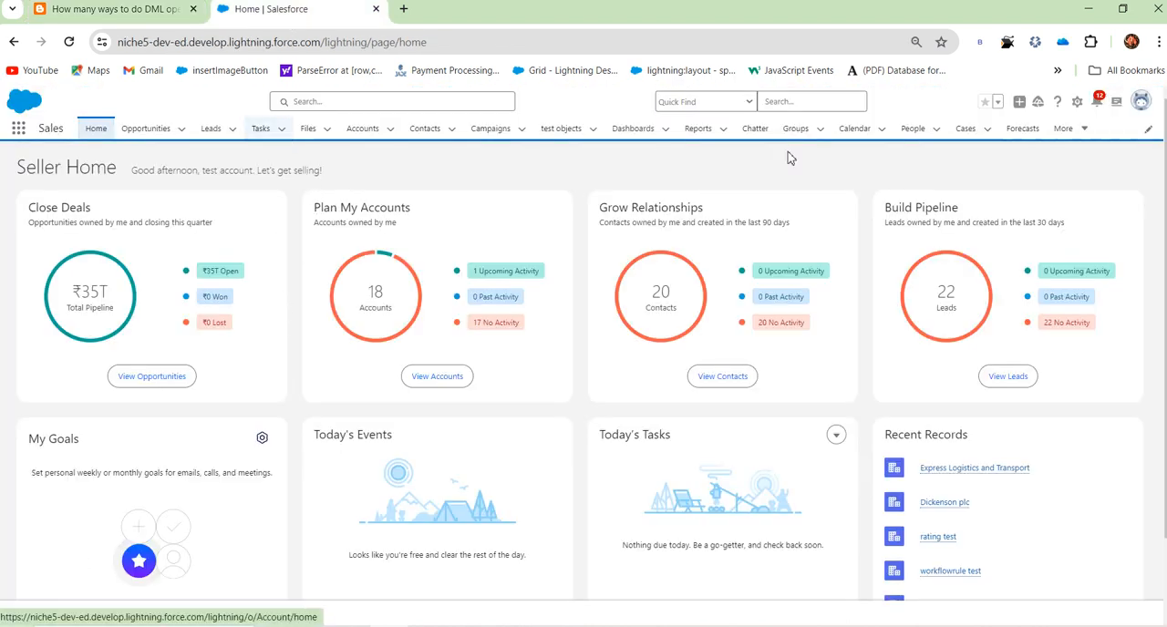
pyautogui.click(977, 134)
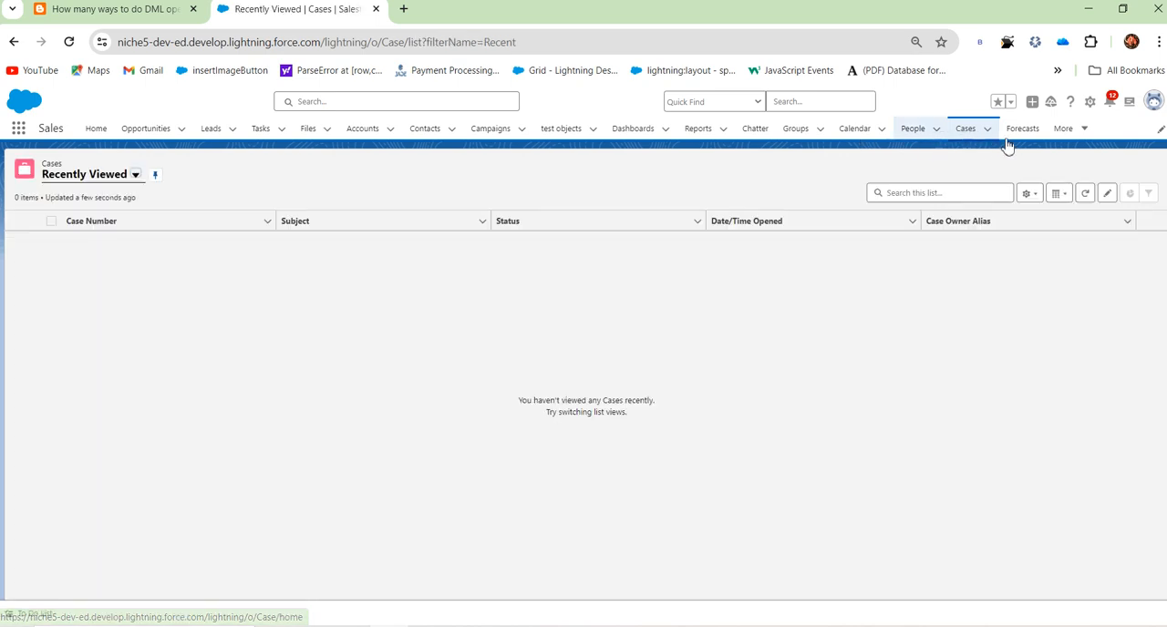
pyautogui.click(1063, 128)
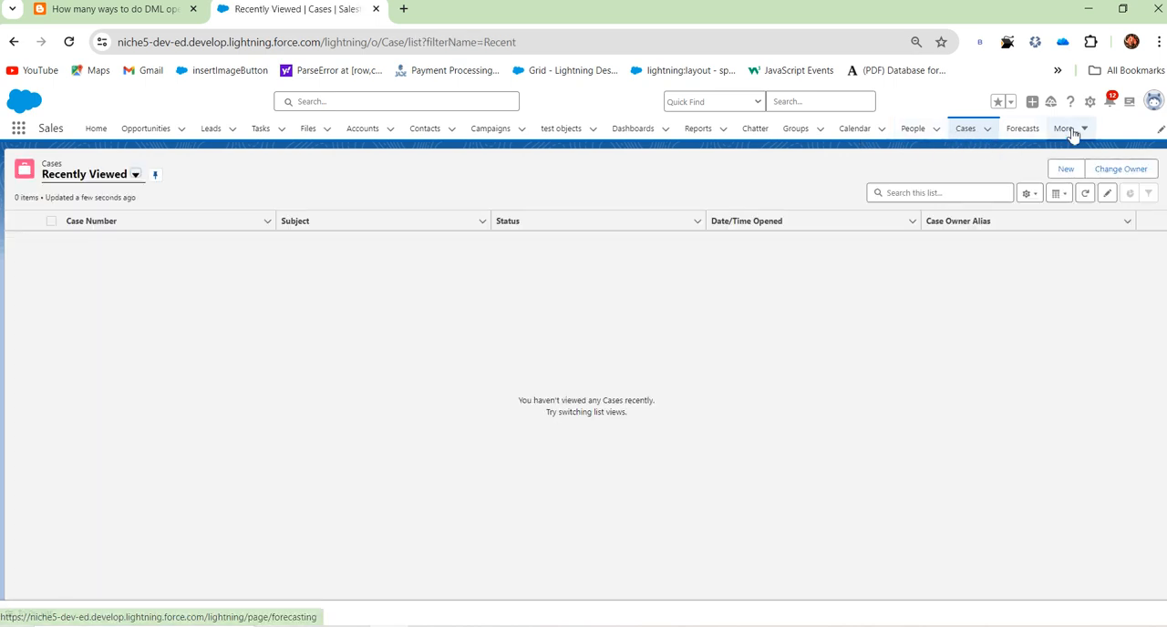
pyautogui.click(1057, 157)
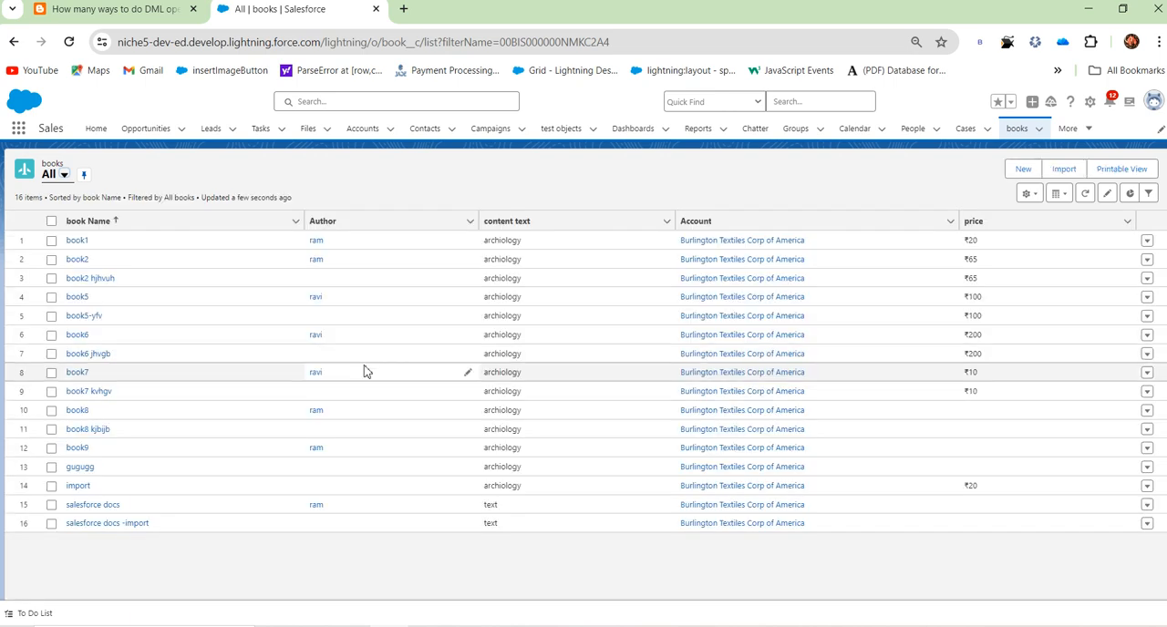
# Step: Examine how book records can be created, edited inline and managed through row actions, without saving anything
pyautogui.click(1023, 170)
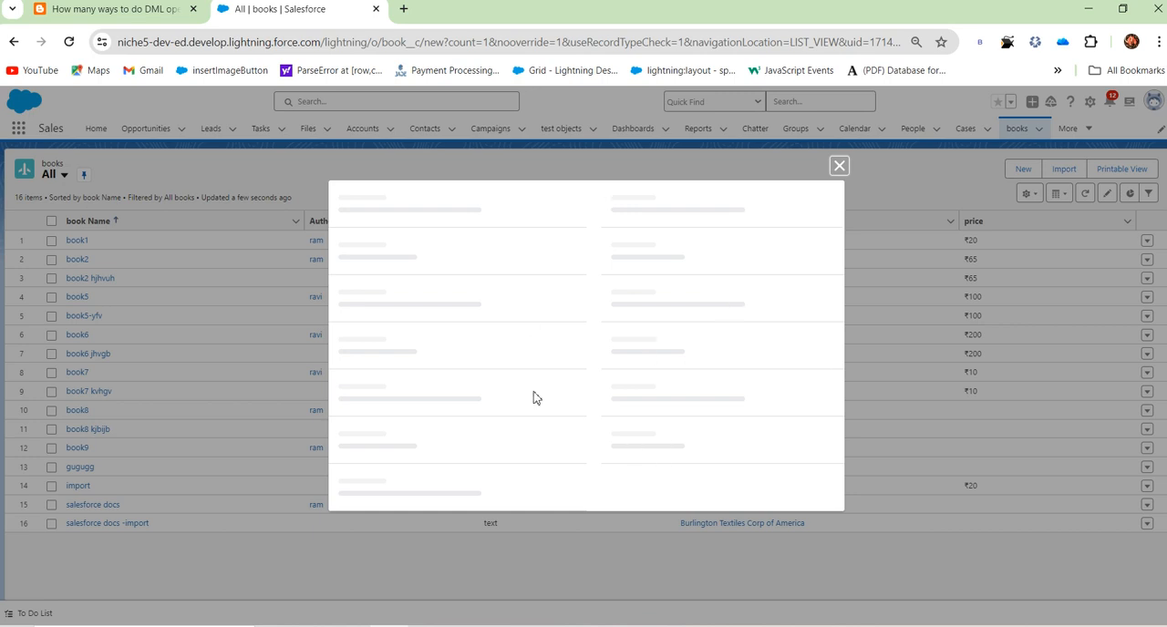
pyautogui.click(838, 166)
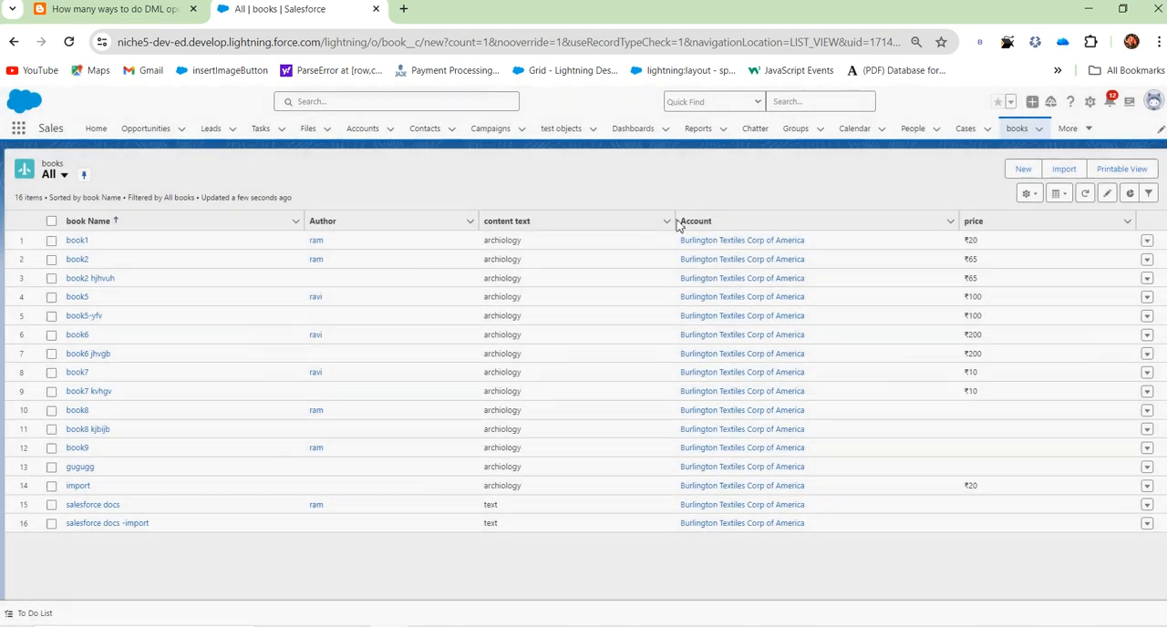
pyautogui.click(469, 262)
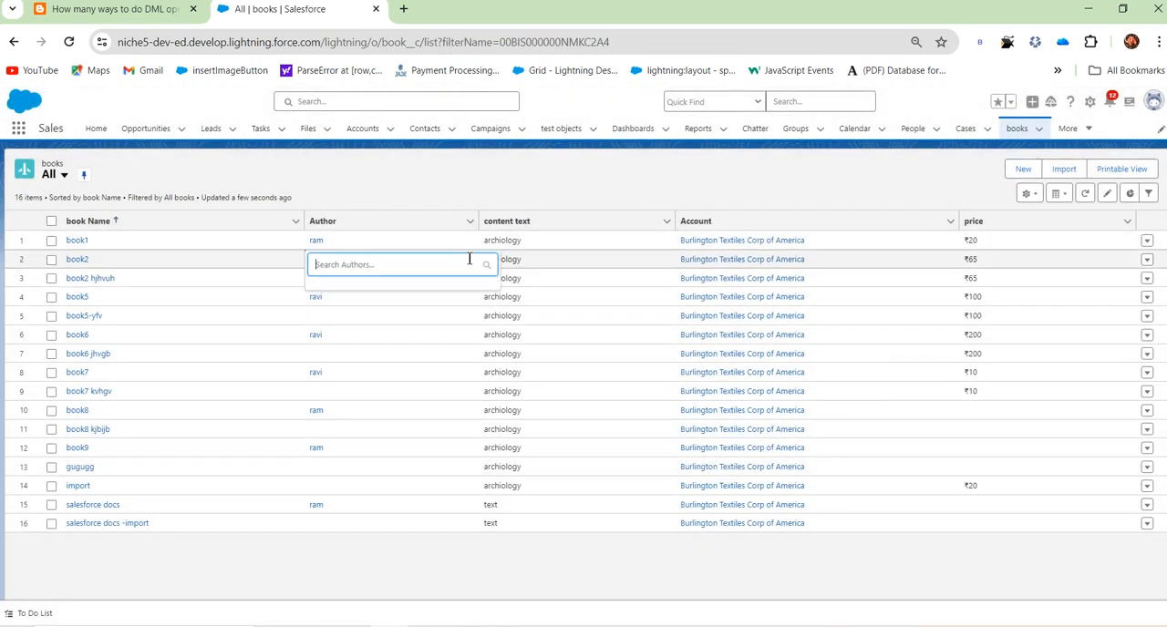
pyautogui.click(383, 186)
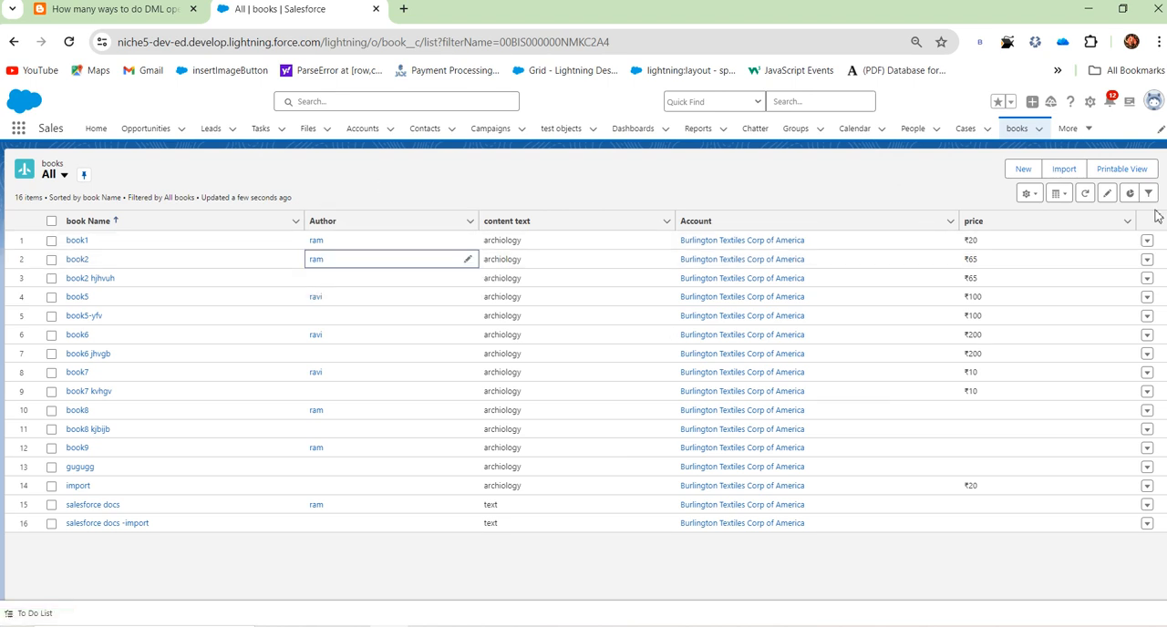
pyautogui.click(1146, 244)
pyautogui.click(1147, 245)
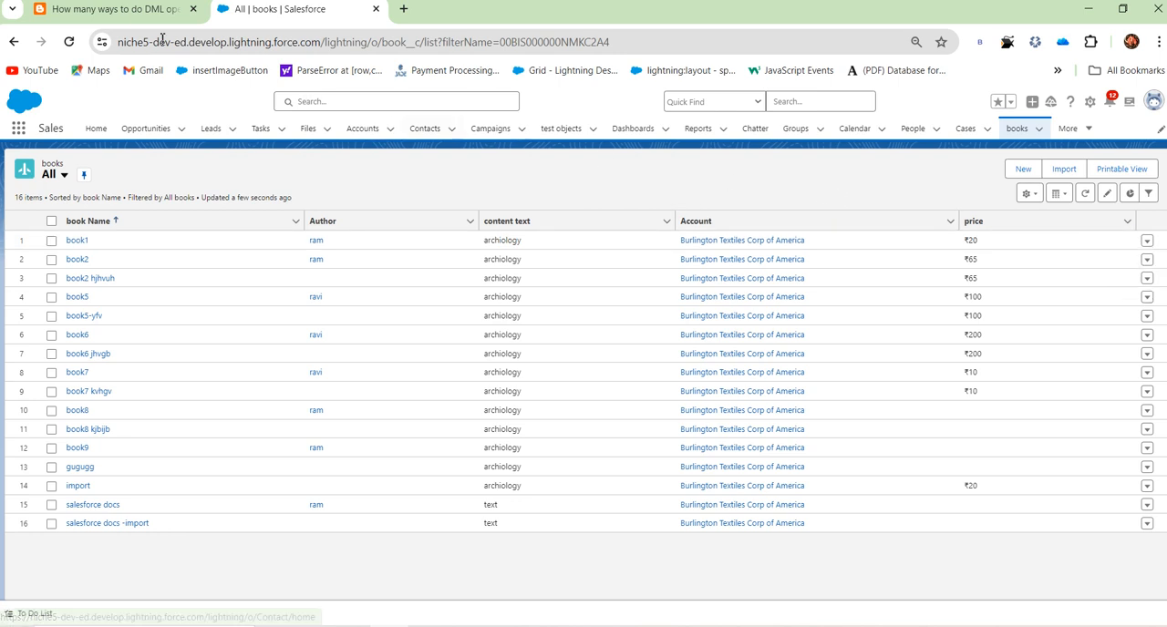
# Step: Examine the fields of the New book form and close it without saving
pyautogui.click(112, 9)
pyautogui.click(290, 11)
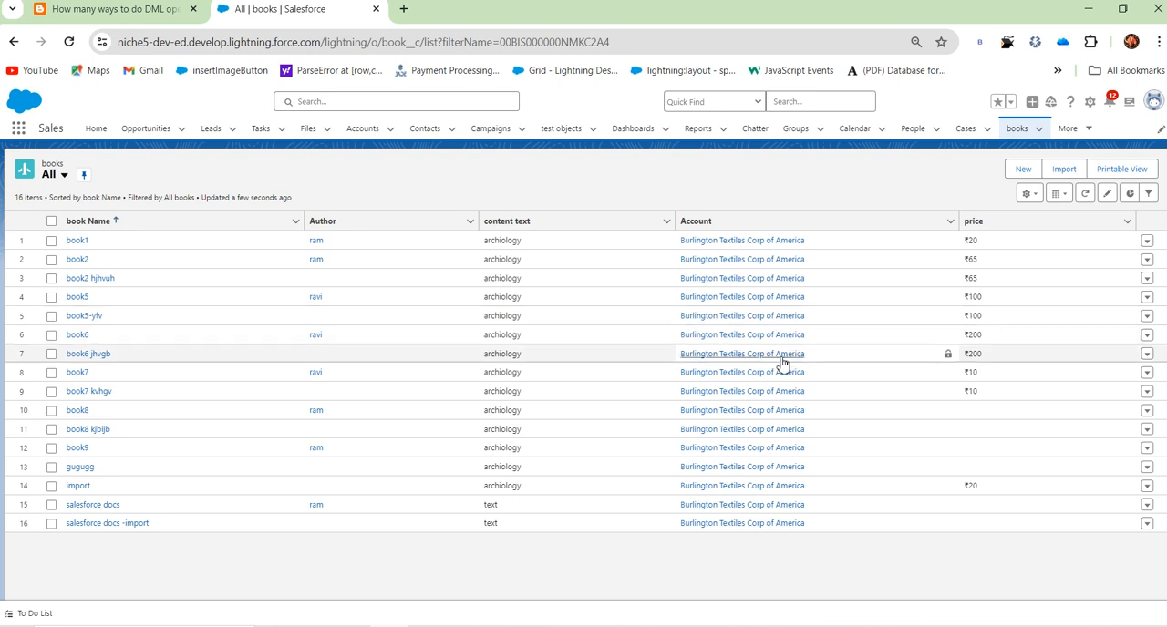
pyautogui.click(1023, 170)
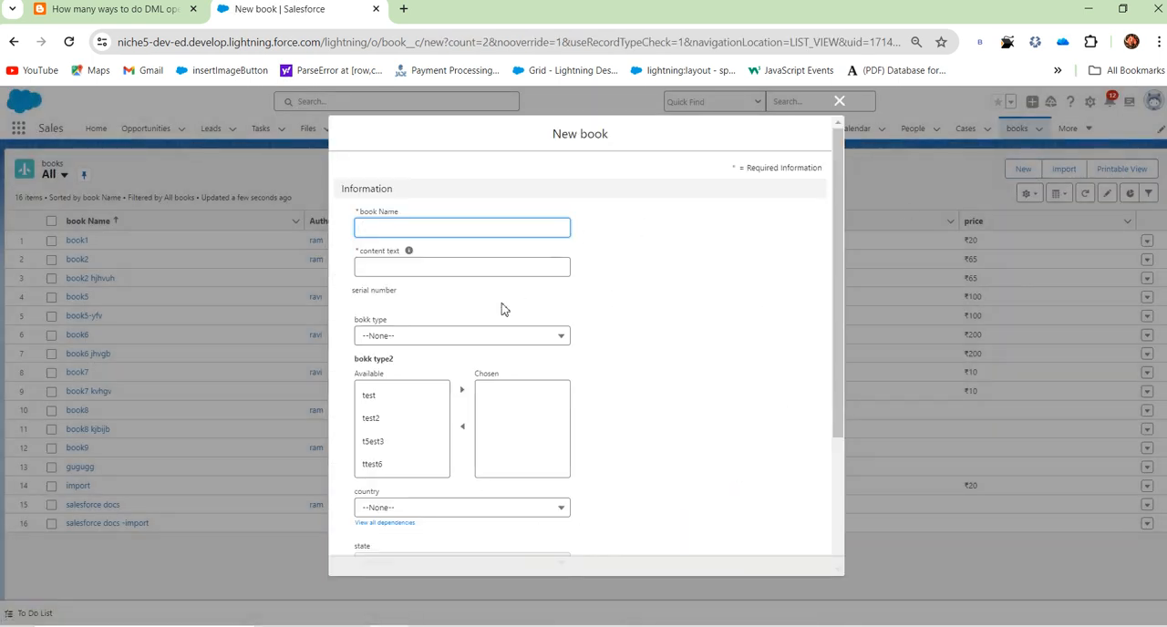
pyautogui.scroll(-3, 499, 319)
pyautogui.scroll(3, 478, 409)
pyautogui.click(839, 101)
# Step: Switch to the DML operations article and highlight the definition of the Data Import Wizard
pyautogui.click(153, 13)
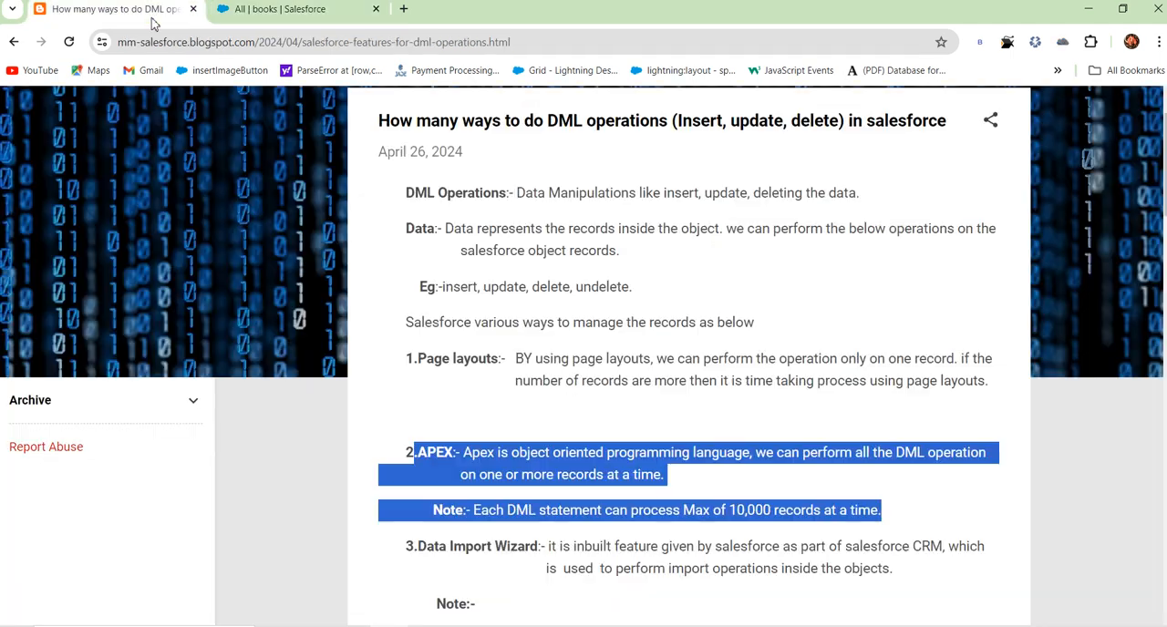
pyautogui.scroll(-3, 497, 338)
pyautogui.click(518, 411)
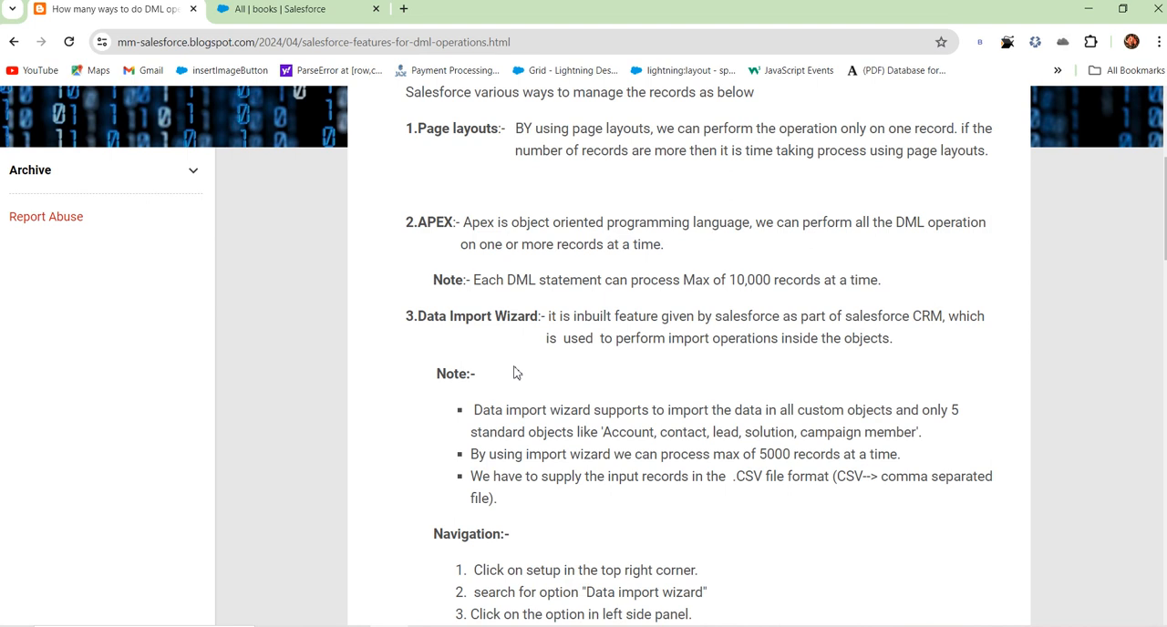
pyautogui.scroll(-1, 513, 372)
pyautogui.scroll(-3, 511, 369)
pyautogui.scroll(3, 501, 383)
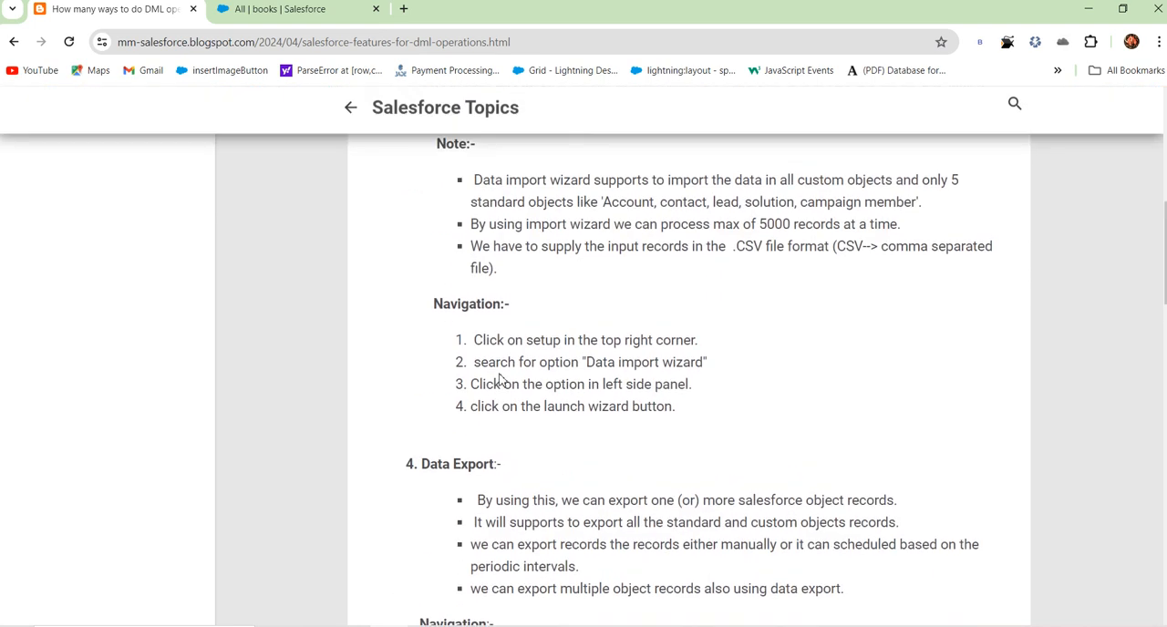
pyautogui.scroll(1, 502, 367)
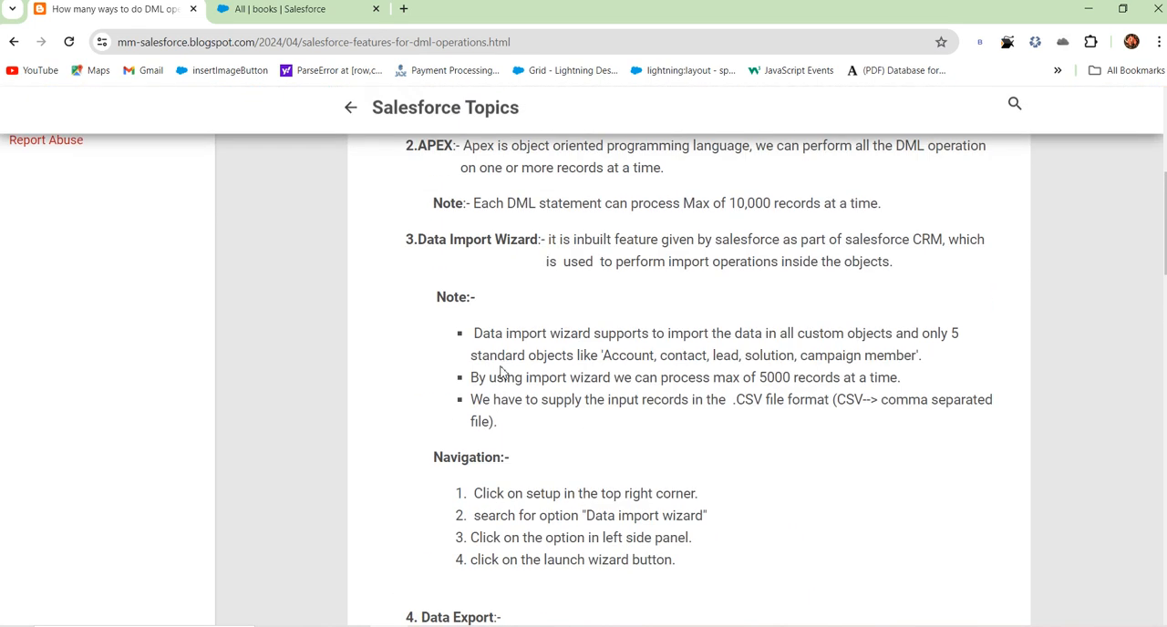
pyautogui.moveTo(550, 239); pyautogui.dragTo(907, 267)
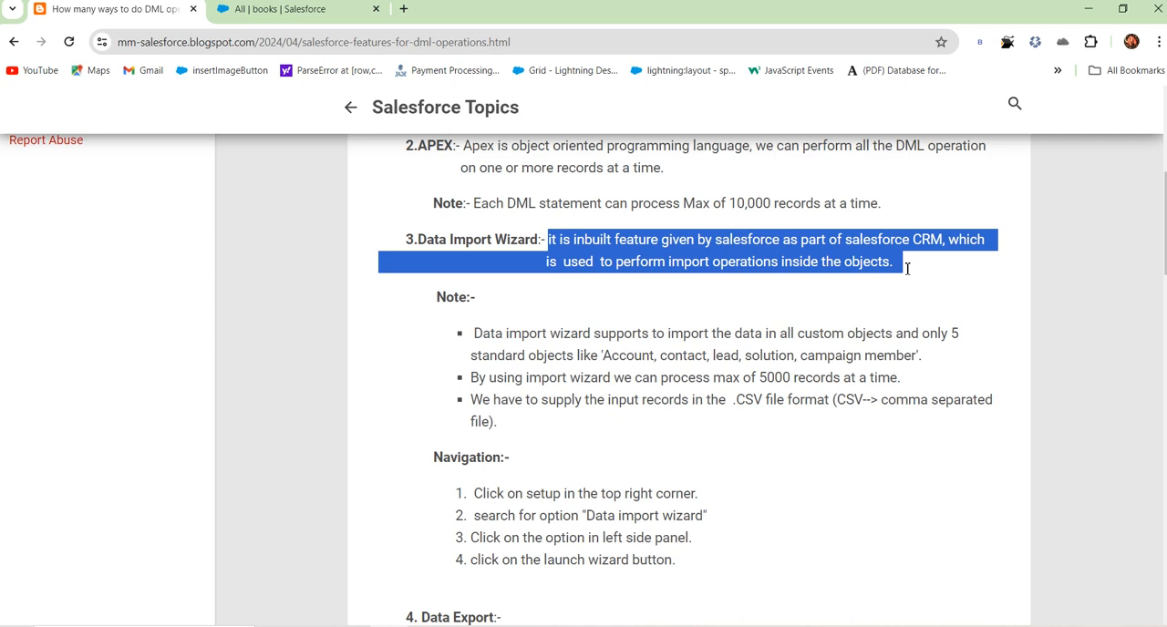
pyautogui.click(870, 291)
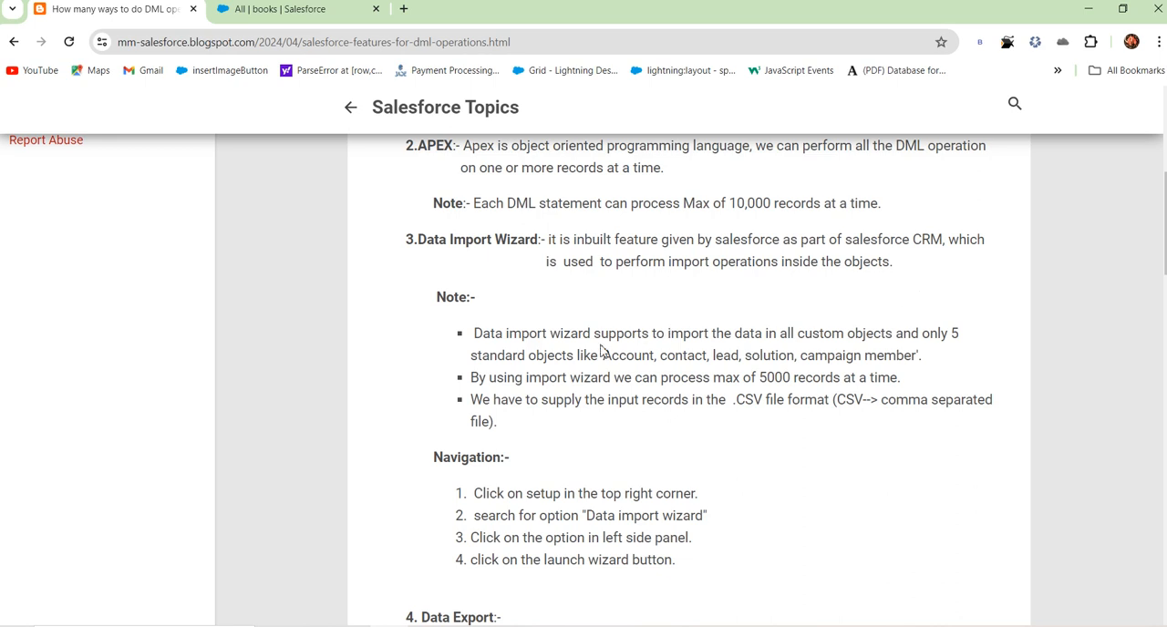
# Step: Highlight the Data Import Wizard notes on supported standard objects, the record limit and the CSV input format
pyautogui.moveTo(470, 362); pyautogui.dragTo(929, 366)
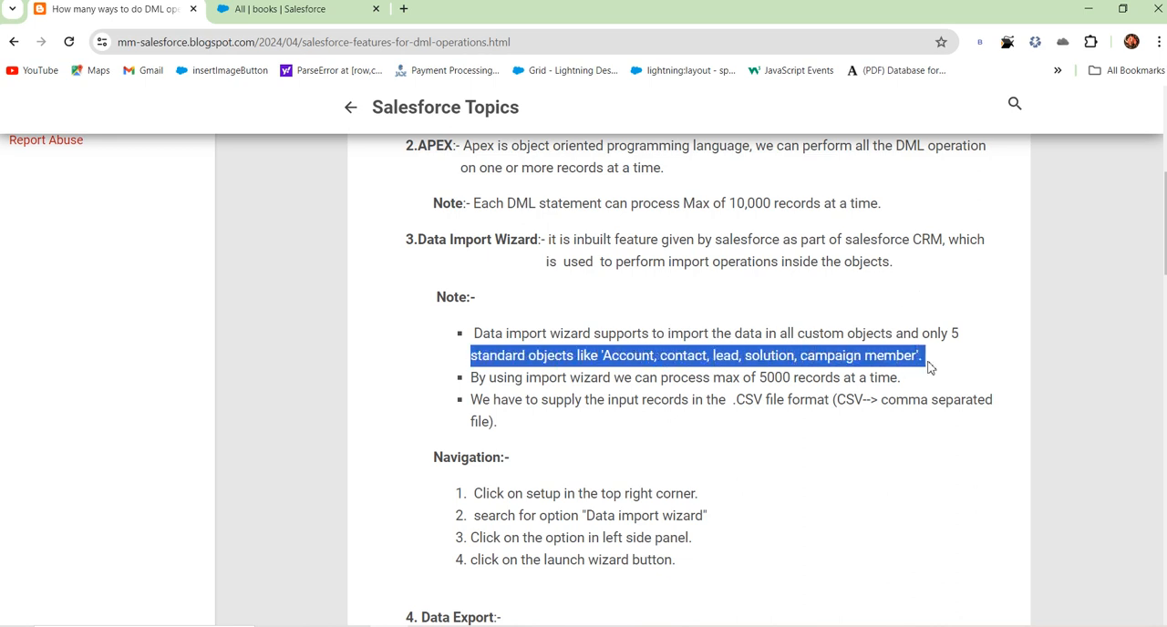
pyautogui.click(595, 395)
pyautogui.moveTo(549, 378); pyautogui.dragTo(907, 381)
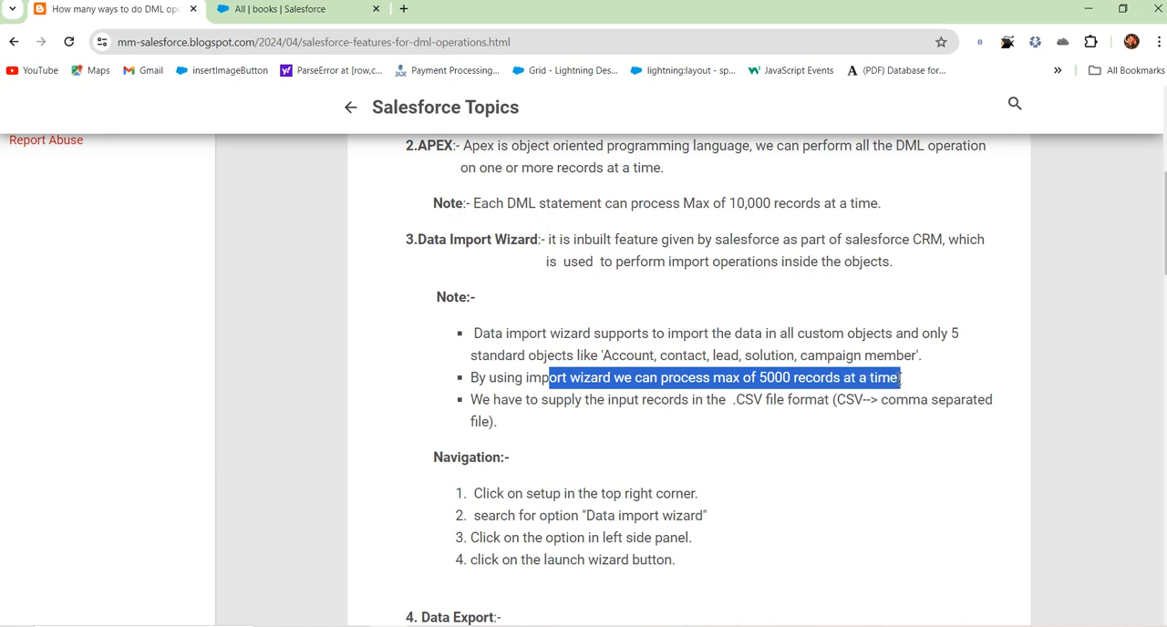
pyautogui.click(785, 421)
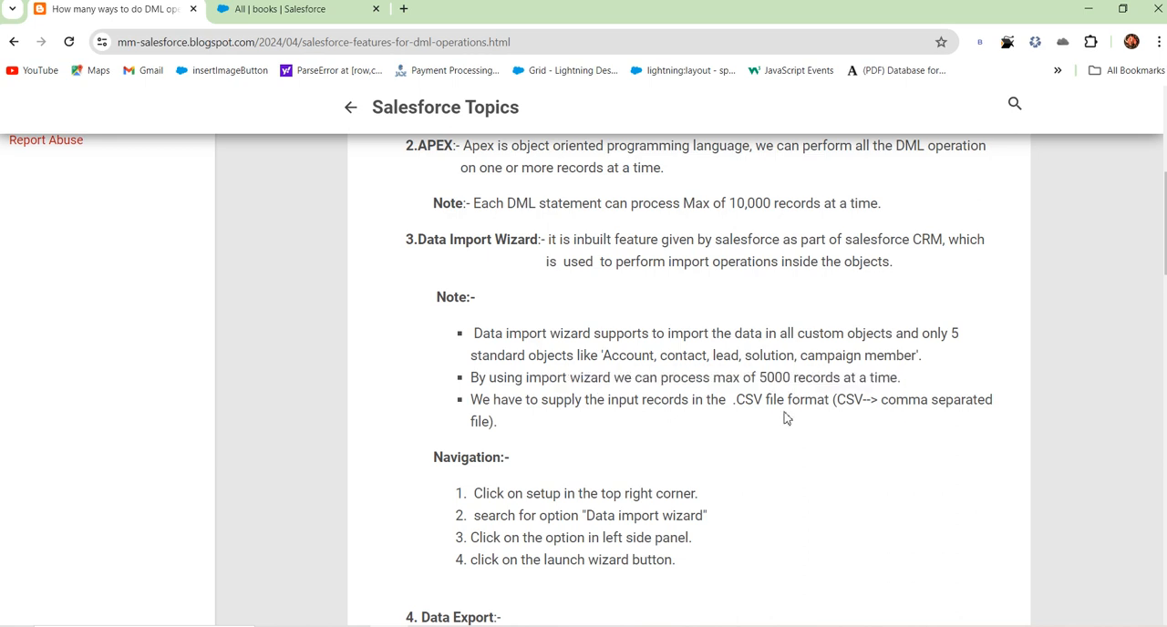
pyautogui.moveTo(762, 379); pyautogui.dragTo(842, 379)
pyautogui.click(685, 406)
pyautogui.moveTo(611, 407); pyautogui.dragTo(848, 411)
pyautogui.click(715, 438)
# Step: Switch to Salesforce and open Setup in a new browser tab
pyautogui.click(319, 13)
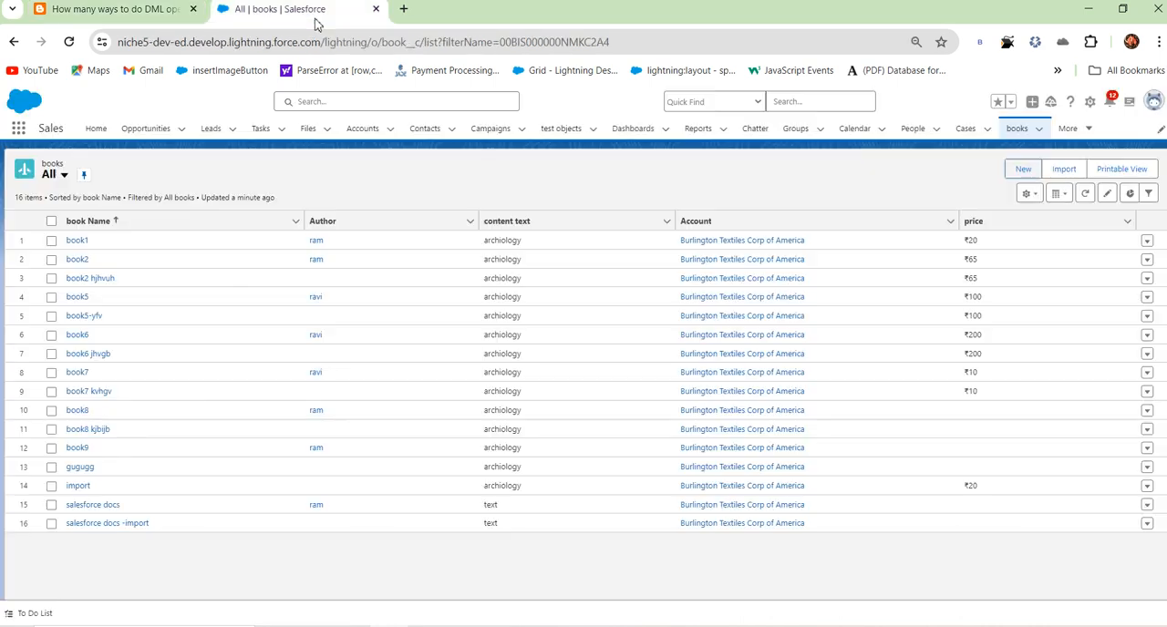
pyautogui.click(1091, 104)
pyautogui.click(1061, 134)
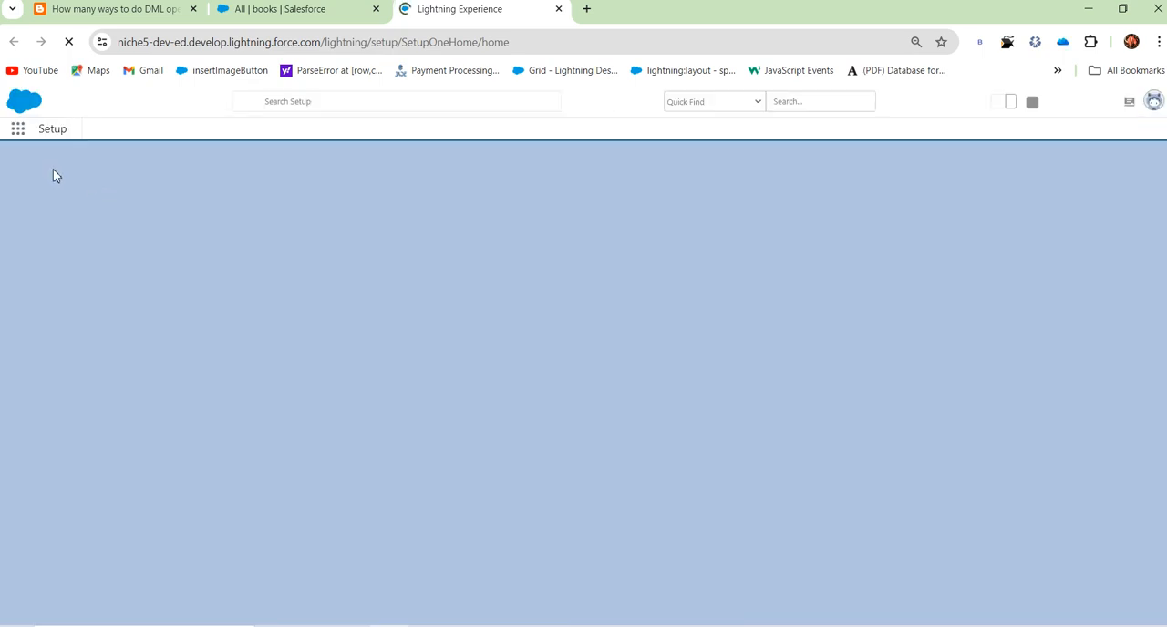
# Step: Search Setup for "data impo" and open the Data Import Wizard
pyautogui.click(55, 164)
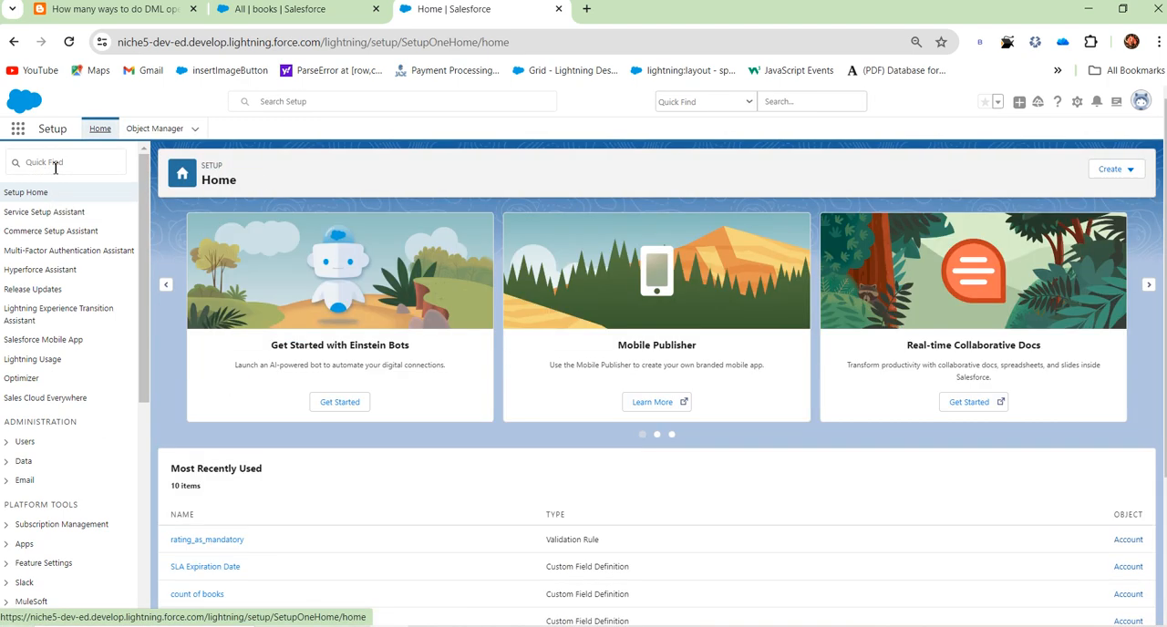
pyautogui.click(76, 165)
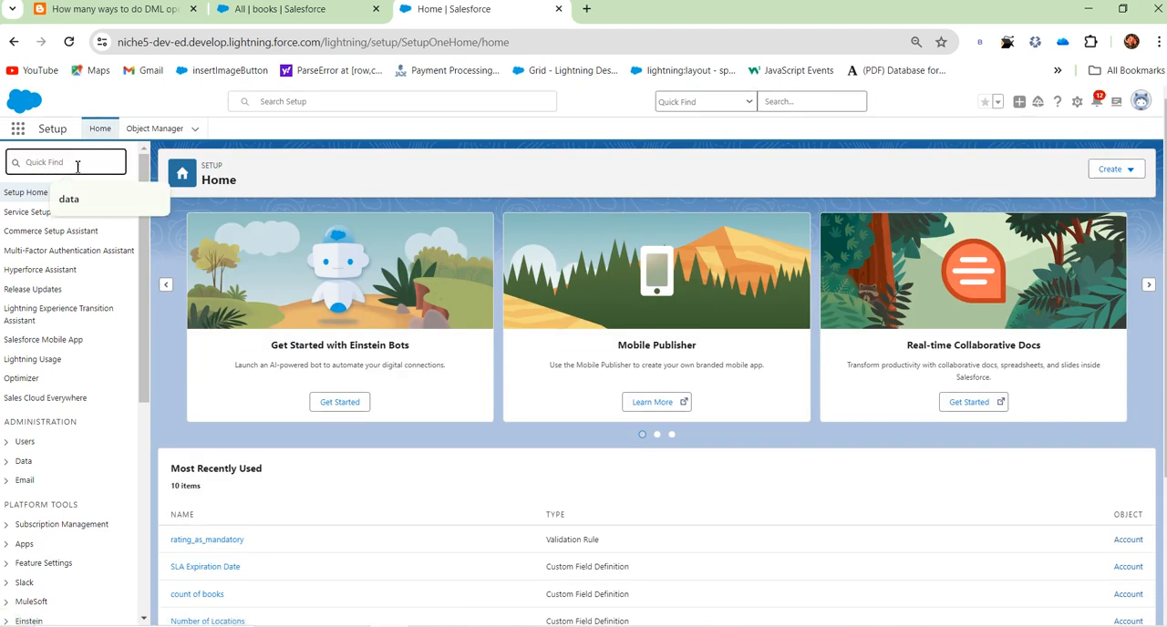
pyautogui.write('data')
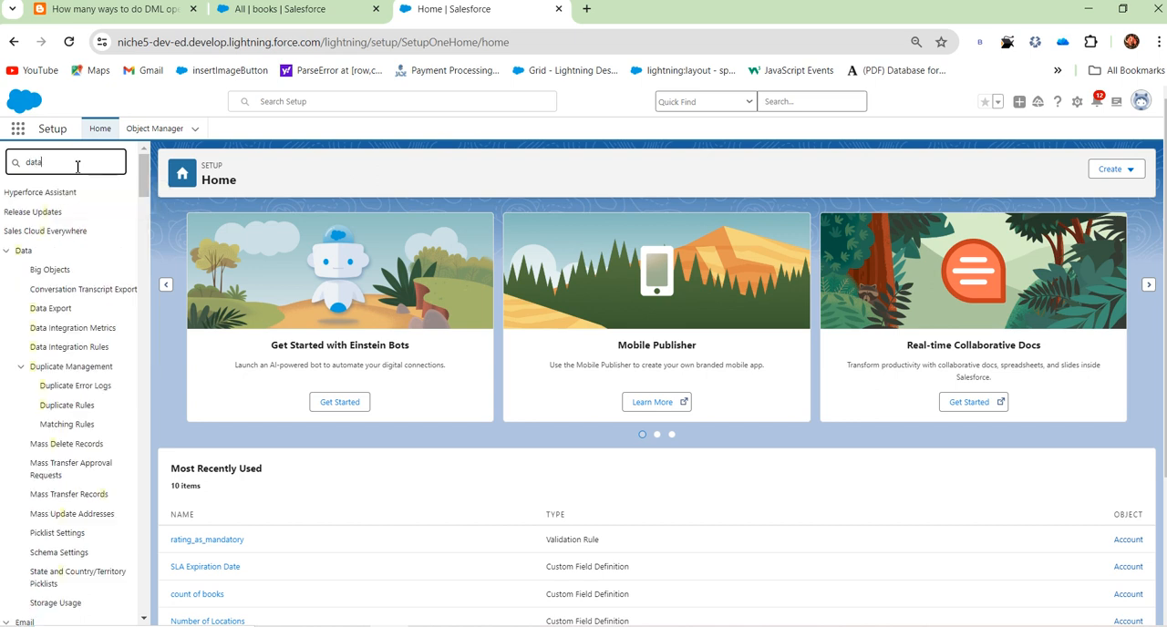
pyautogui.scroll(-3, 36, 547)
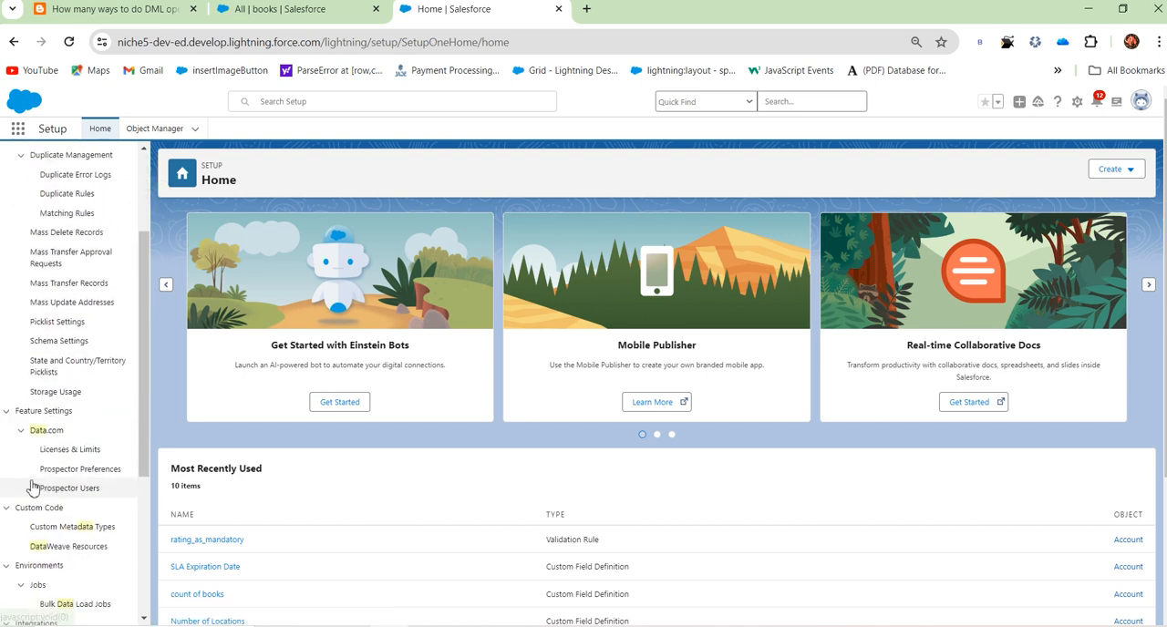
pyautogui.scroll(-2, 78, 584)
pyautogui.scroll(5, 80, 543)
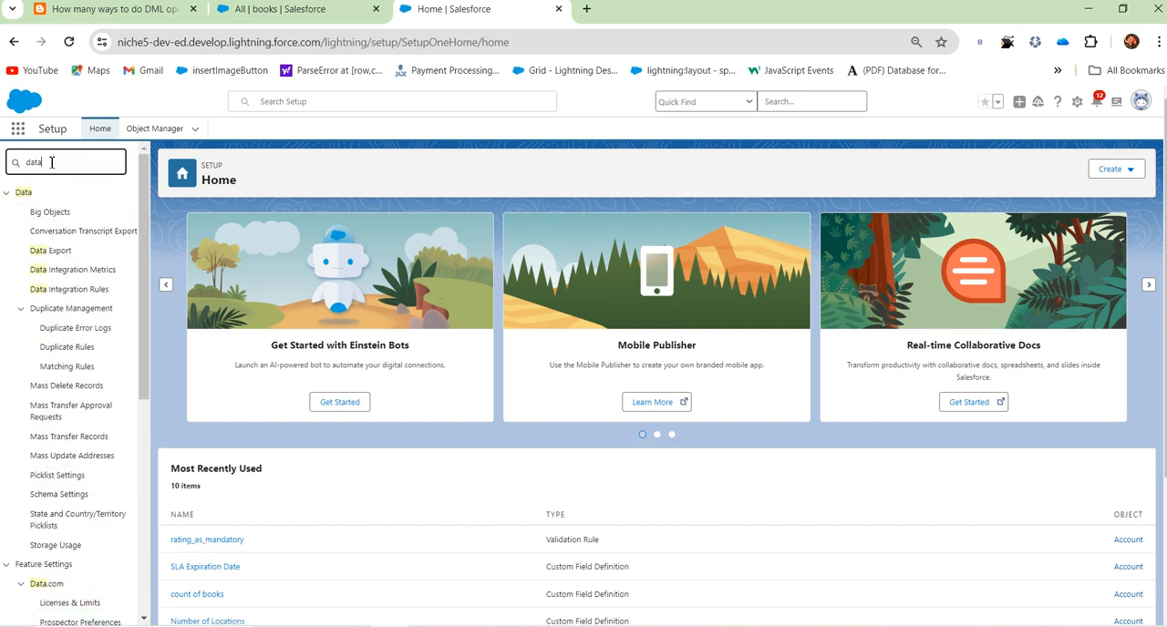
pyautogui.write('impo')
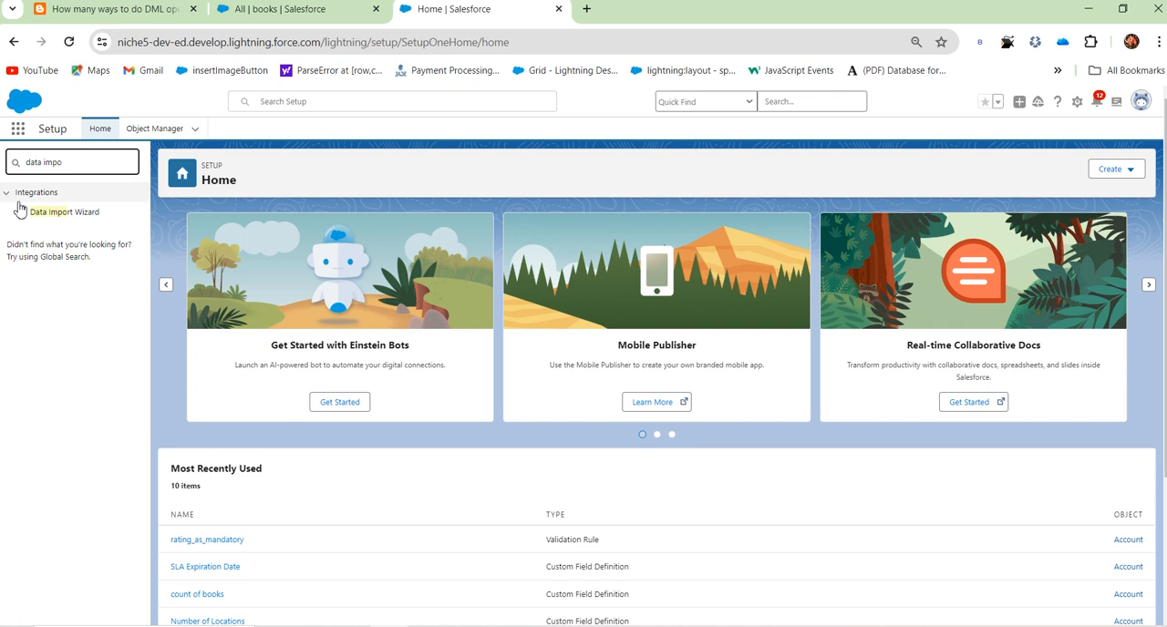
pyautogui.click(65, 215)
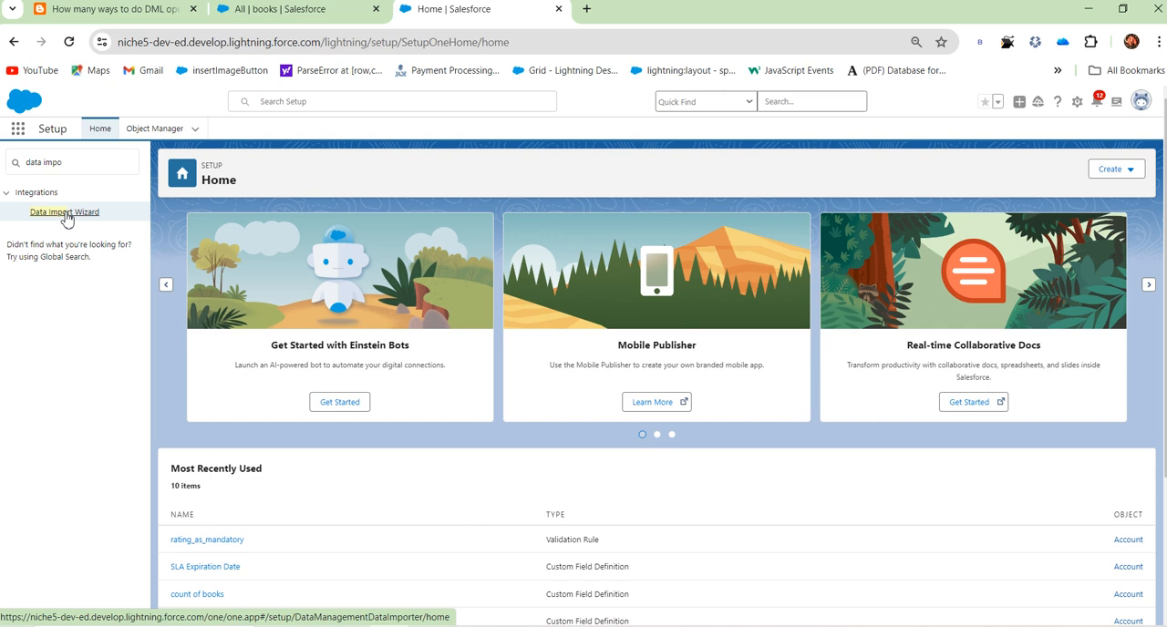
pyautogui.click(65, 216)
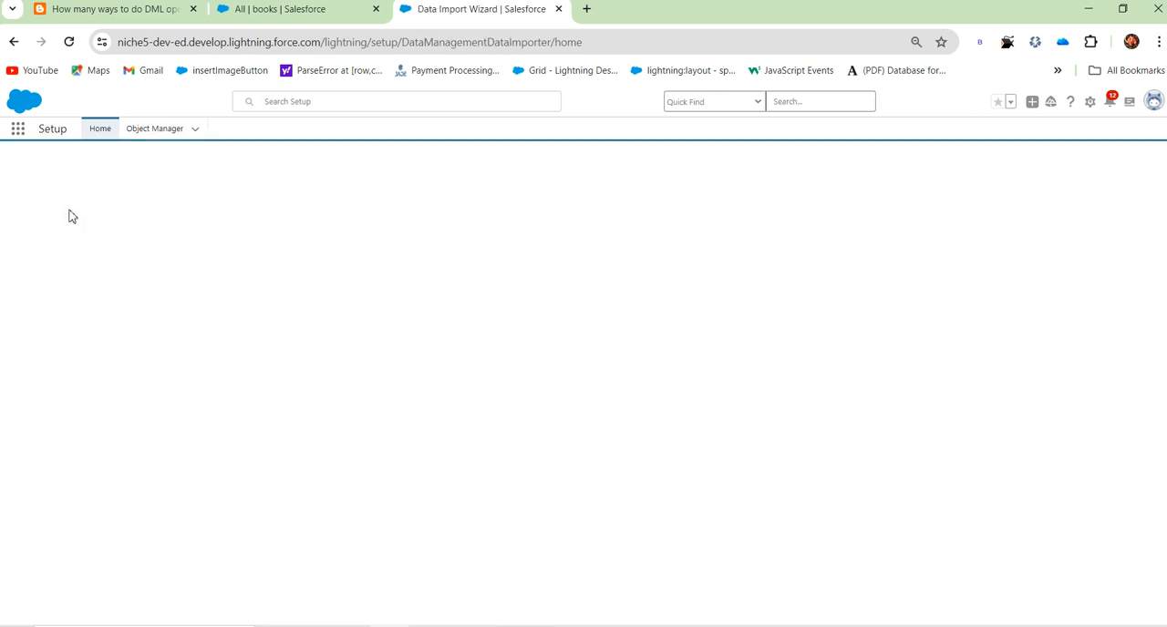
# Step: Open the book import data CSV file from the Downloads folder in Excel, view it, and return to the Data Import Wizard in Chrome
pyautogui.click(351, 626)
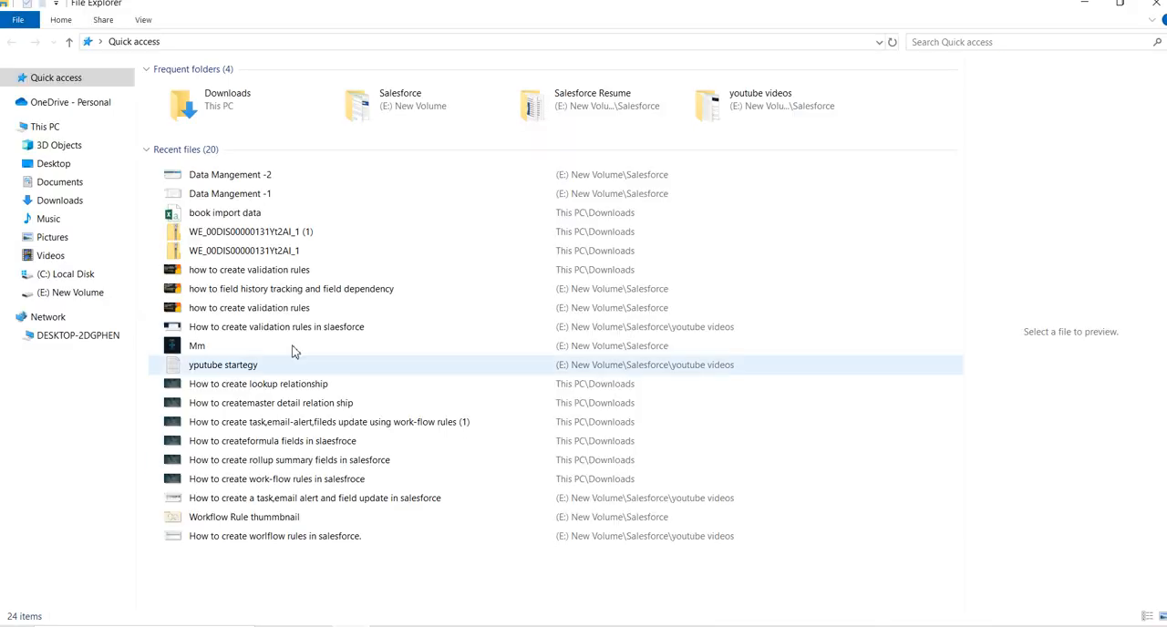
pyautogui.click(57, 202)
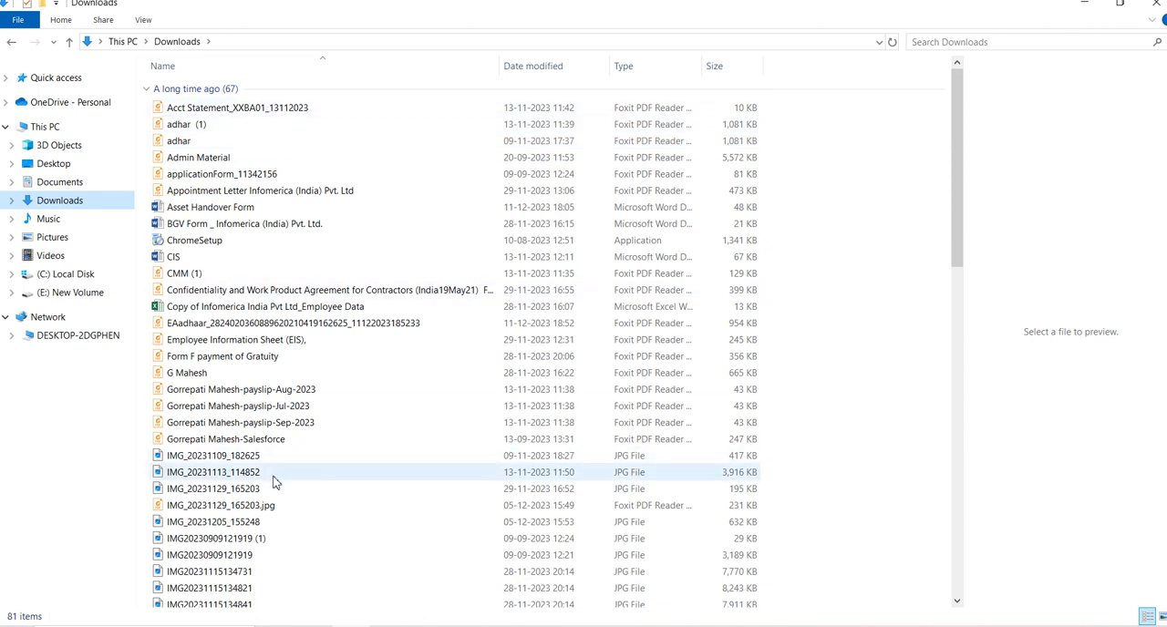
pyautogui.scroll(-18, 268, 495)
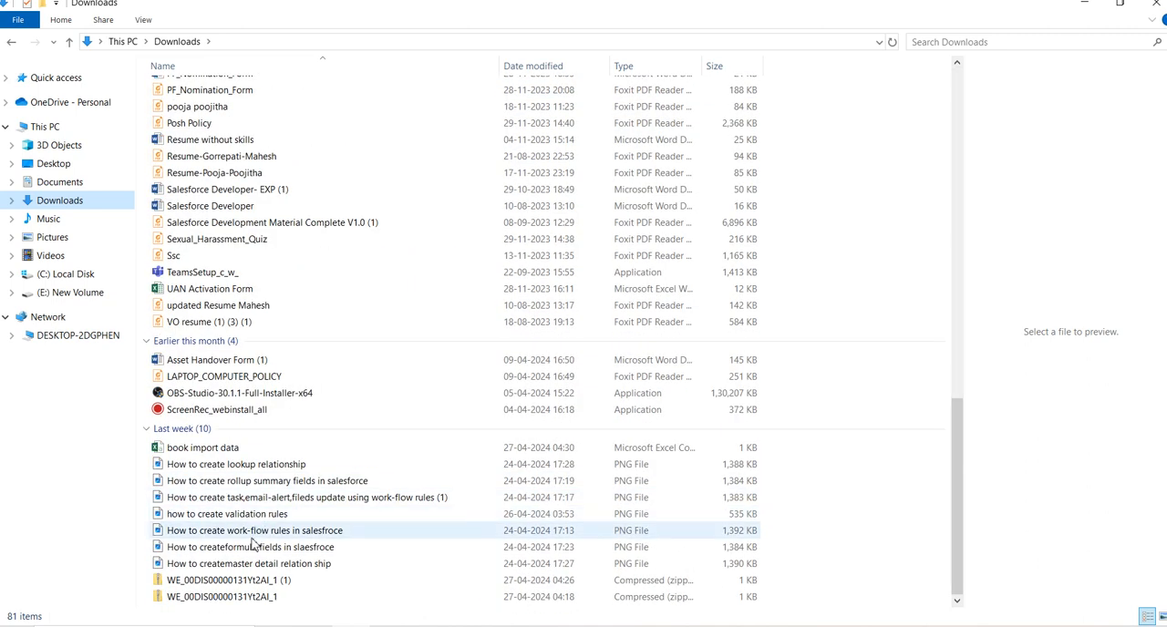
pyautogui.click(237, 447)
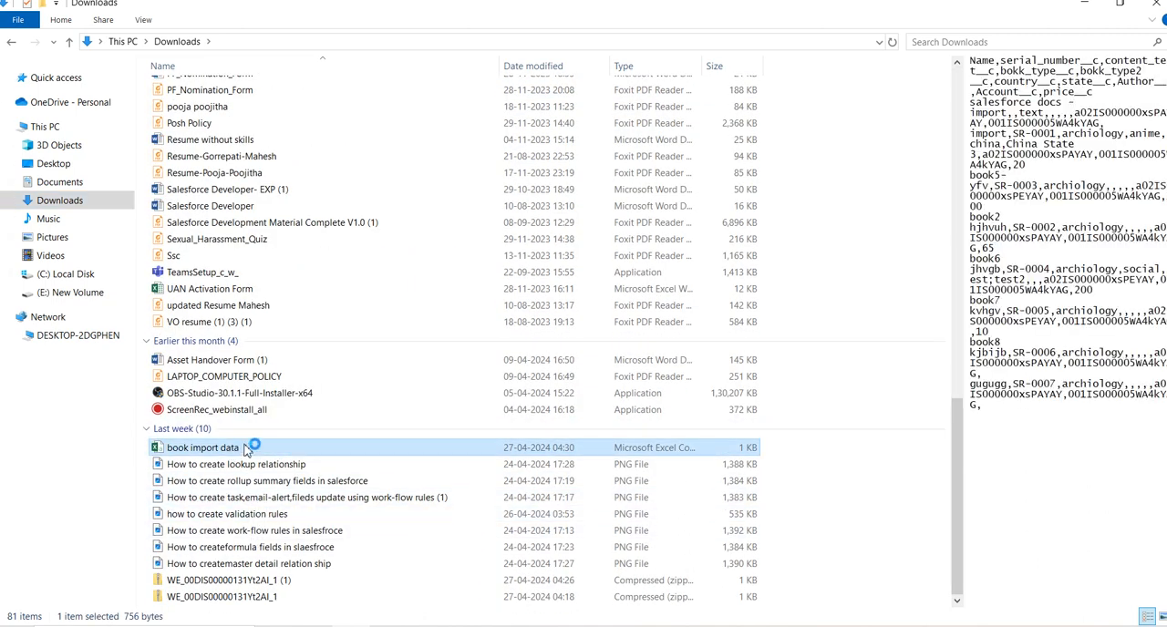
pyautogui.click(392, 626)
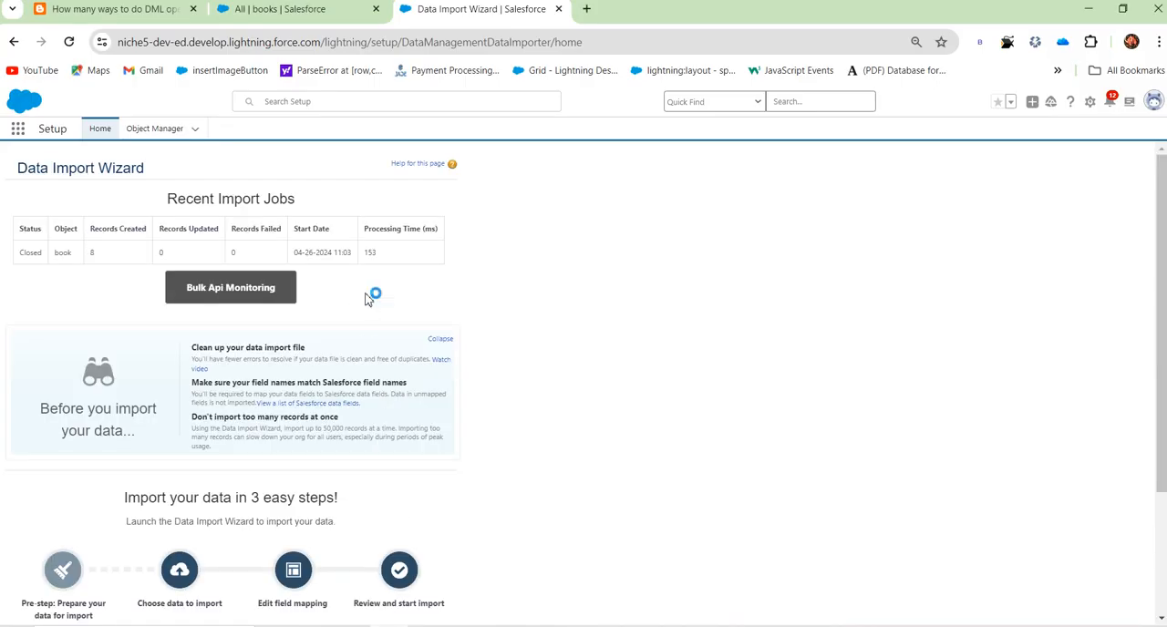
pyautogui.scroll(-3, 430, 415)
pyautogui.scroll(3, 430, 415)
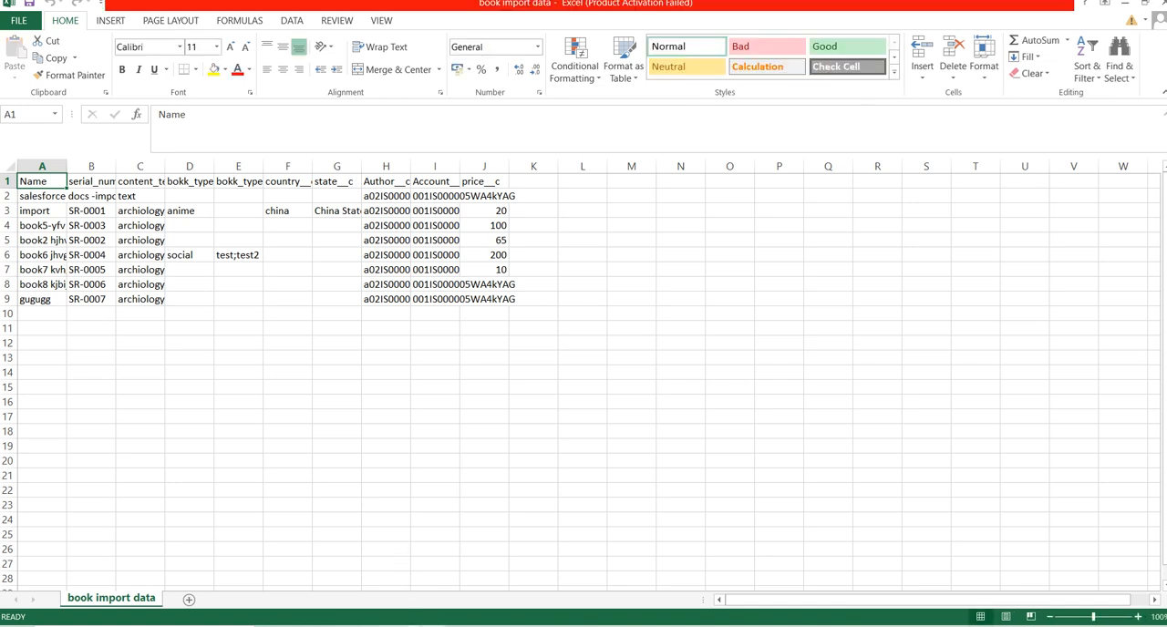
pyautogui.hotkey('alt', 'Tab')
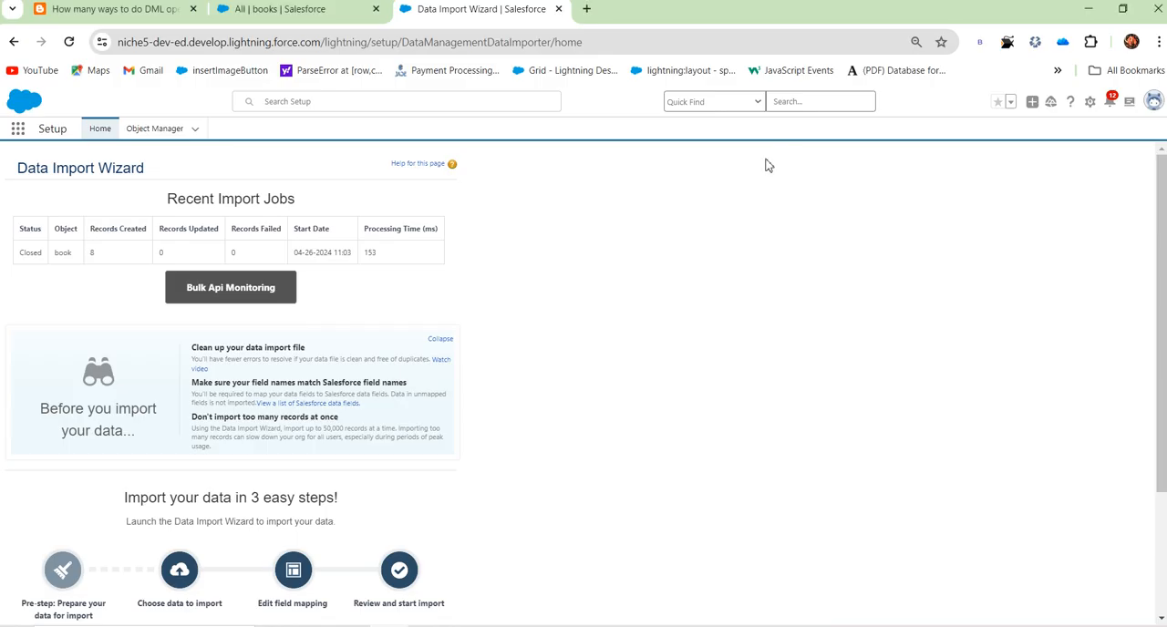
# Step: Launch the import wizard and choose to add new records for the books custom object
pyautogui.scroll(-2, 395, 442)
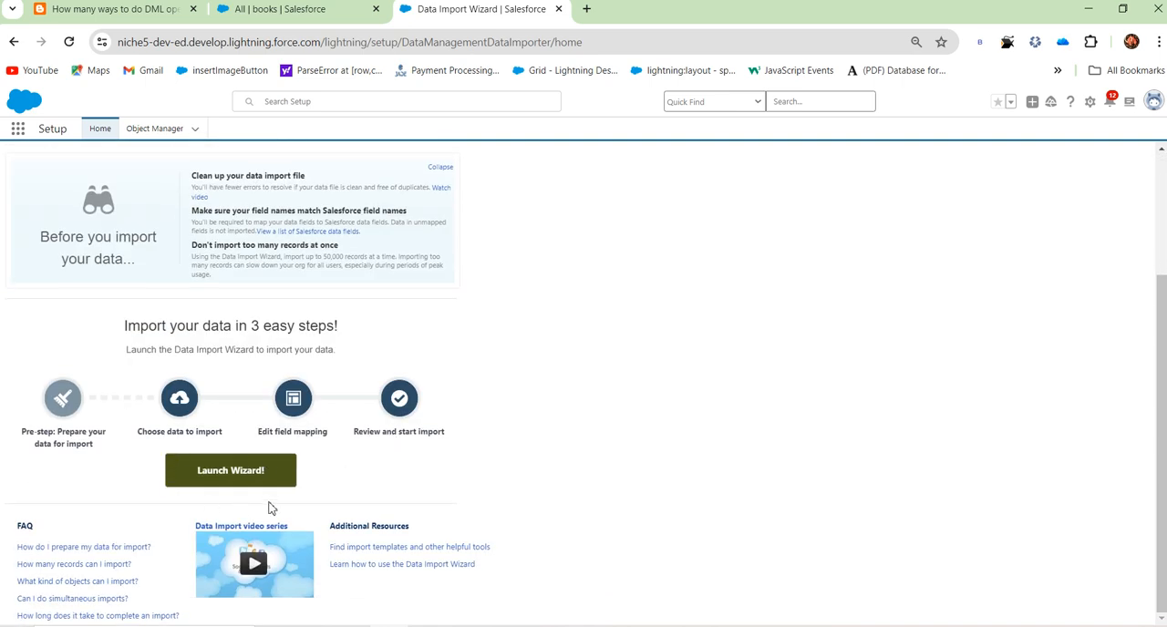
pyautogui.scroll(2, 246, 483)
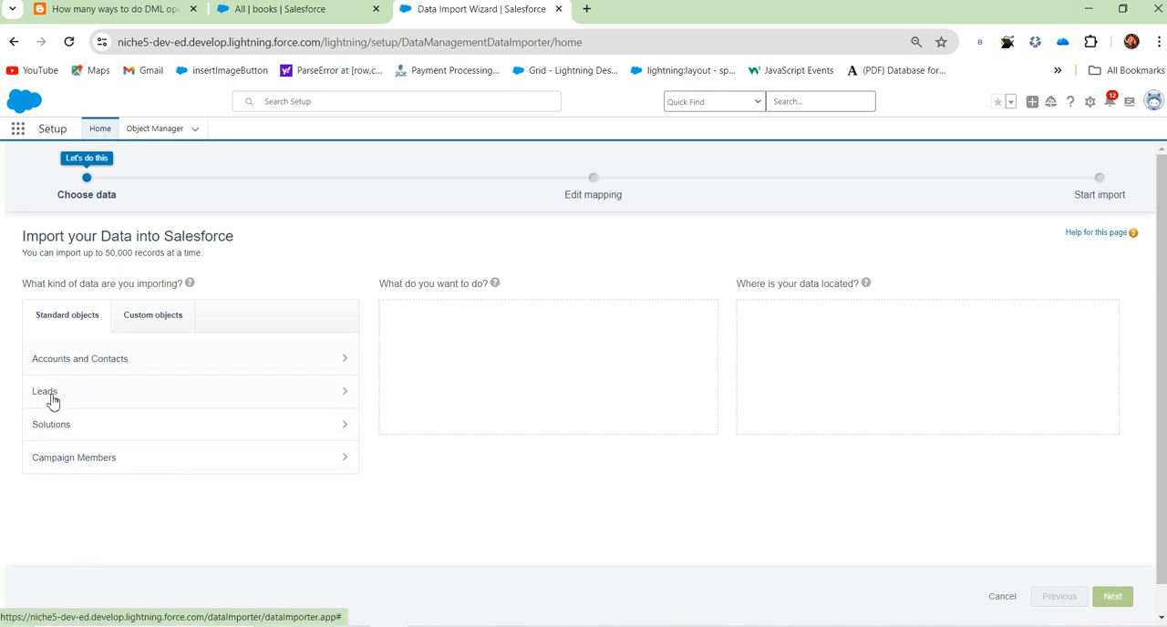
pyautogui.click(145, 316)
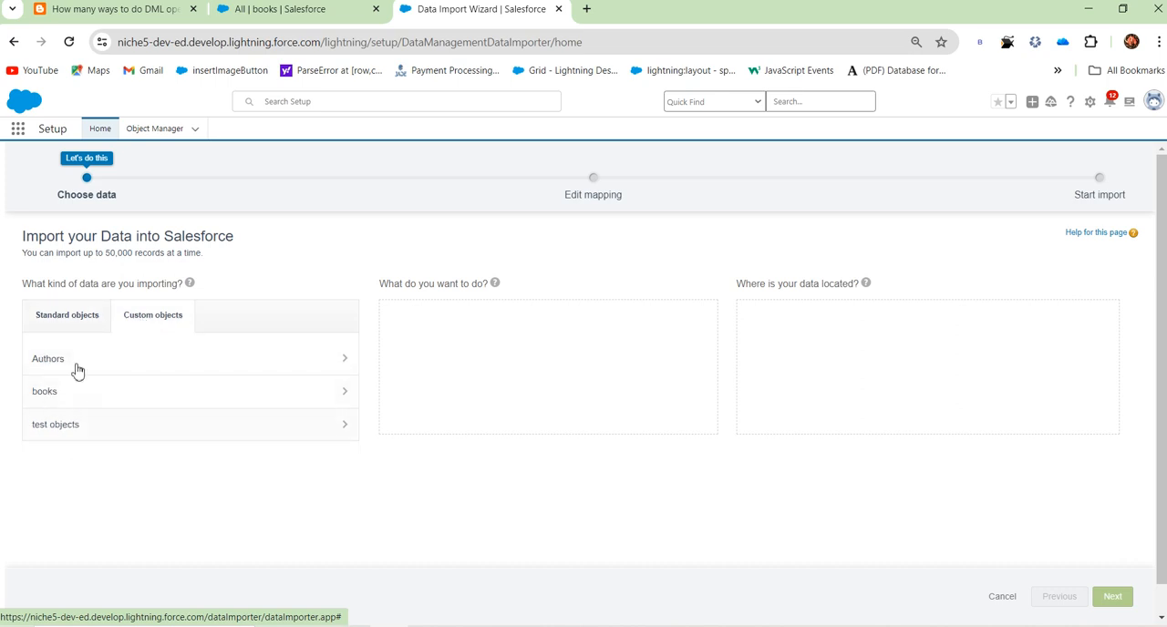
pyautogui.click(347, 399)
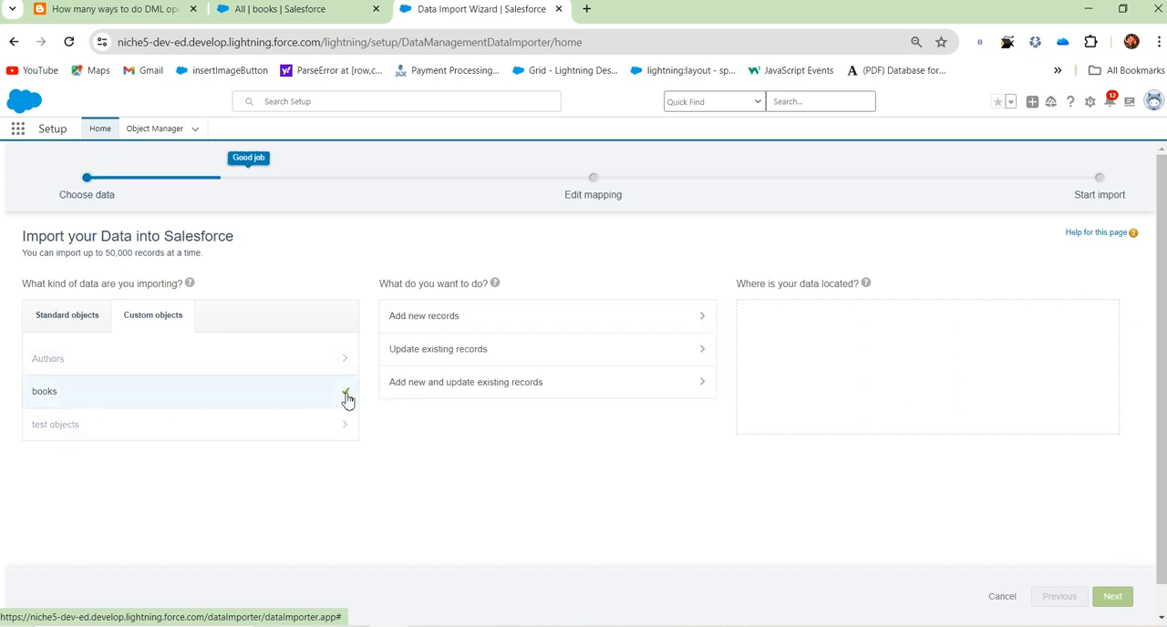
pyautogui.click(592, 326)
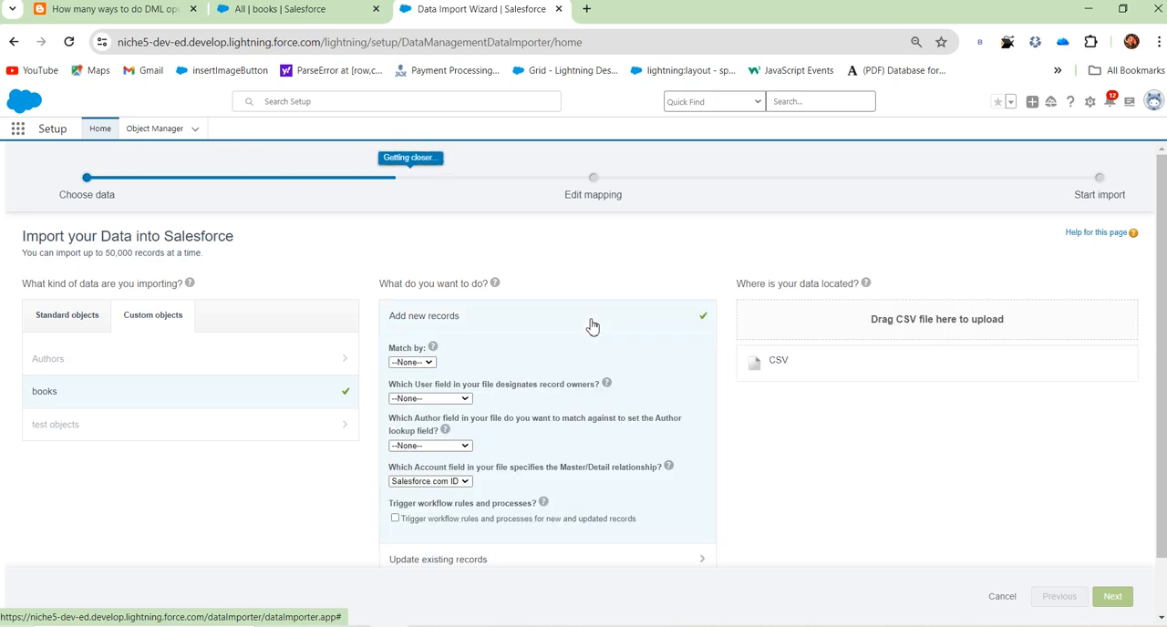
# Step: Select CSV as the data source and close its file picker without choosing a file
pyautogui.scroll(-2, 626, 425)
pyautogui.scroll(2, 666, 533)
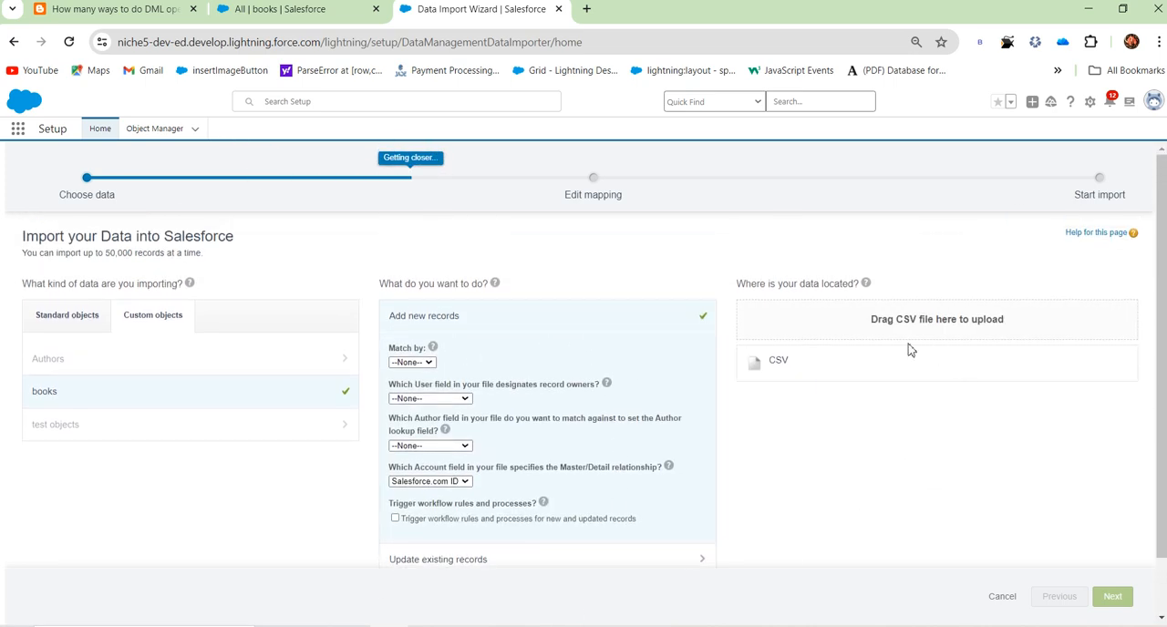
pyautogui.click(773, 364)
pyautogui.click(792, 399)
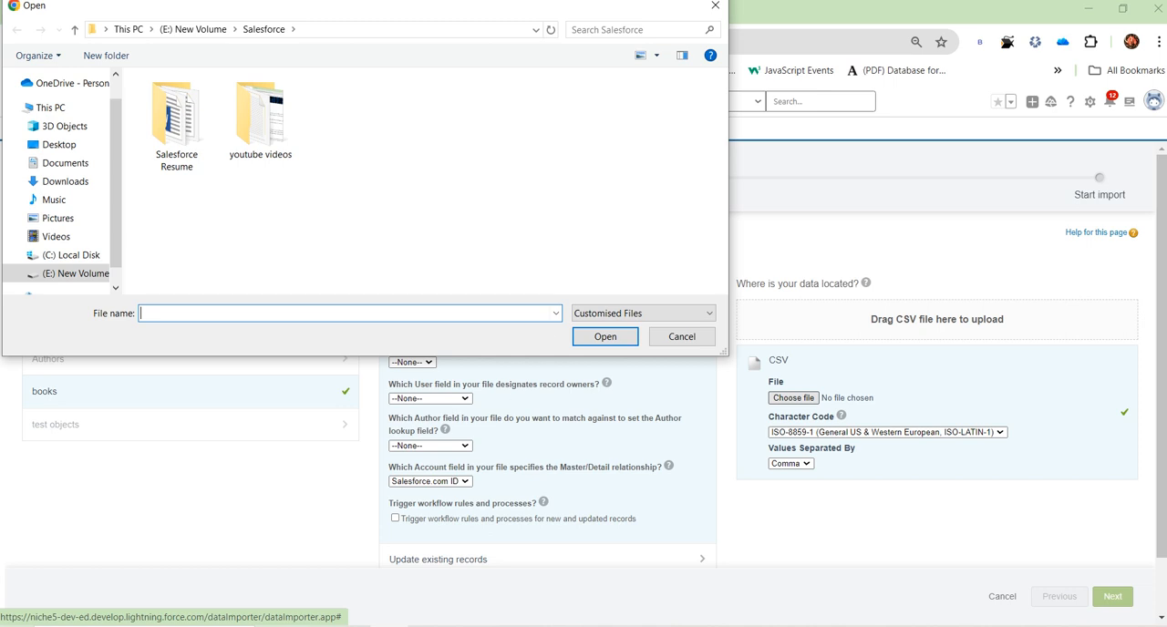
pyautogui.click(715, 6)
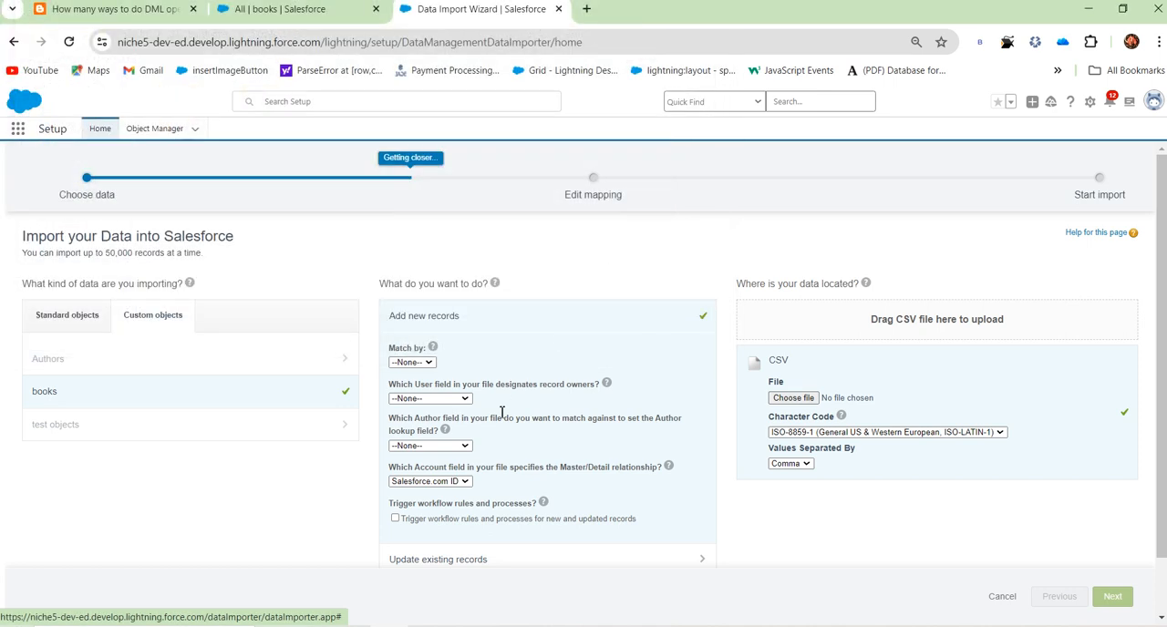
# Step: Set the Match by field to Name for the new book records and dismiss the Office activation dialog in Excel
pyautogui.click(412, 363)
pyautogui.click(408, 388)
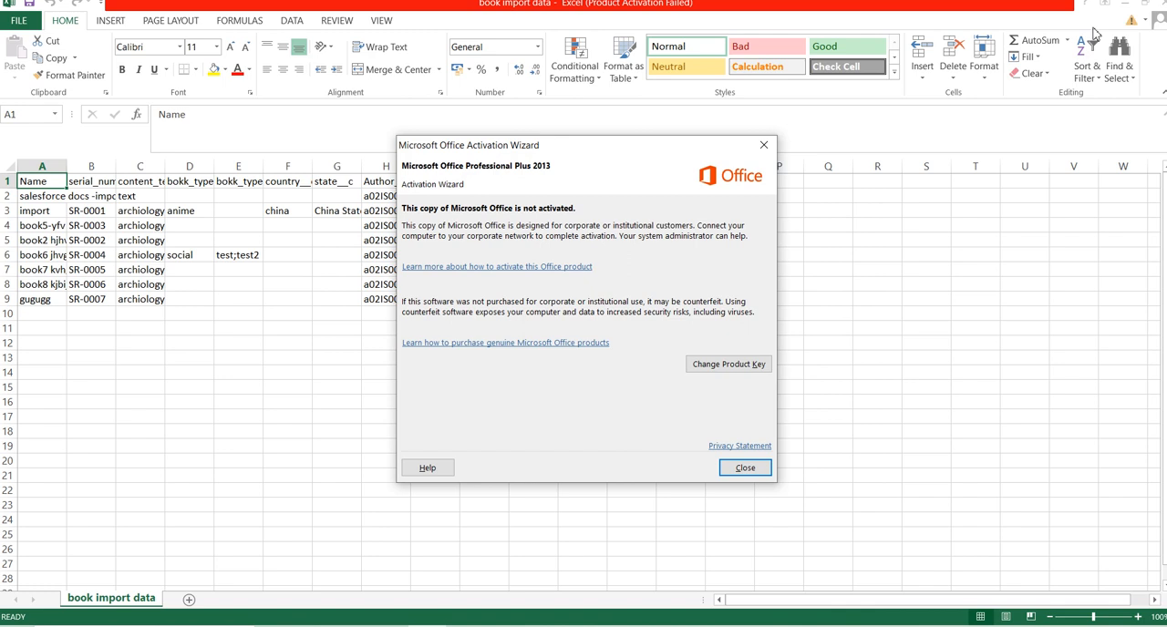
pyautogui.click(764, 145)
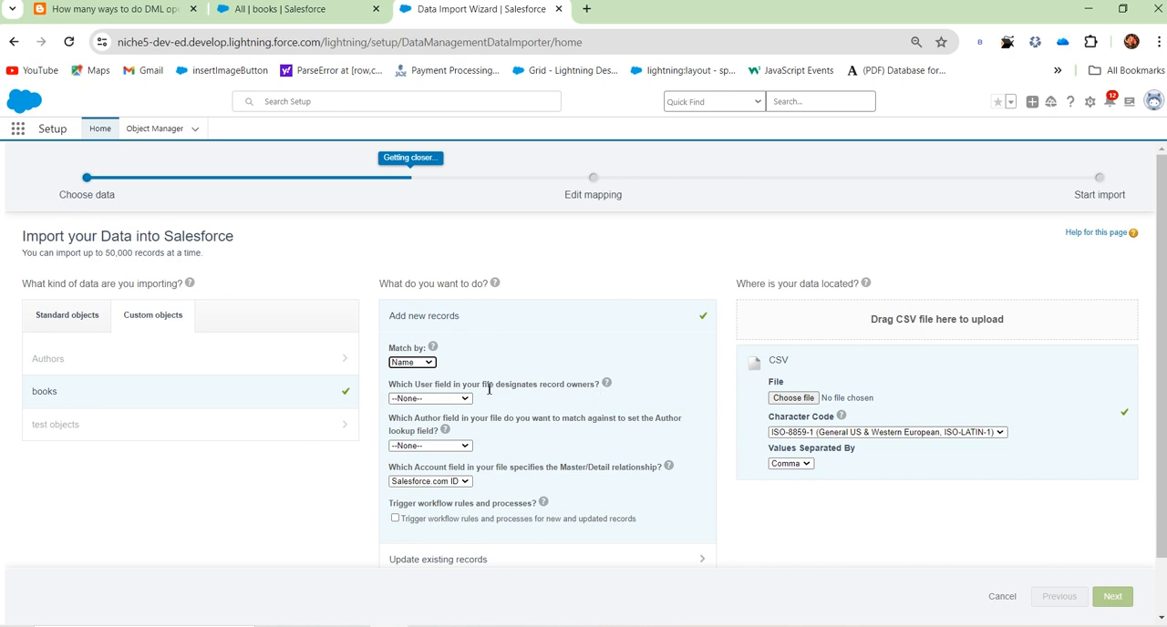
# Step: Examine the record owner matching options and highlight the option to trigger workflow rules and processes for new and updated records
pyautogui.click(463, 400)
pyautogui.click(463, 401)
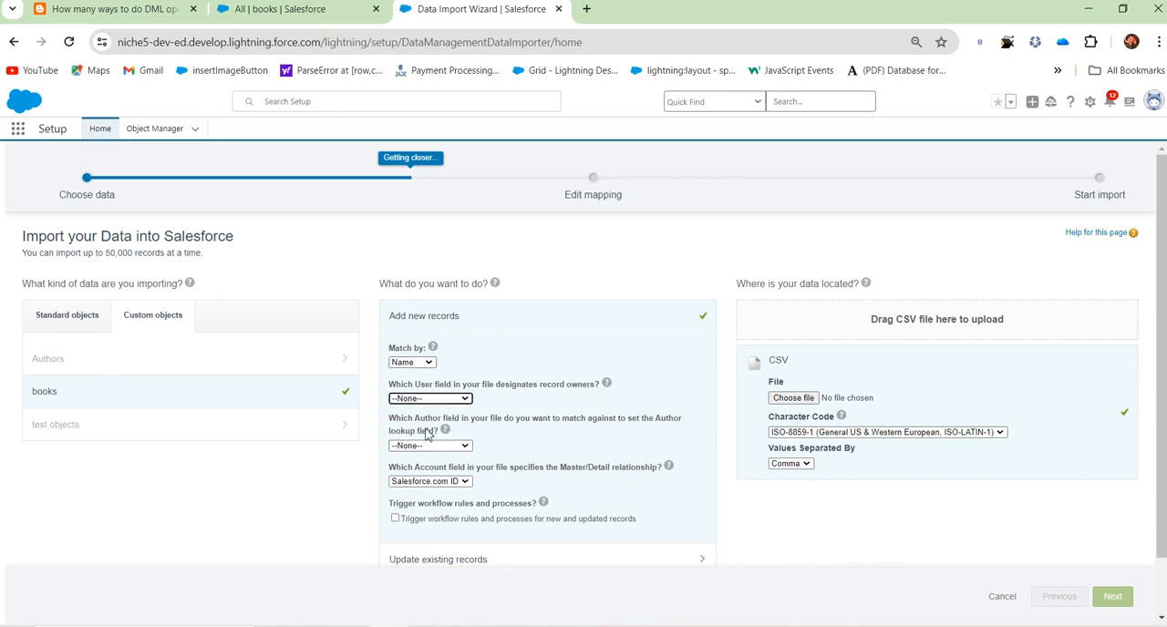
pyautogui.scroll(-1, 442, 482)
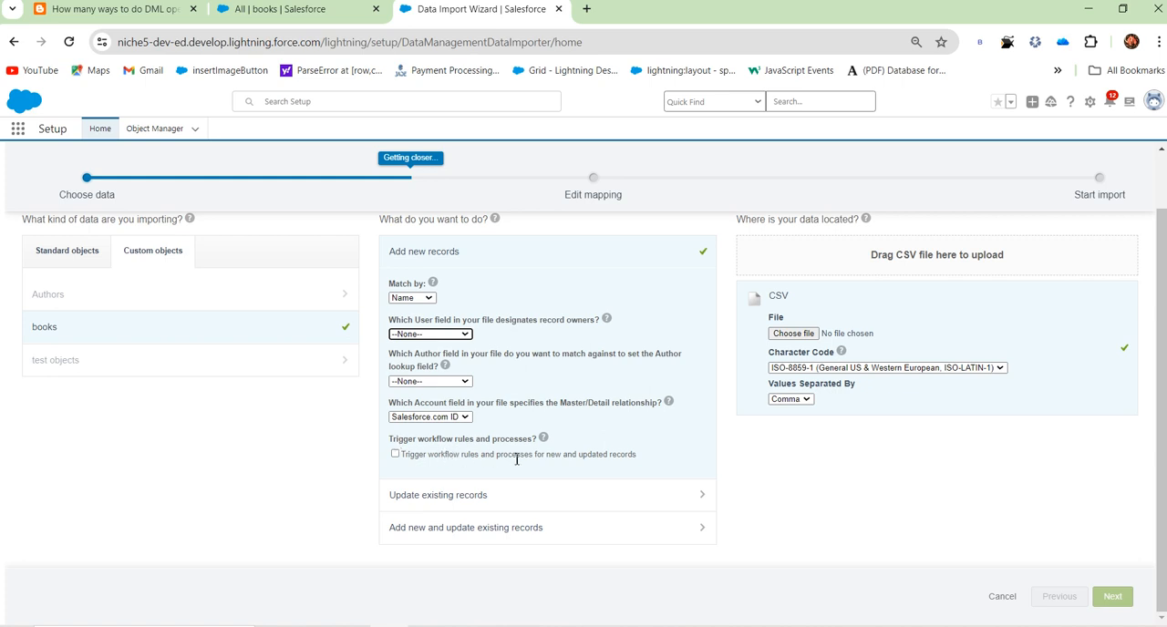
pyautogui.moveTo(498, 458); pyautogui.dragTo(534, 458)
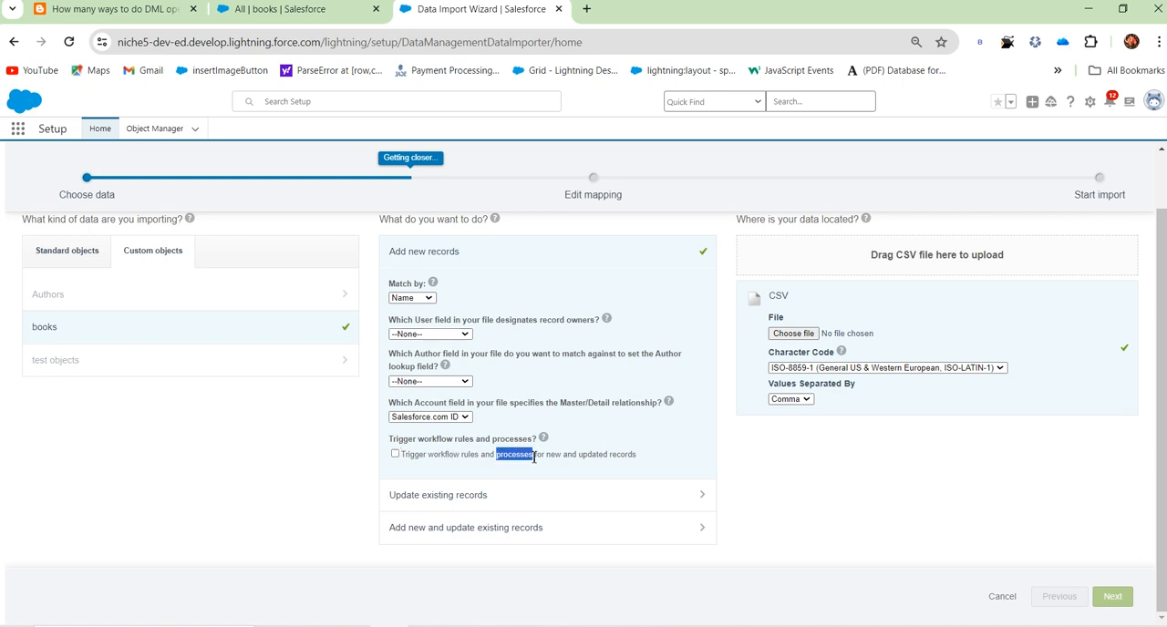
pyautogui.click(517, 472)
pyautogui.moveTo(406, 456); pyautogui.dragTo(608, 455)
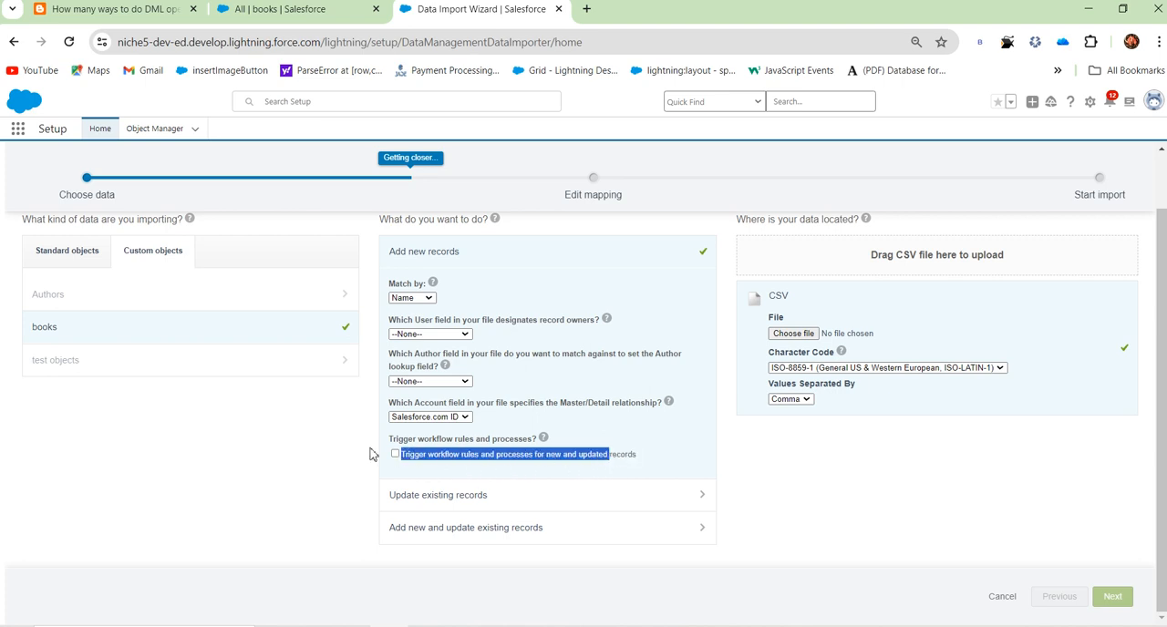
pyautogui.click(543, 476)
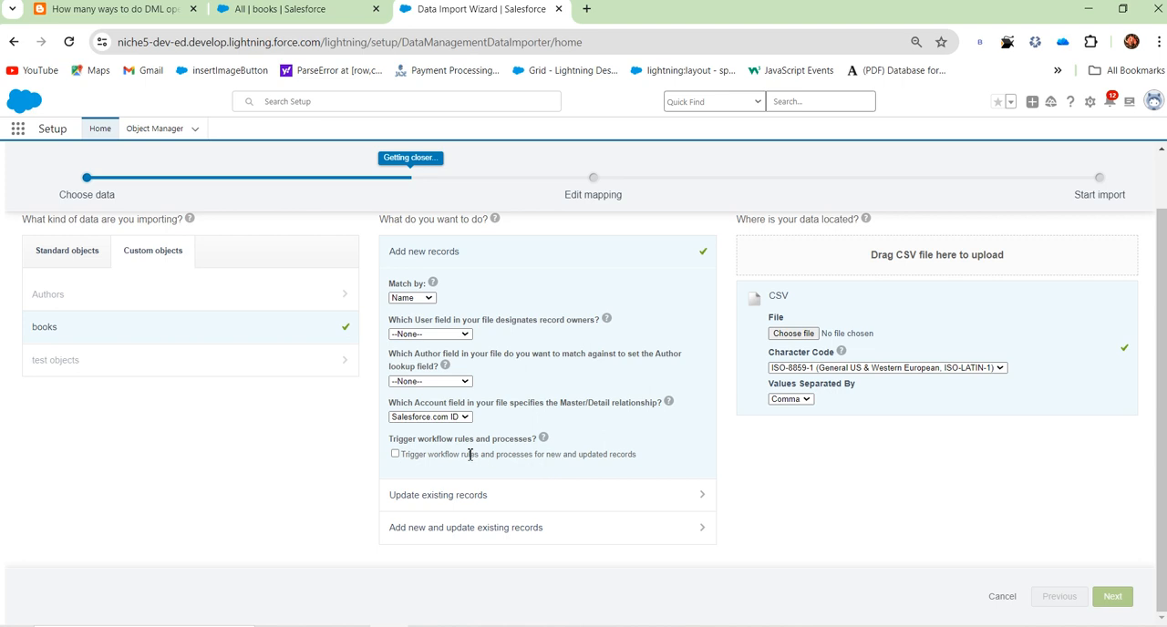
pyautogui.moveTo(544, 445)
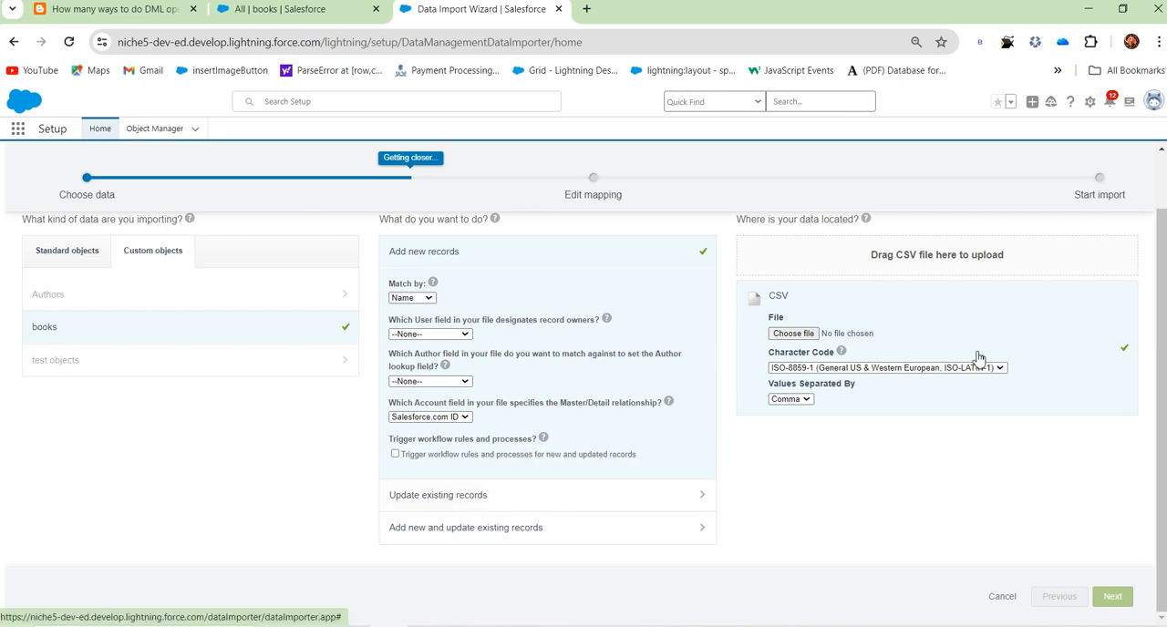
# Step: Choose the book import data file from the Downloads folder as the CSV to import
pyautogui.moveTo(826, 353)
pyautogui.click(799, 336)
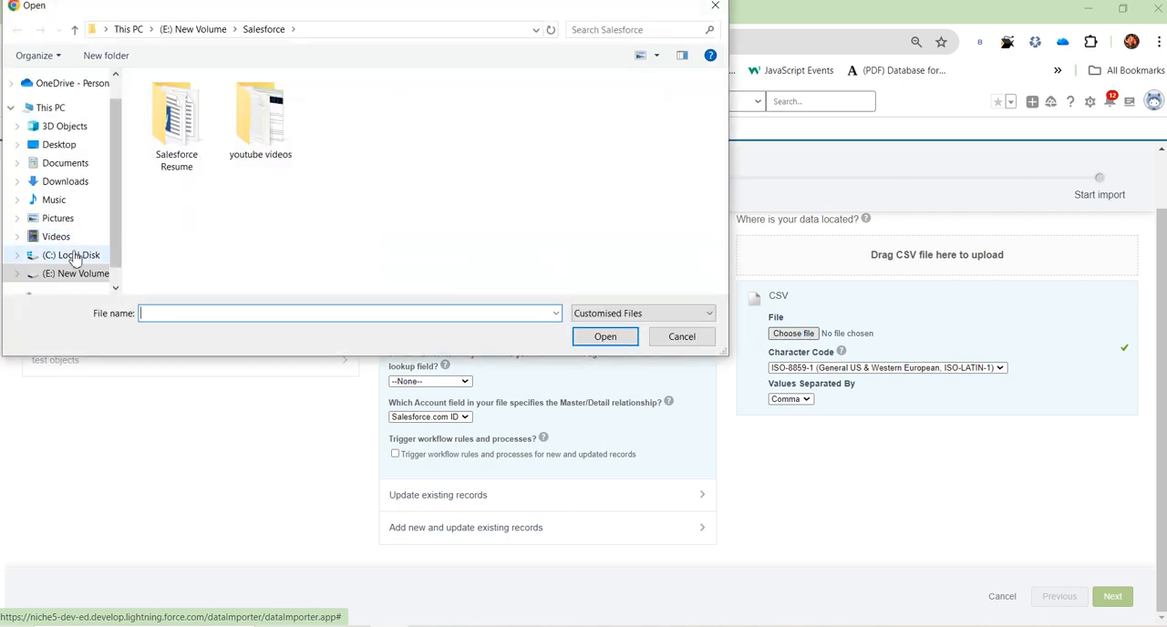
pyautogui.click(76, 187)
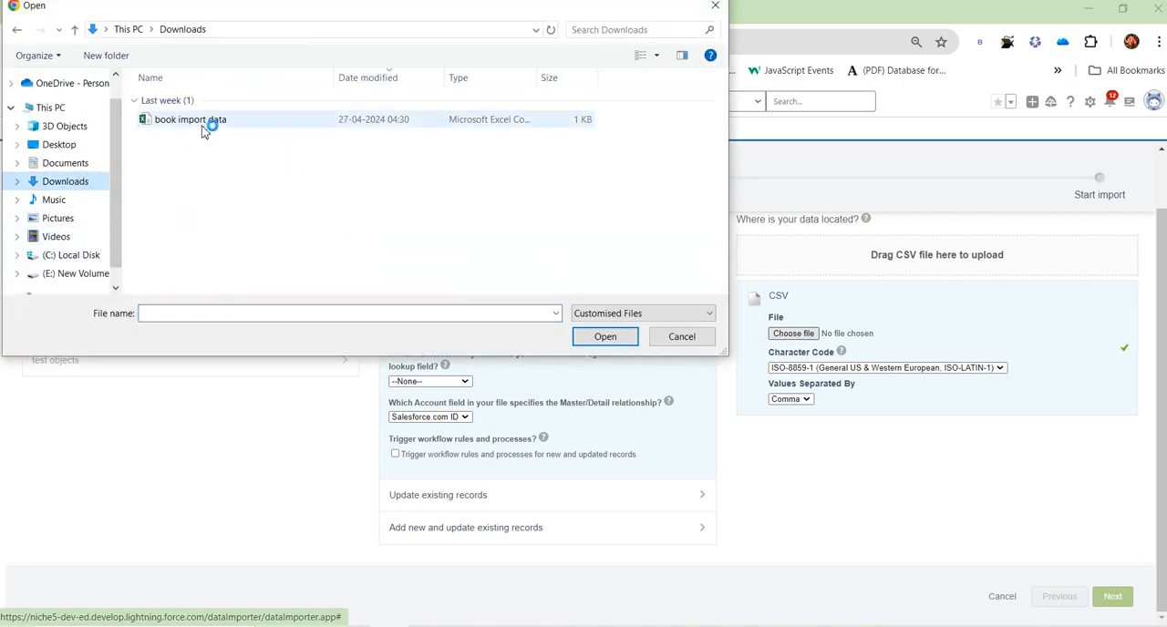
pyautogui.click(204, 129)
pyautogui.click(604, 336)
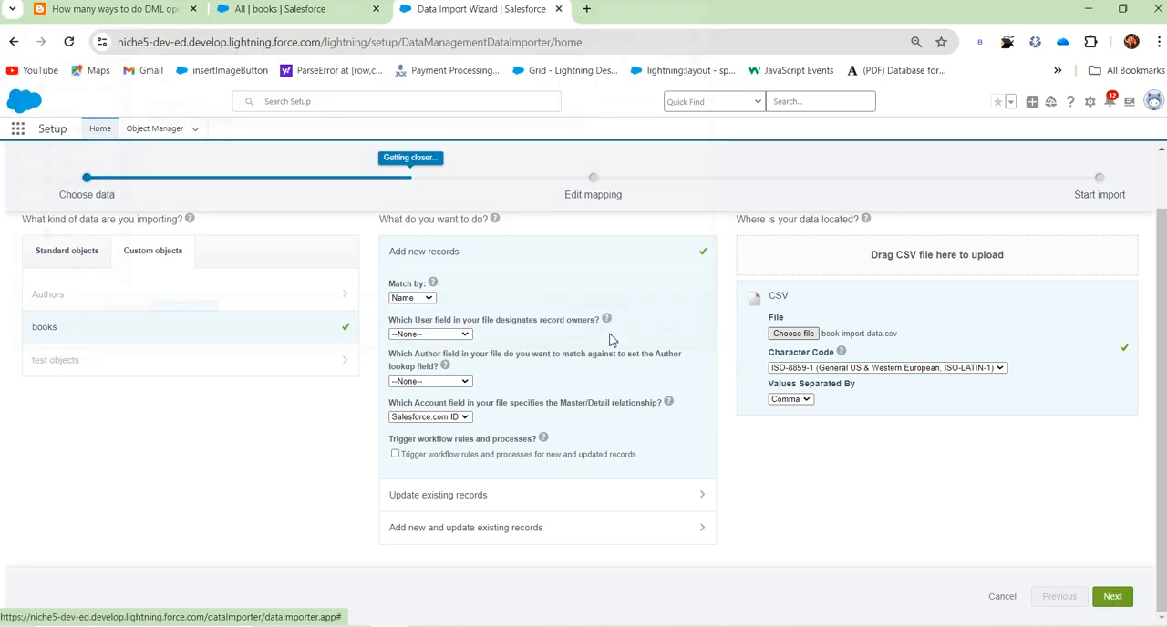
# Step: Reload the All books list view to review its existing records, and return to the Data Import Wizard
pyautogui.click(321, 22)
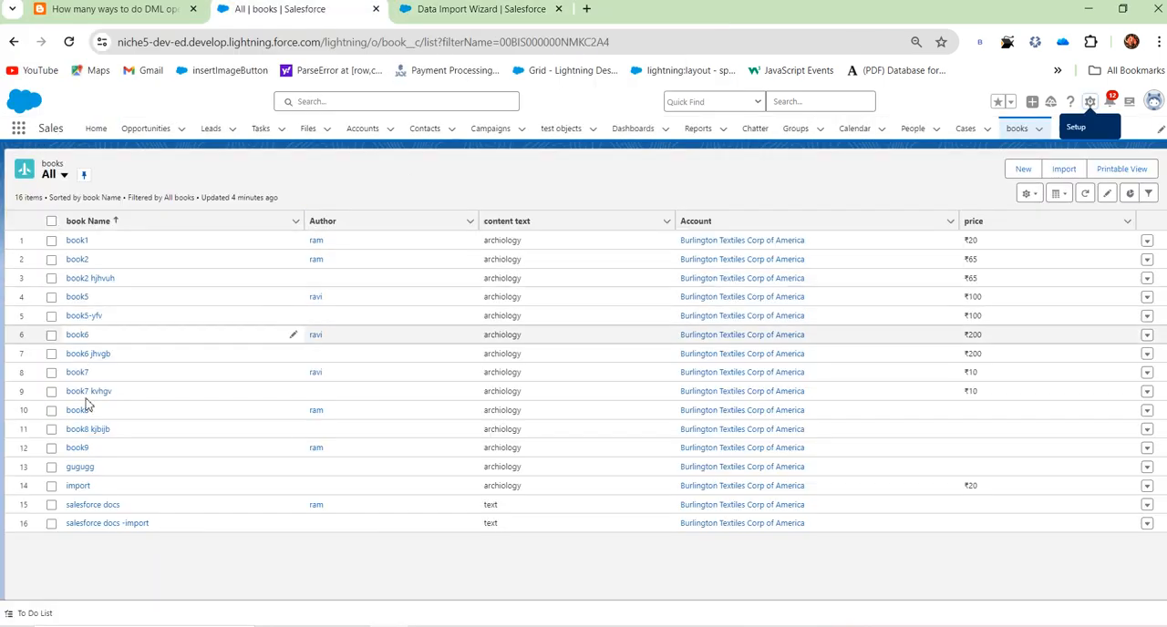
pyautogui.click(71, 43)
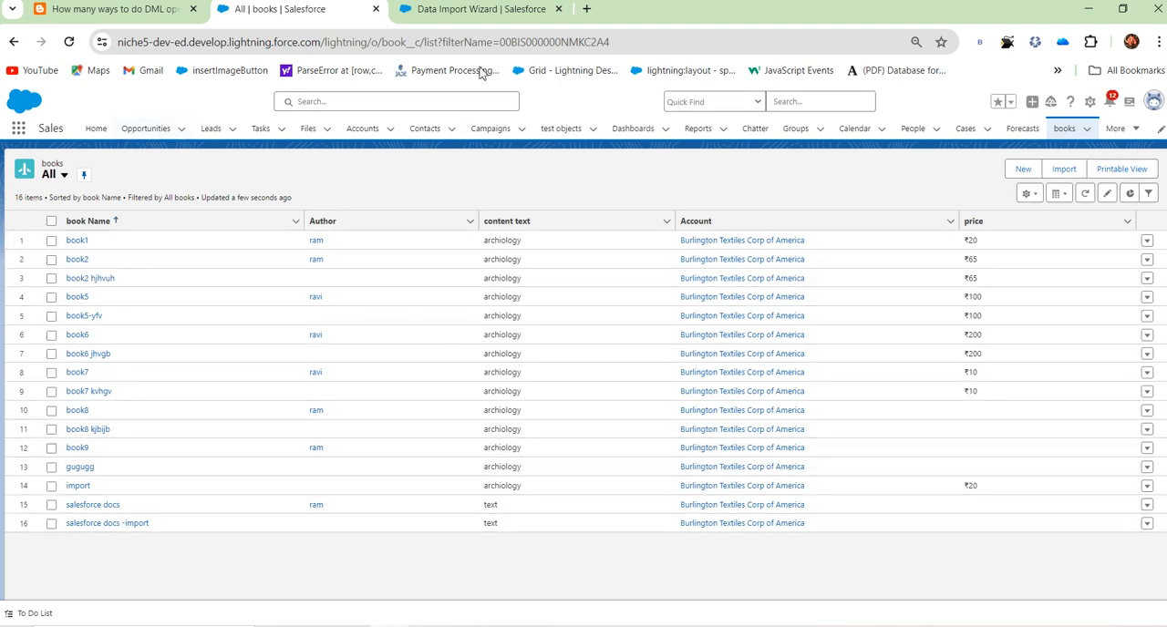
pyautogui.click(495, 10)
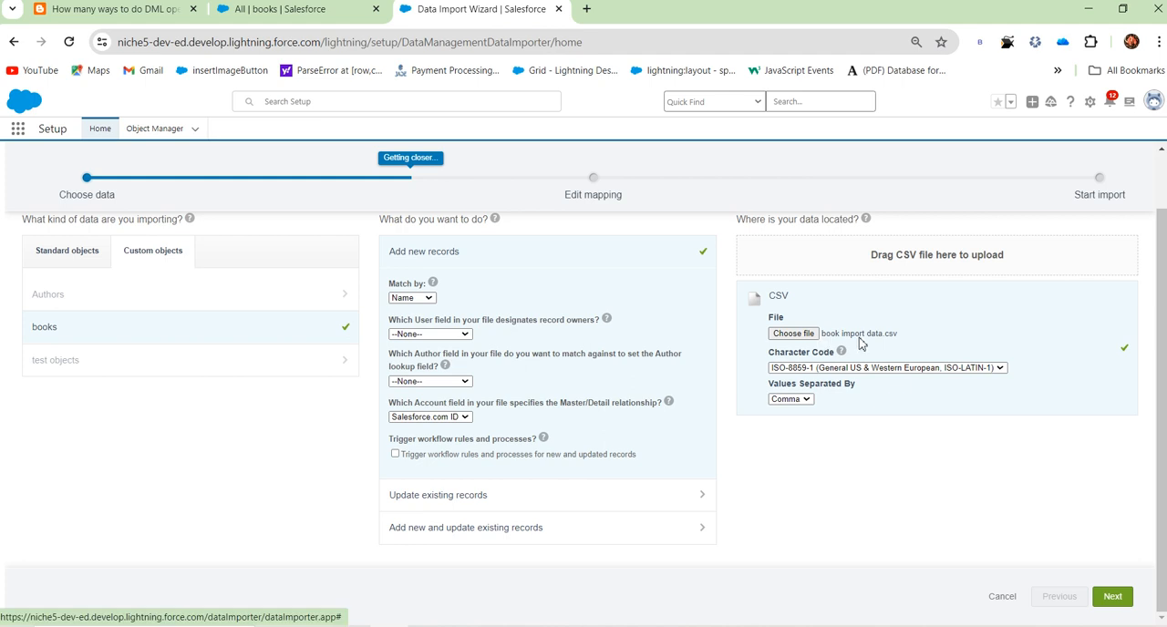
# Step: Continue to the field mapping stage and check the column headers of the book import data file in Excel
pyautogui.click(1112, 596)
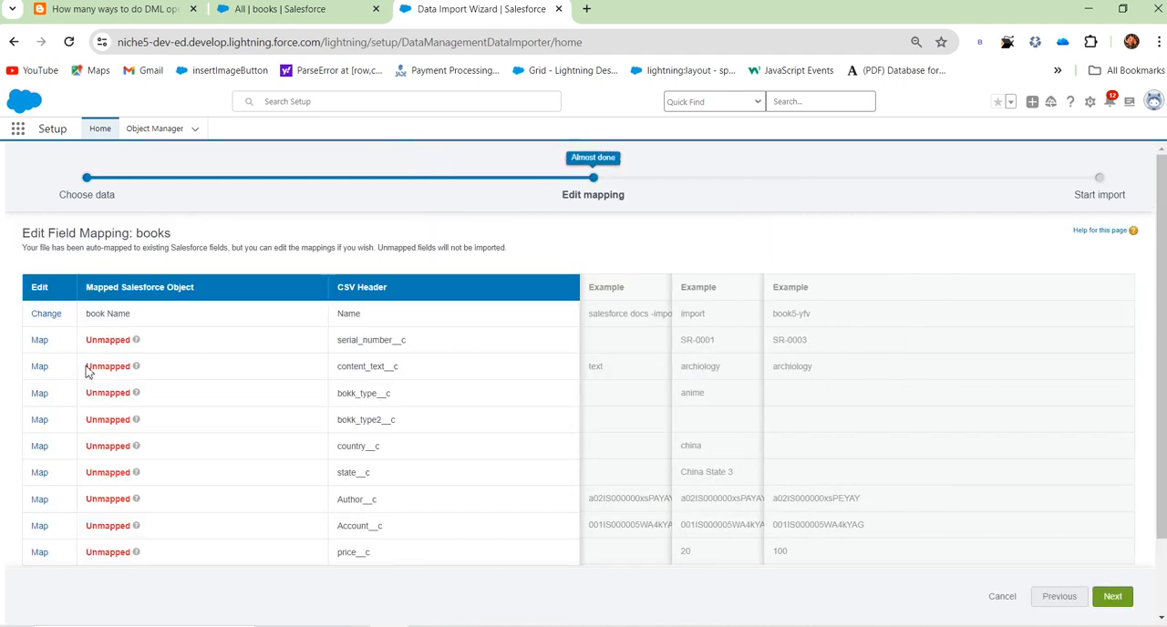
pyautogui.hotkey('alt', 'Tab')
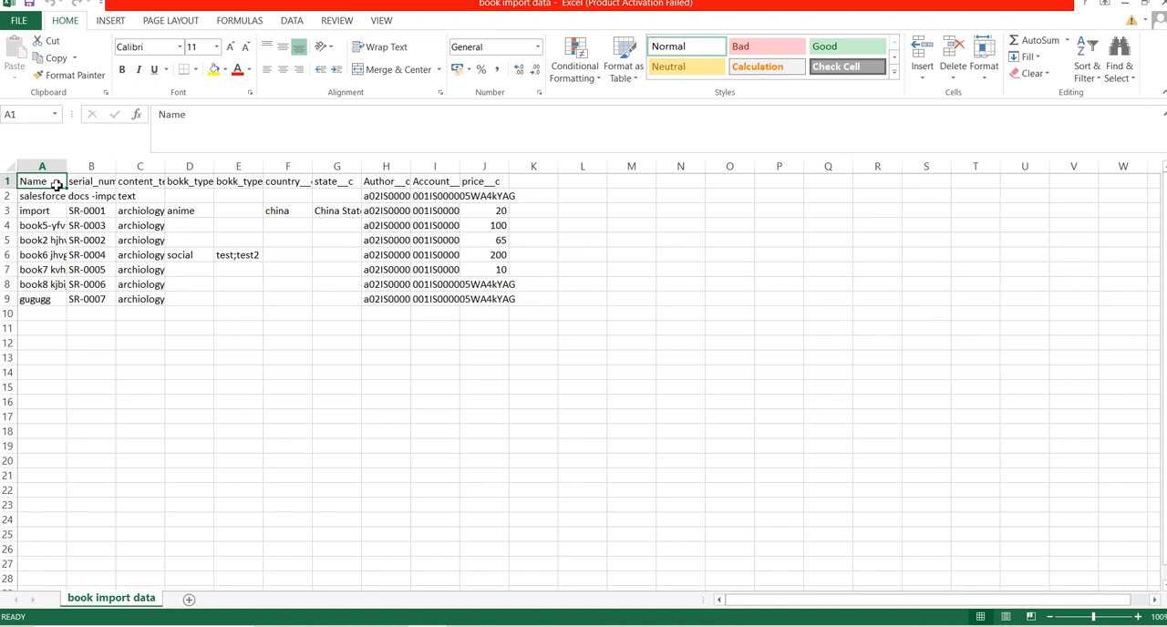
pyautogui.click(1125, 4)
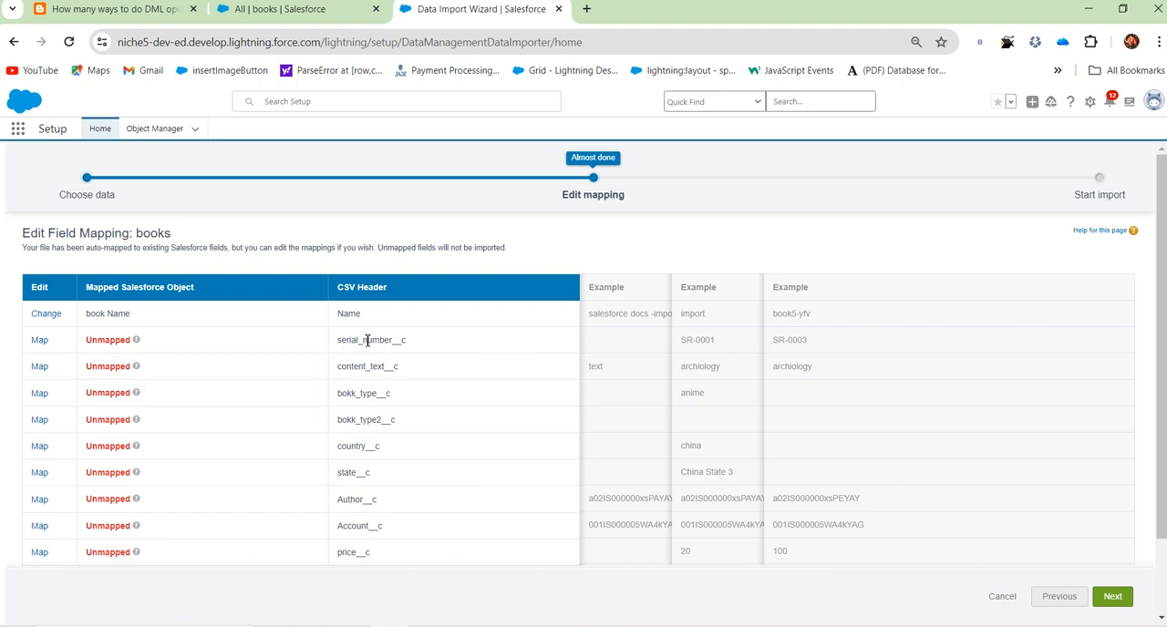
# Step: Try to map the serial_number__c column by searching the available fields for "ser", and cancel the mapping
pyautogui.click(39, 342)
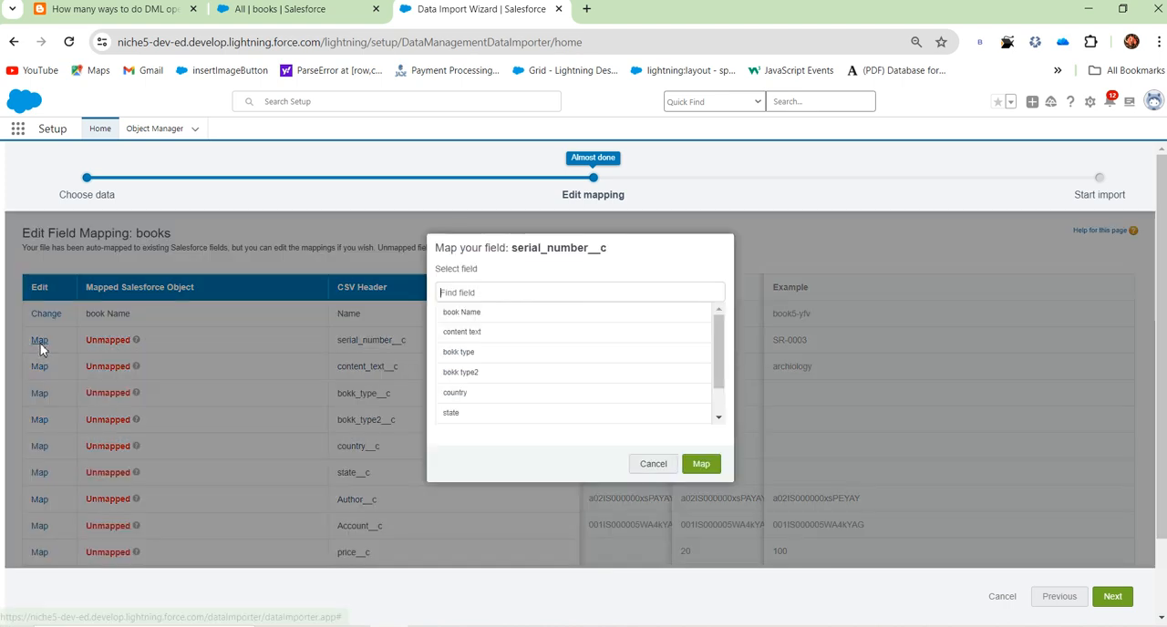
pyautogui.write('ser')
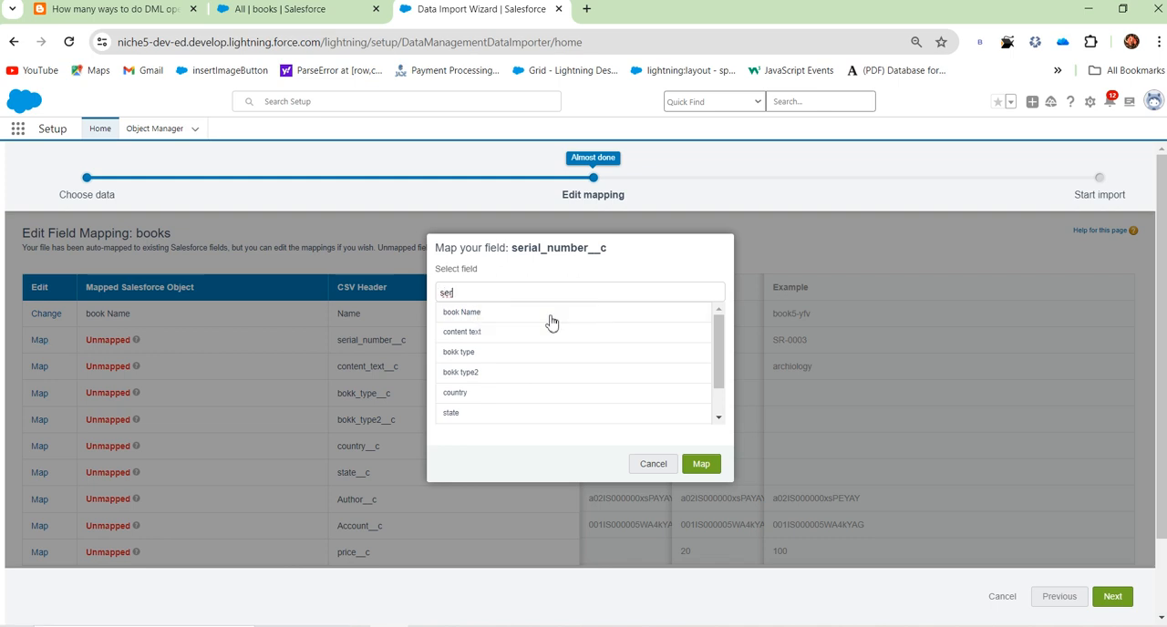
pyautogui.press('BackSpace')
pyautogui.press('BackSpace')
pyautogui.press('BackSpace')
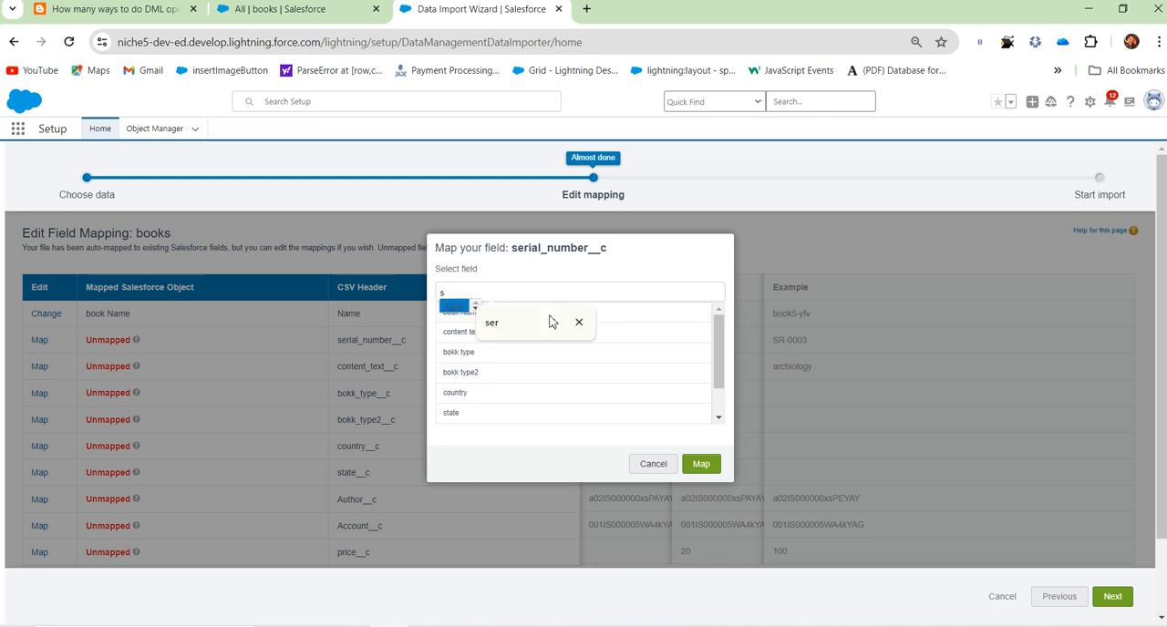
pyautogui.press('BackSpace')
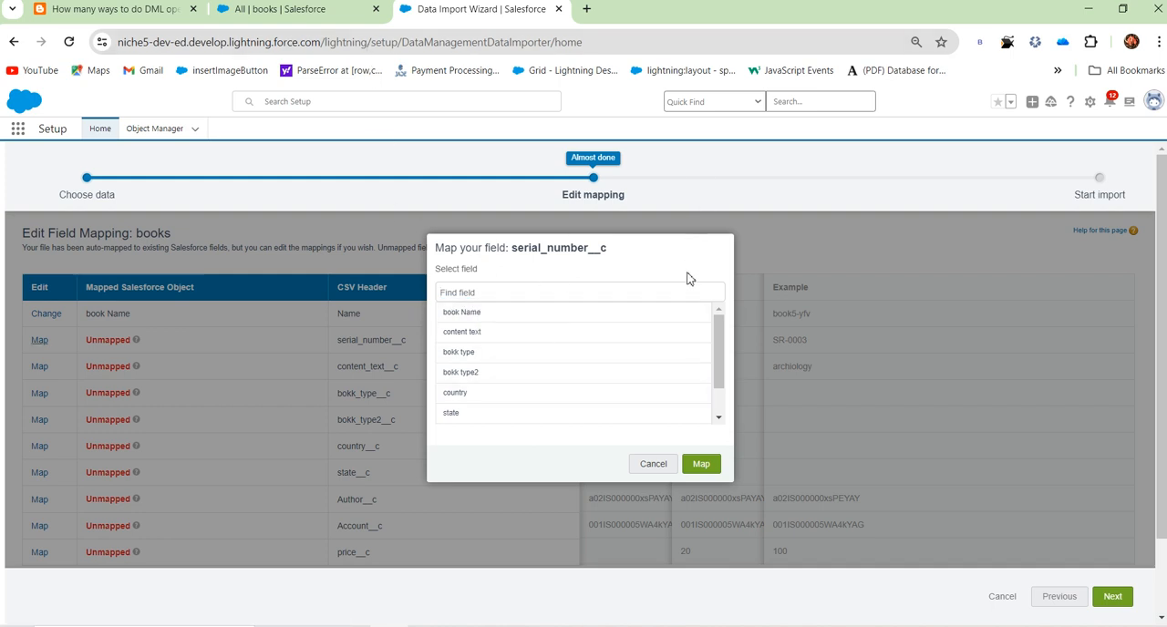
pyautogui.click(653, 465)
# Step: Examine the serial number field on the book1 record and return to the wizard's field mapping
pyautogui.click(274, 16)
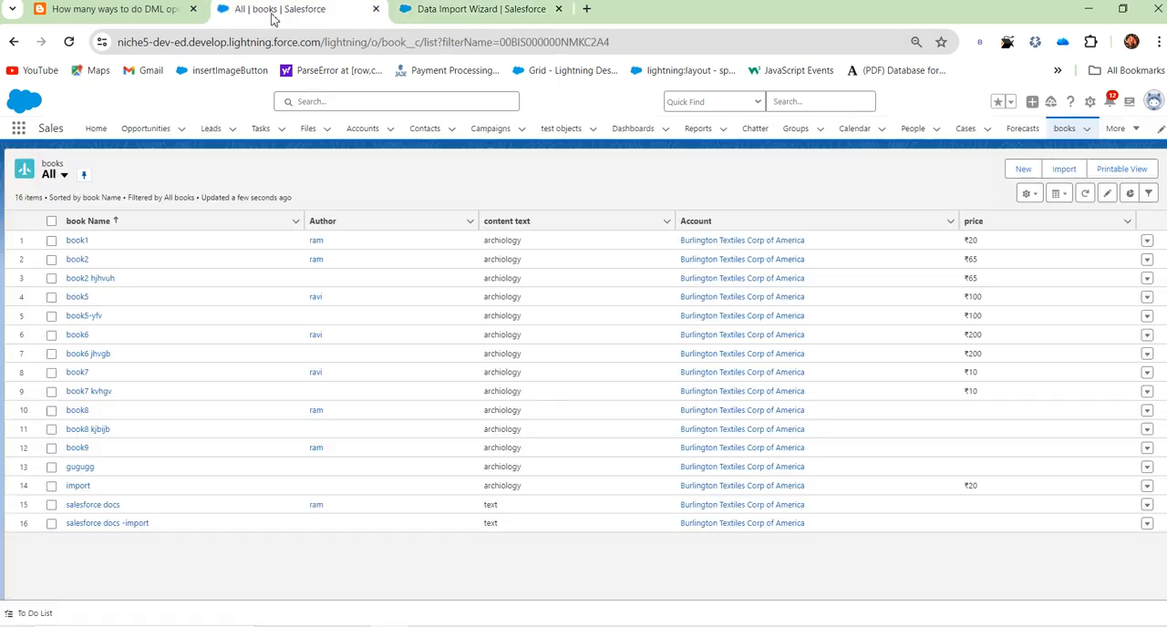
pyautogui.click(82, 242)
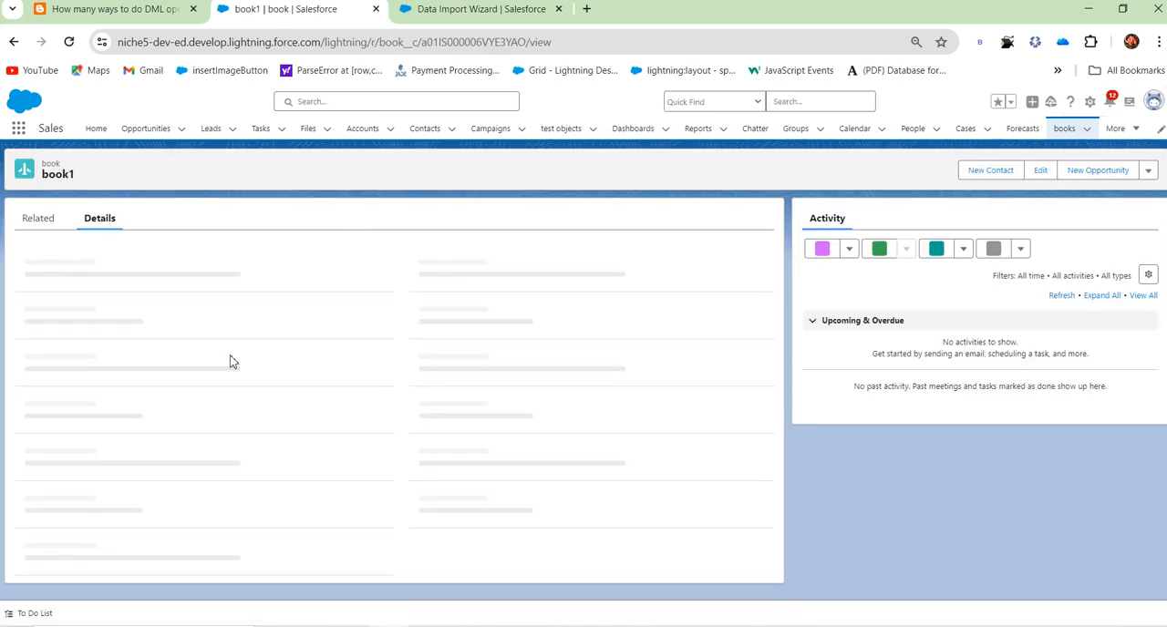
pyautogui.moveTo(42, 329); pyautogui.dragTo(59, 334)
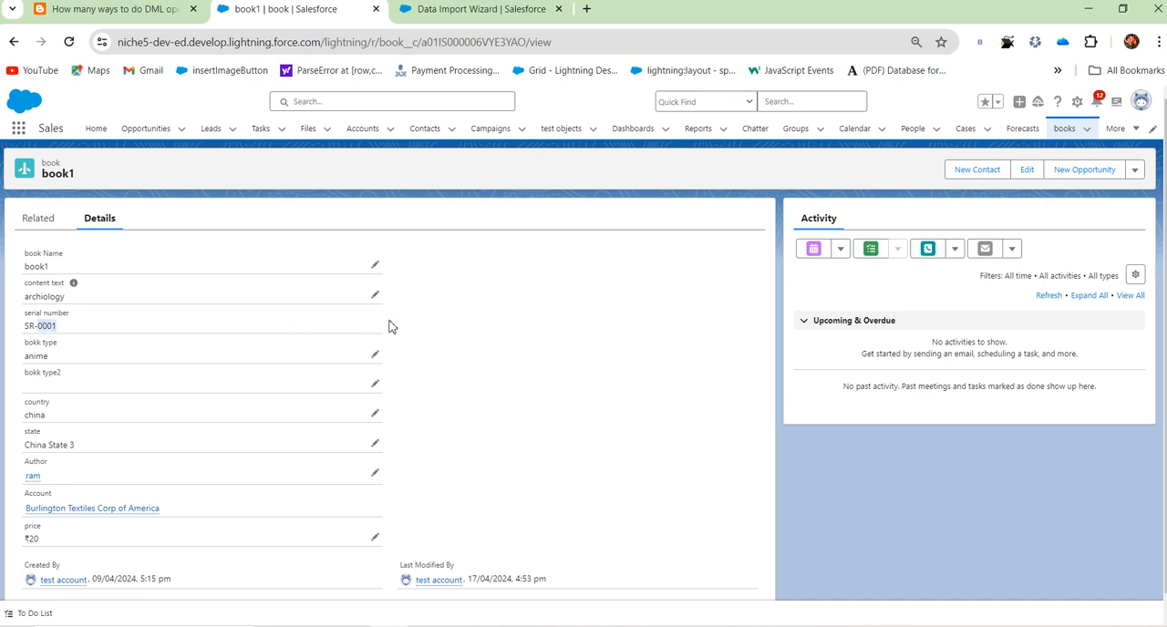
pyautogui.click(1064, 128)
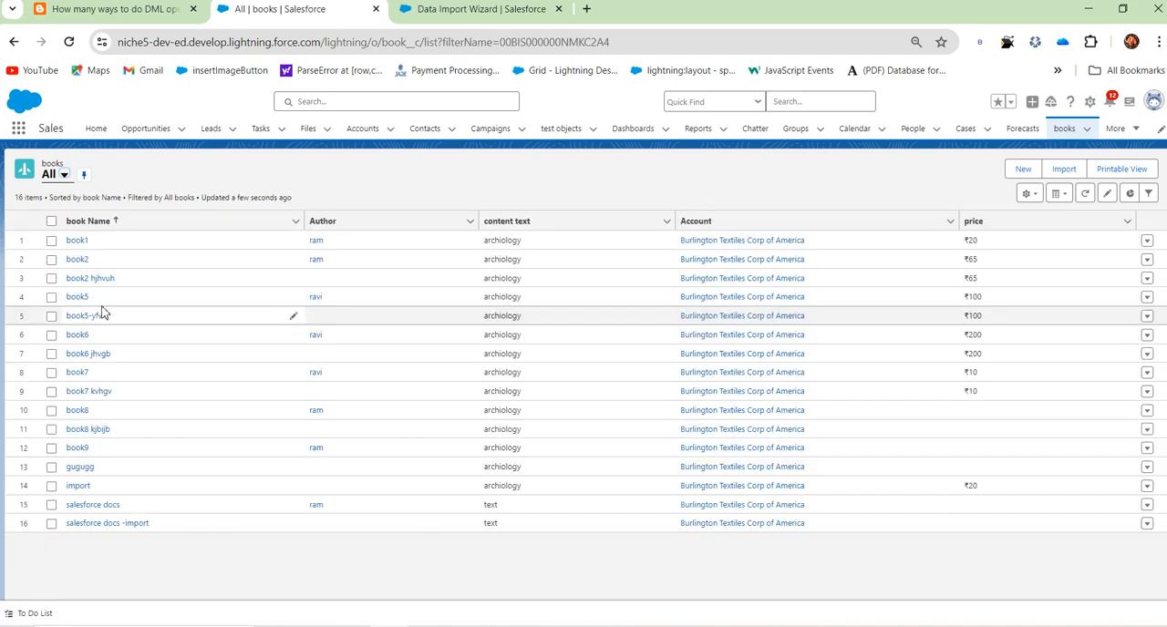
pyautogui.click(492, 16)
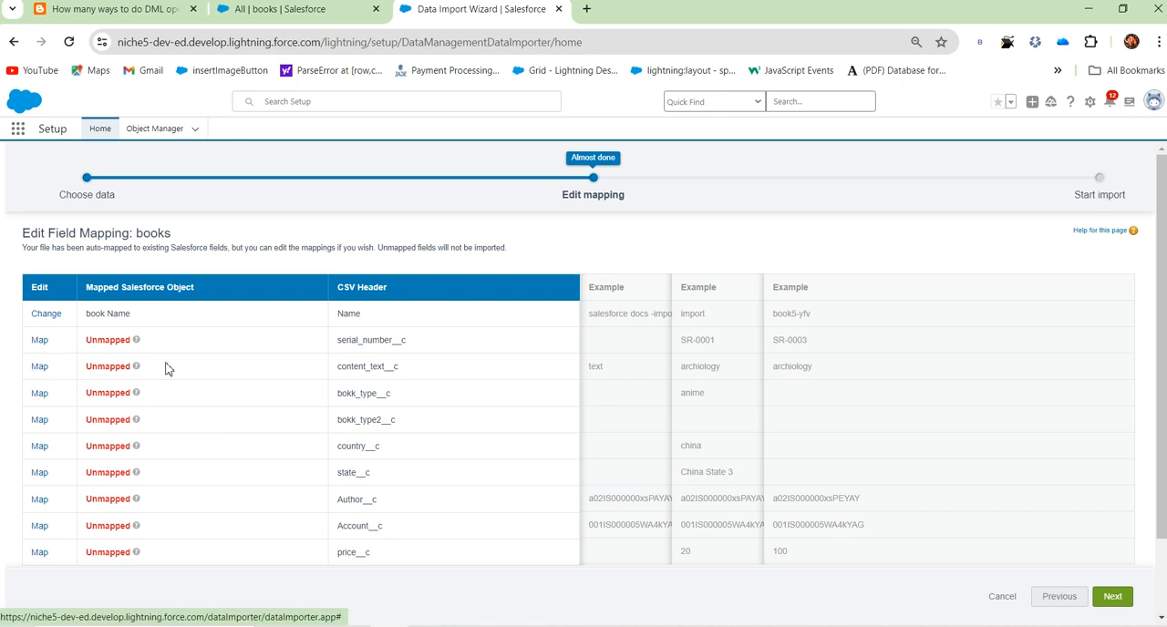
# Step: Map the content_text__c column to content text and the bokk_type__c column to bokk type
pyautogui.click(40, 370)
pyautogui.click(486, 333)
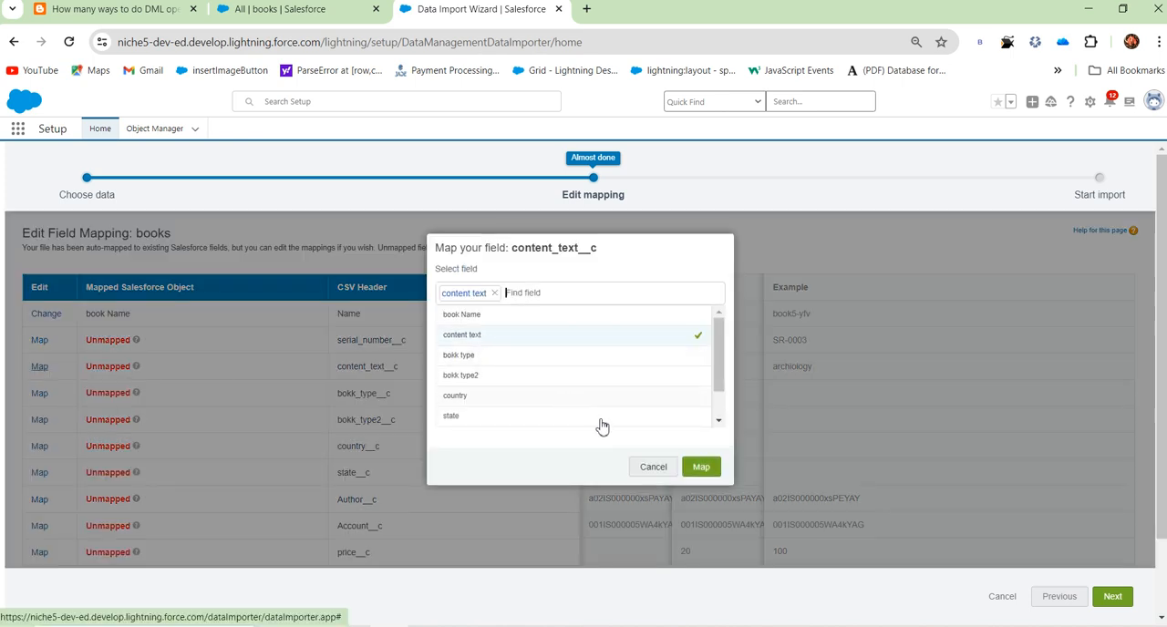
pyautogui.click(702, 469)
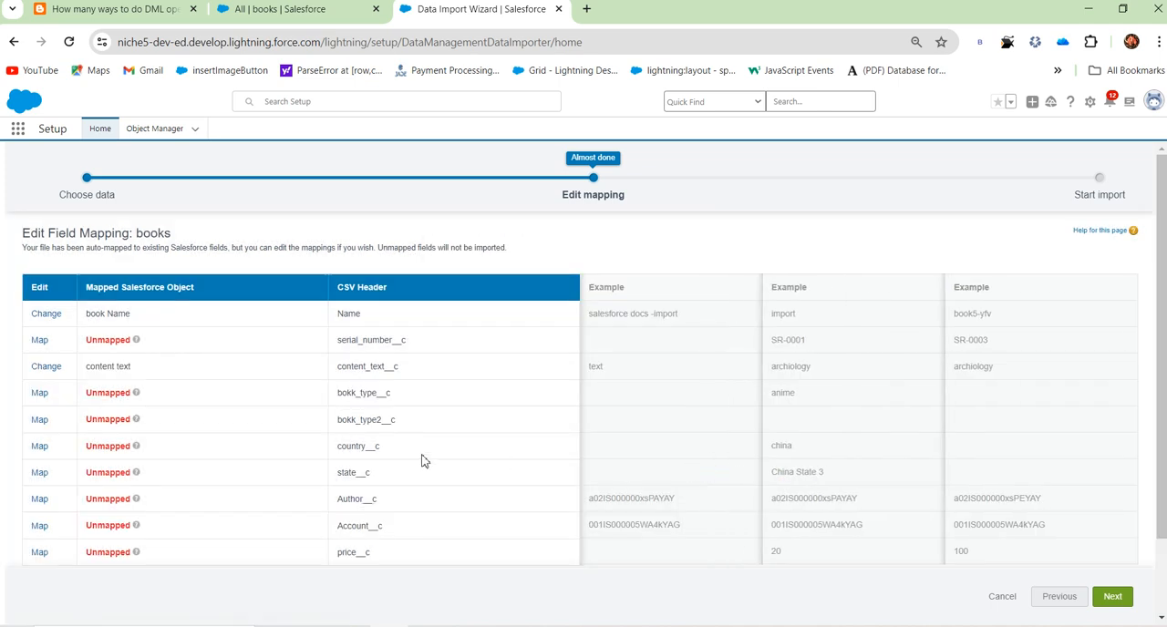
pyautogui.click(39, 393)
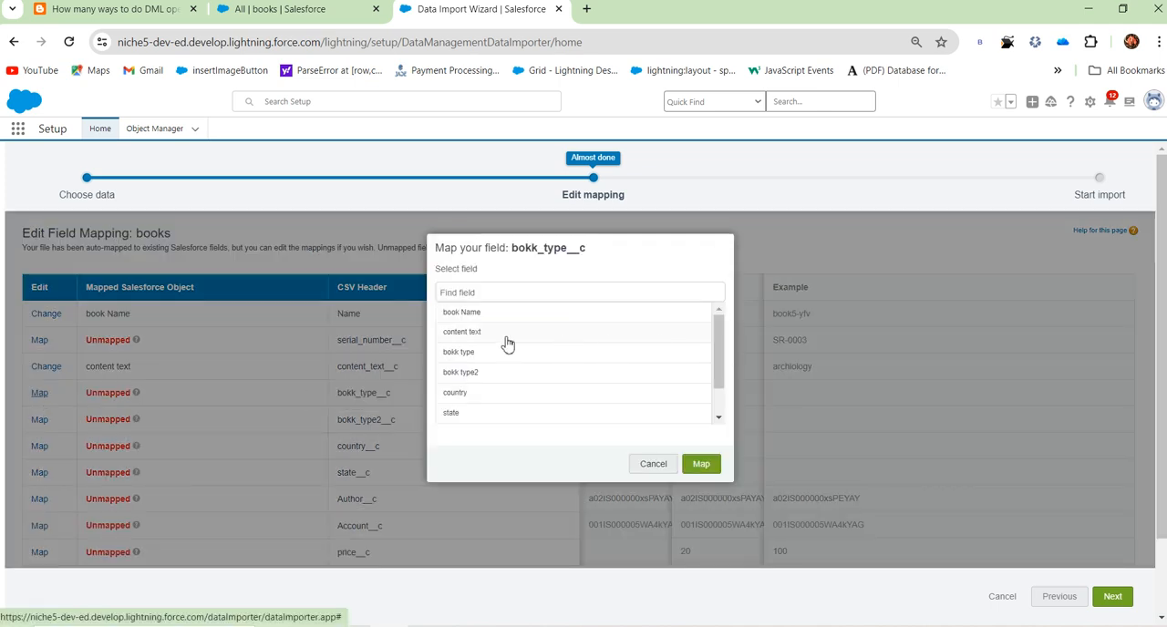
pyautogui.click(460, 352)
pyautogui.click(700, 465)
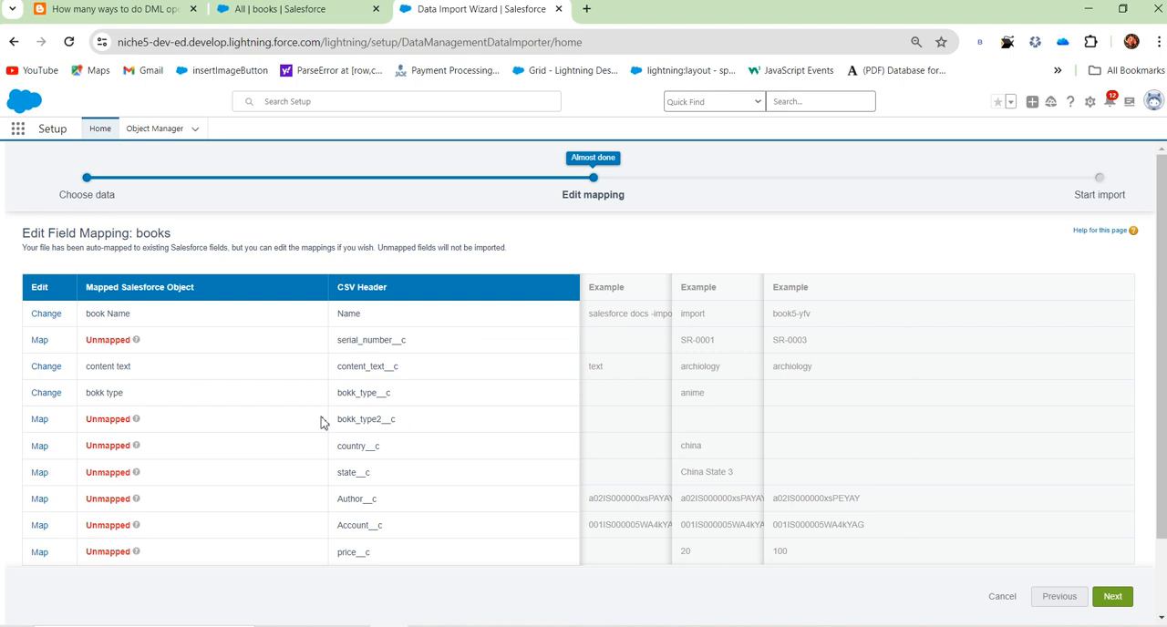
# Step: Map the bokk_type2__c column to bokk type2 and the country__c column to country
pyautogui.click(39, 419)
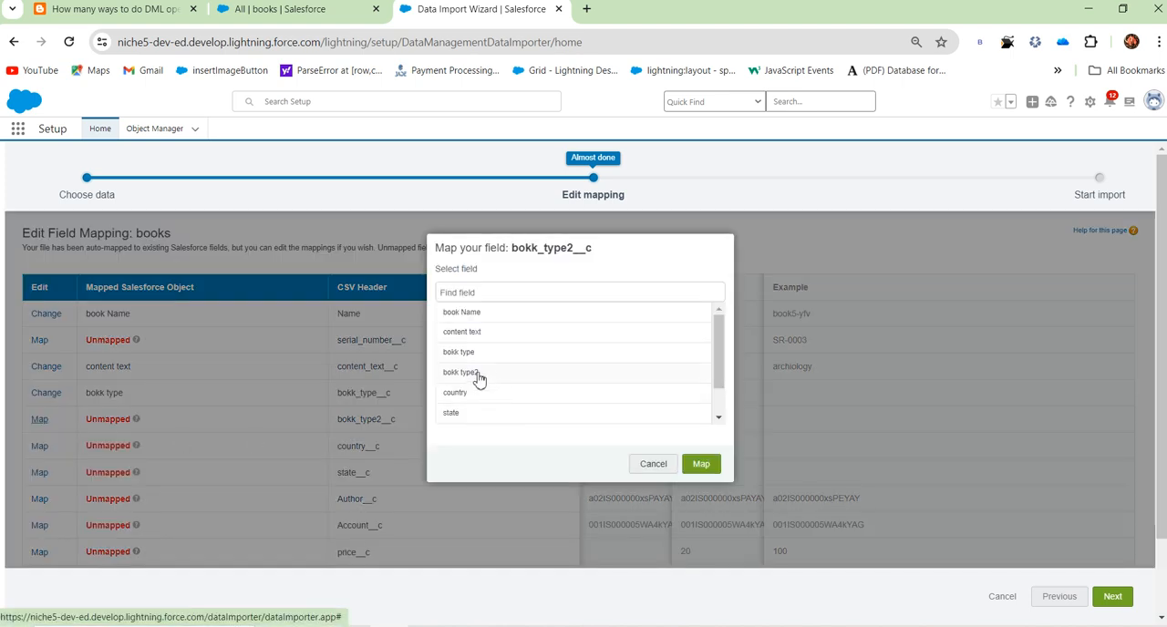
pyautogui.click(476, 377)
pyautogui.click(700, 467)
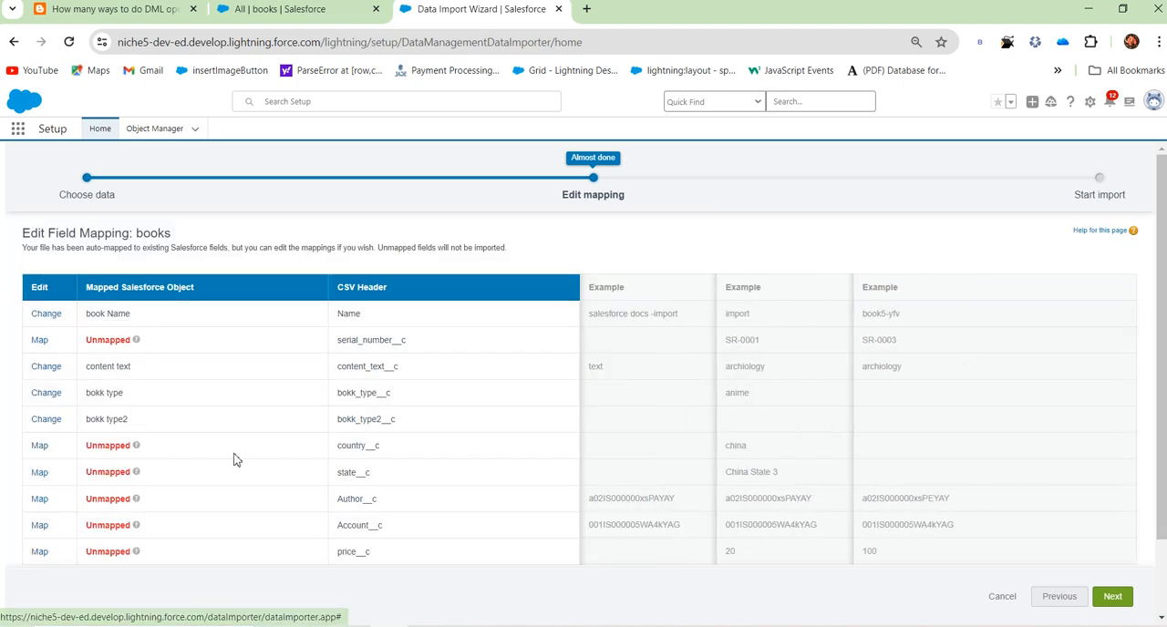
pyautogui.click(38, 447)
pyautogui.click(454, 394)
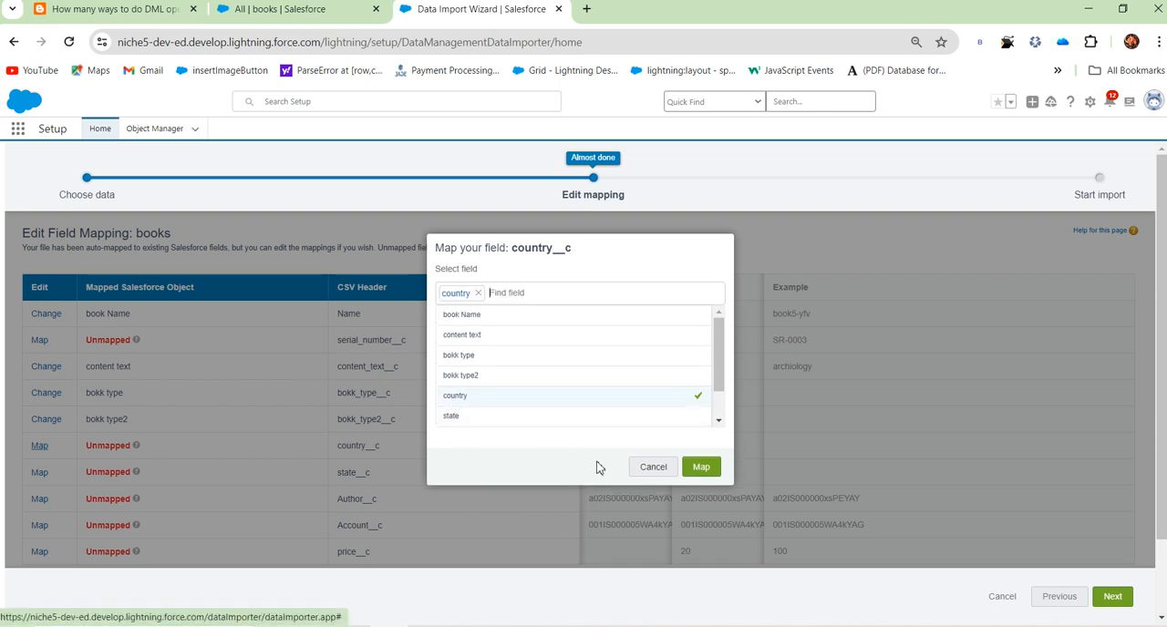
pyautogui.click(701, 464)
# Step: Map the state__c column of the CSV to the state field
pyautogui.click(41, 473)
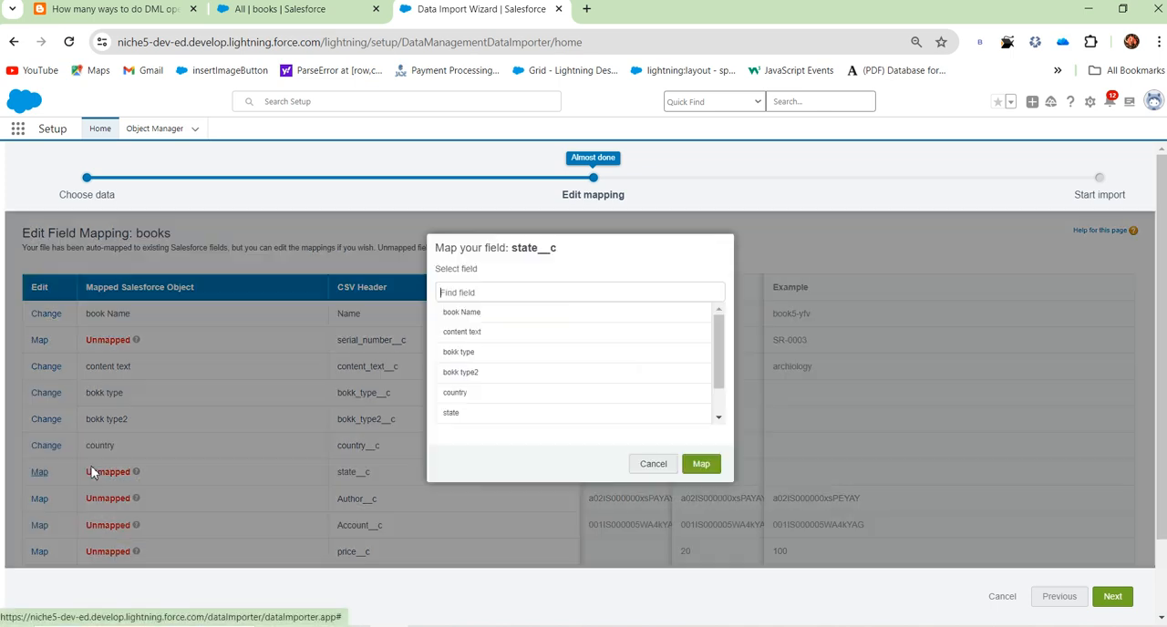
pyautogui.click(453, 416)
pyautogui.click(703, 469)
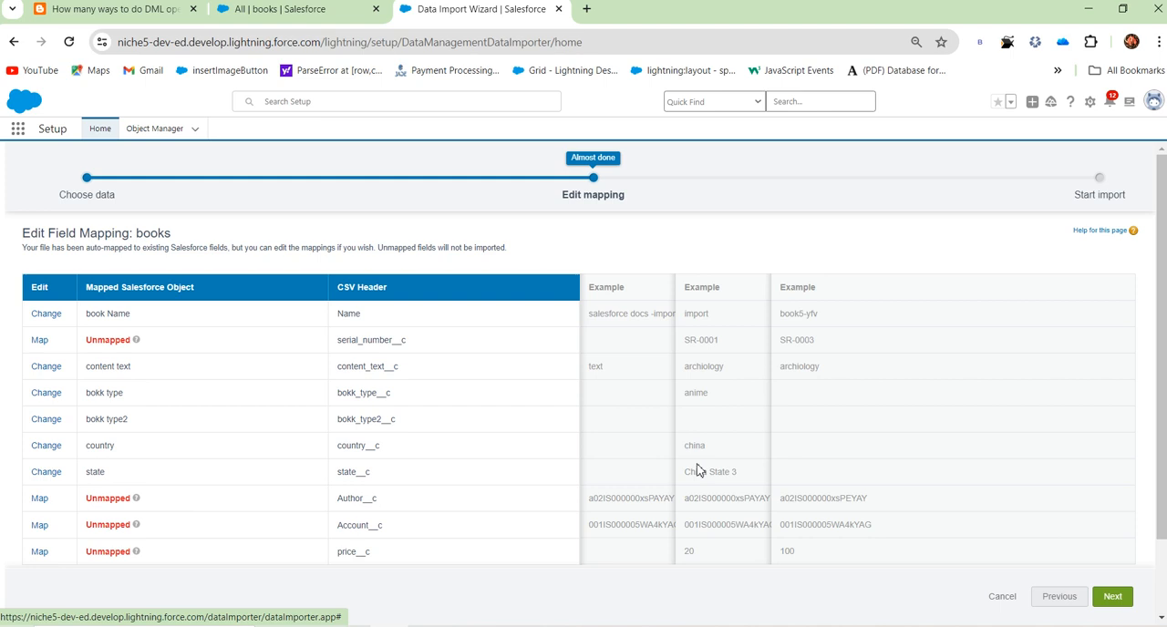
# Step: Try to map the Author__c column by searching the fields for "au", and cancel the mapping
pyautogui.click(40, 499)
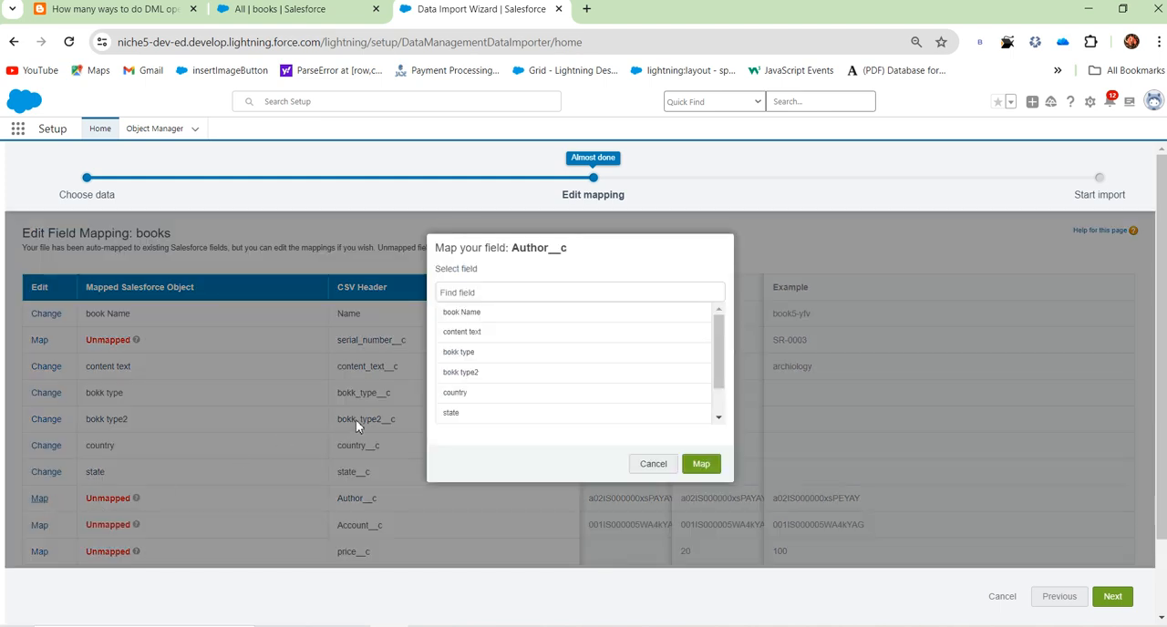
pyautogui.write('au')
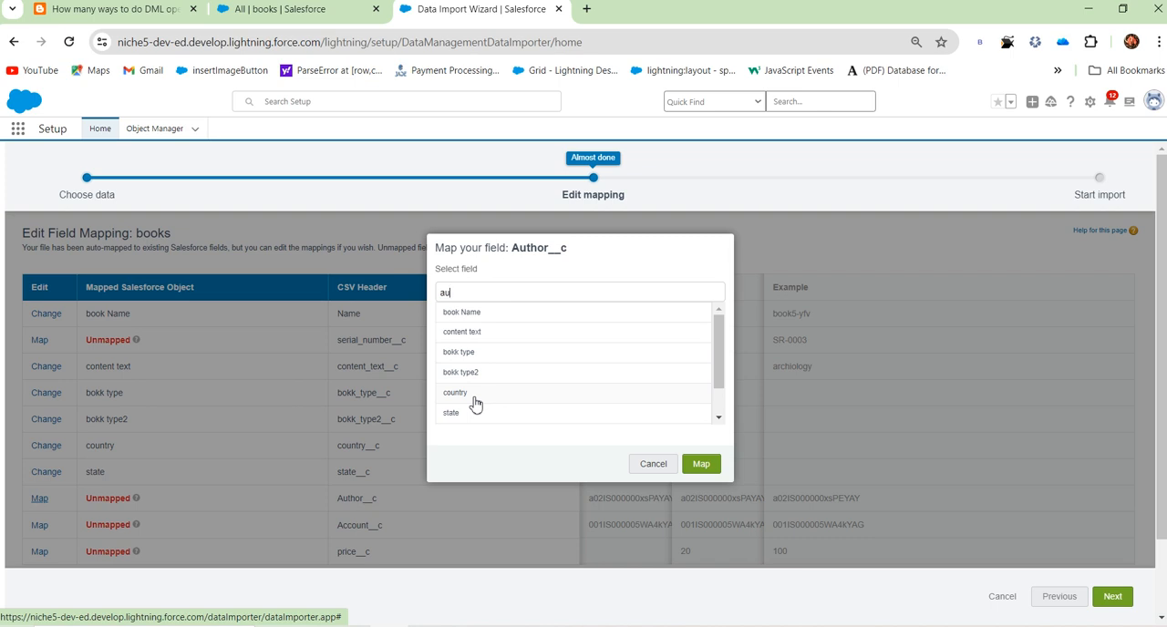
pyautogui.press('BackSpace')
pyautogui.click(653, 465)
pyautogui.scroll(-1, 434, 464)
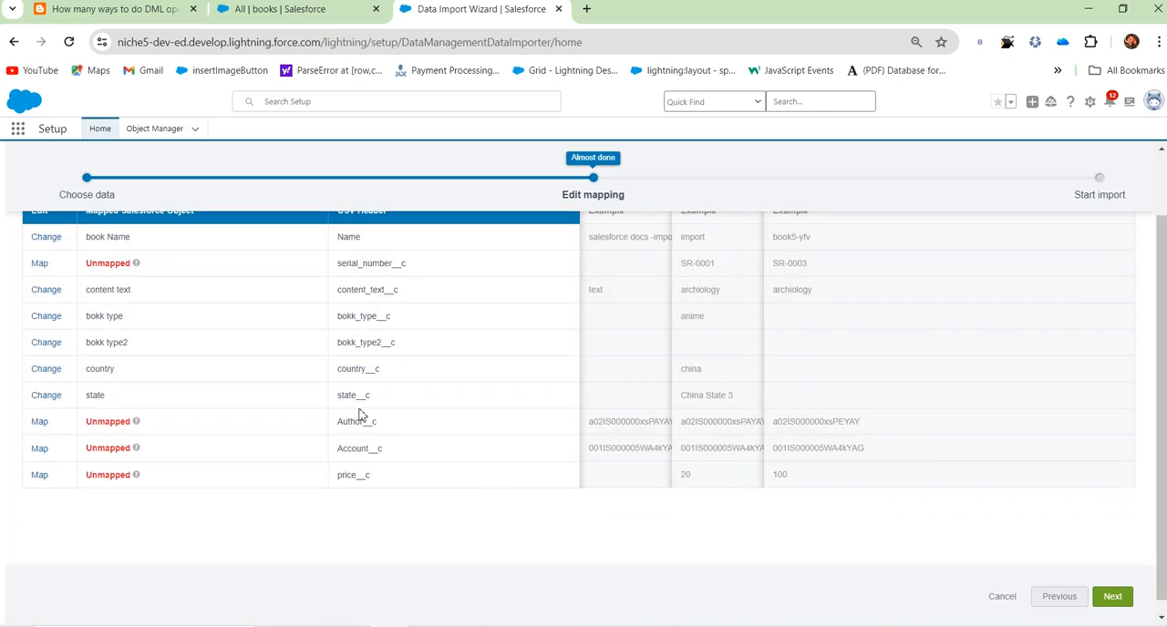
pyautogui.doubleClick(341, 423)
# Step: Map the Account__c column to the Account field, found by searching for "acc"
pyautogui.click(39, 449)
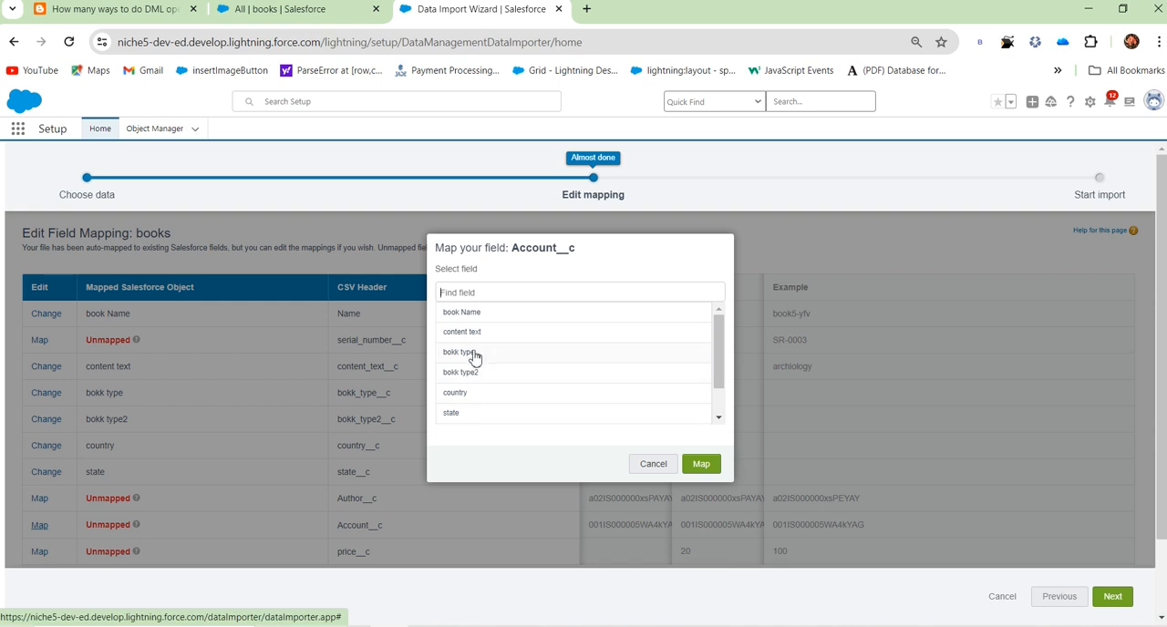
pyautogui.scroll(-1, 483, 356)
pyautogui.write('acc')
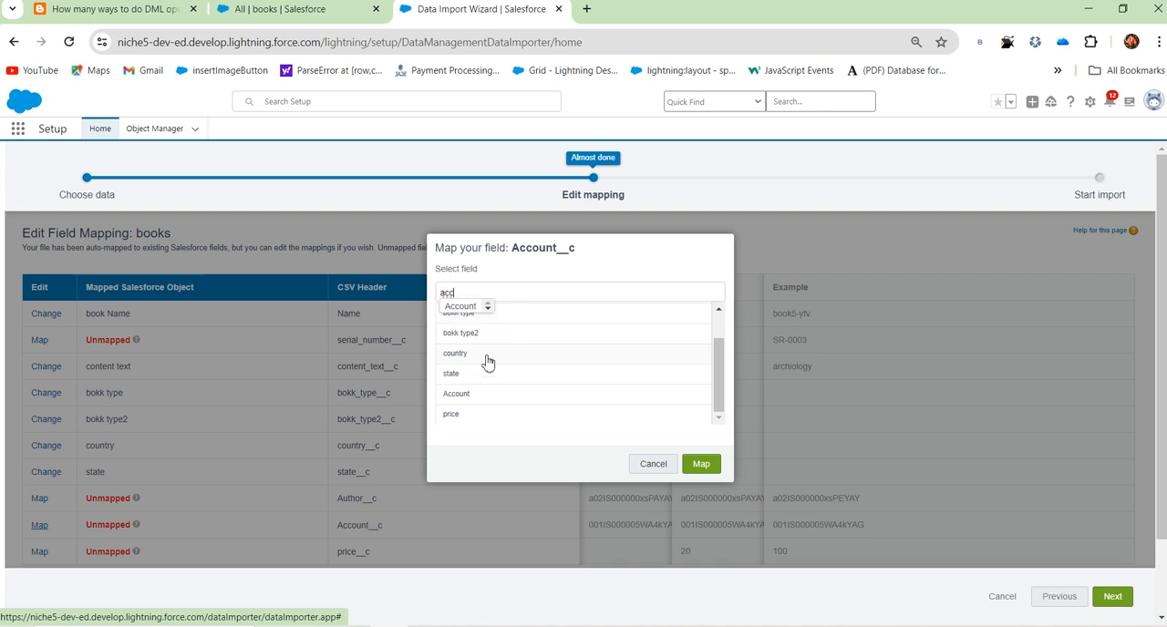
pyautogui.click(465, 307)
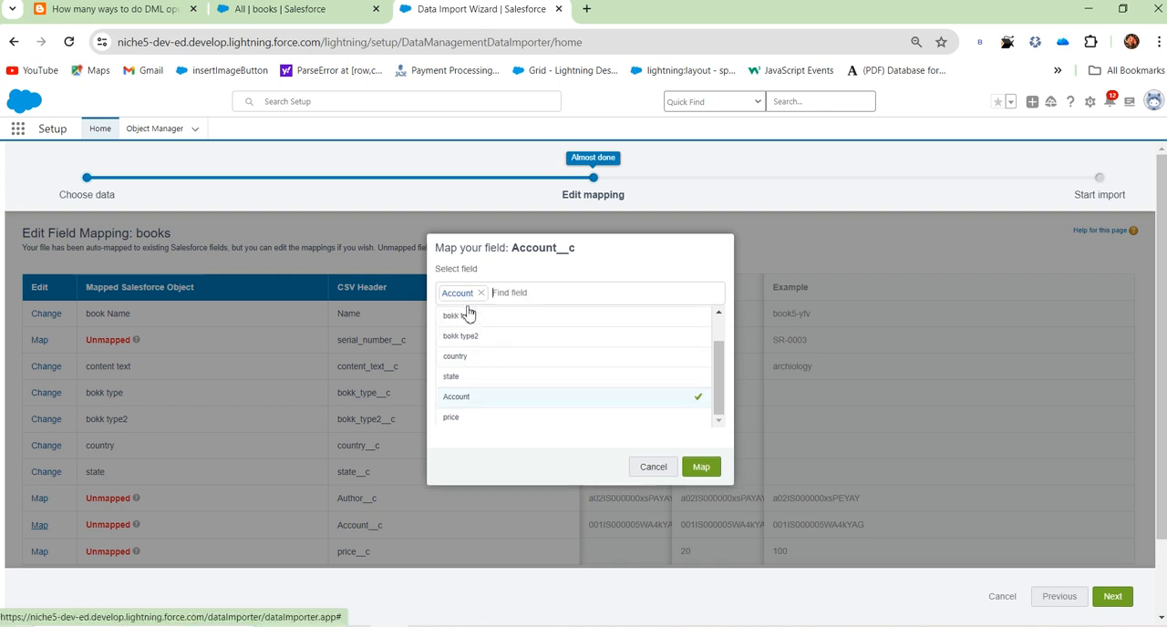
pyautogui.click(697, 470)
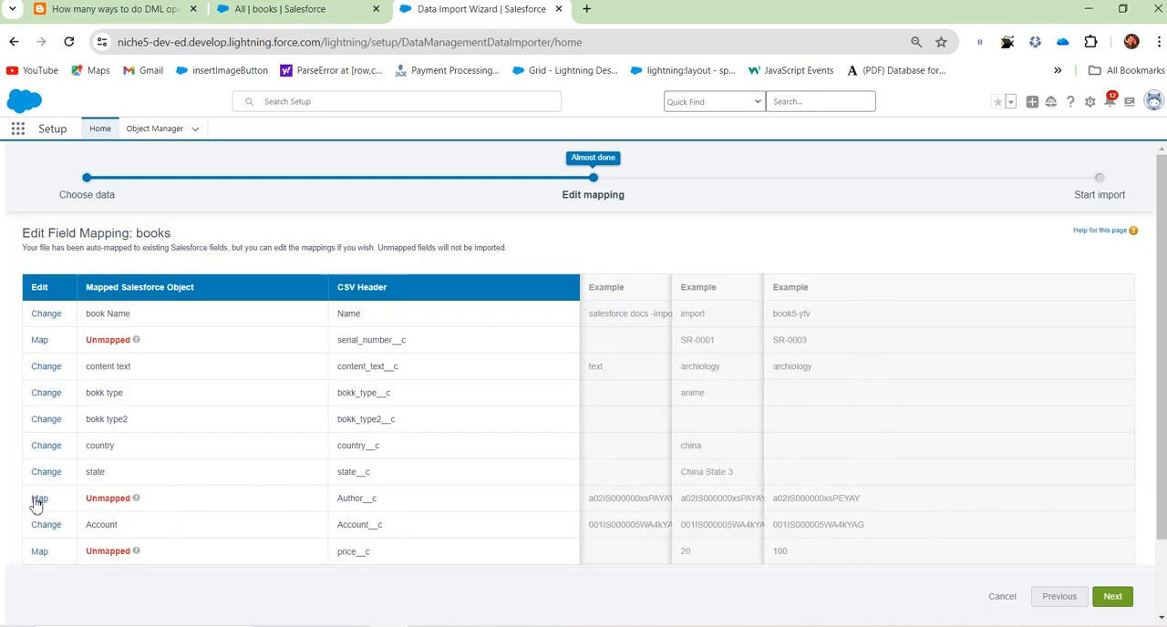
pyautogui.click(39, 499)
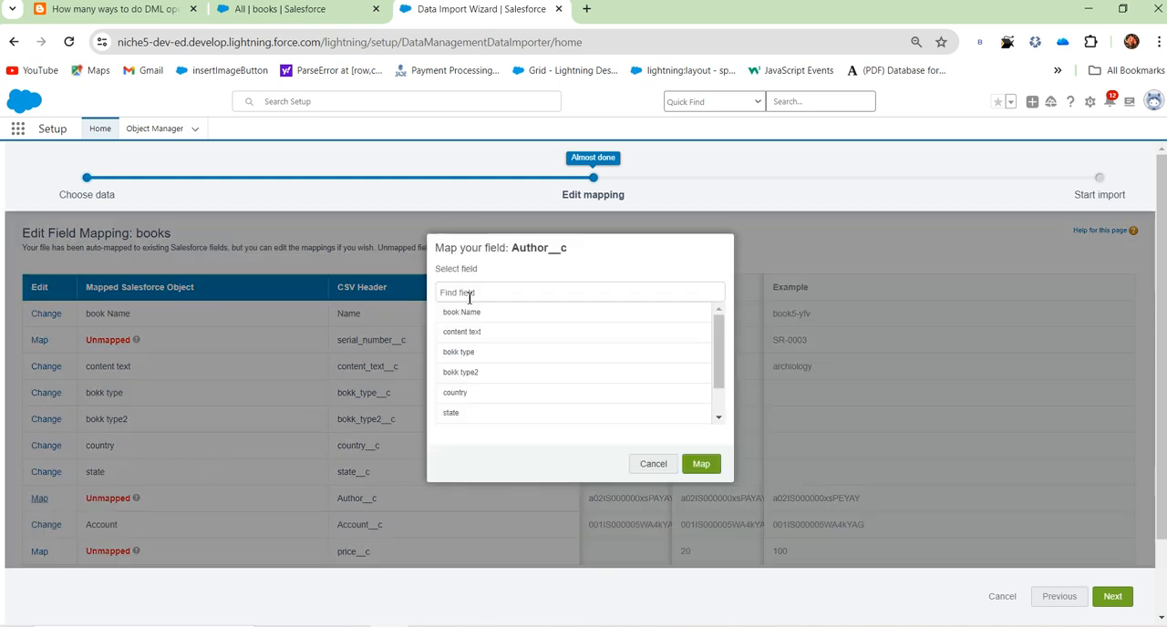
pyautogui.write('auth')
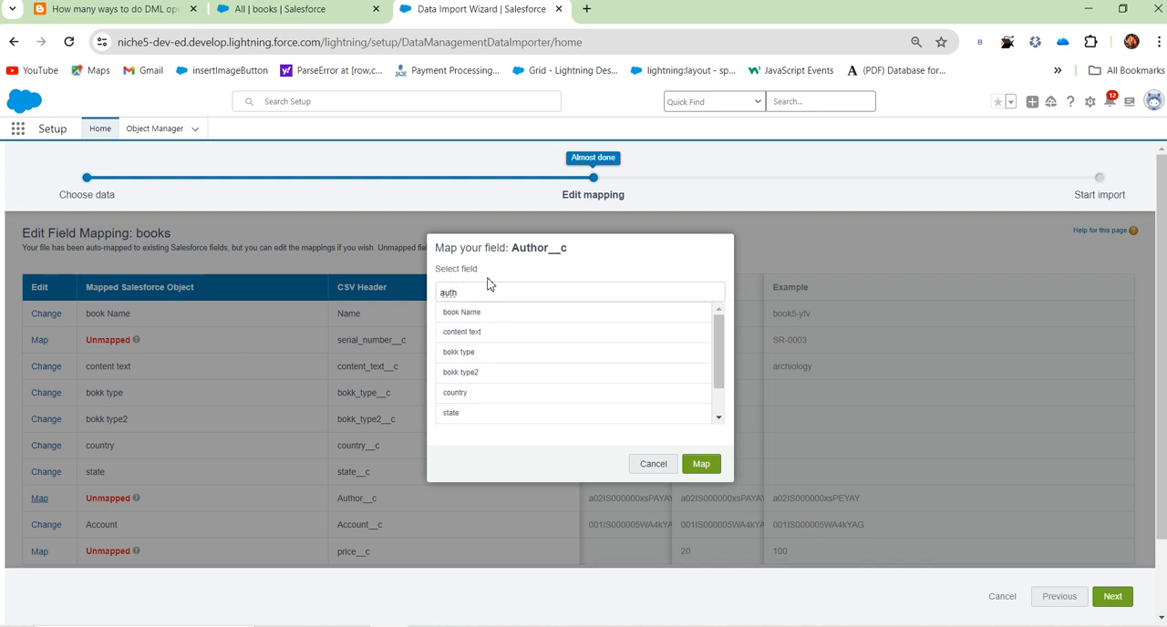
pyautogui.write('u')
pyautogui.press('BackSpace')
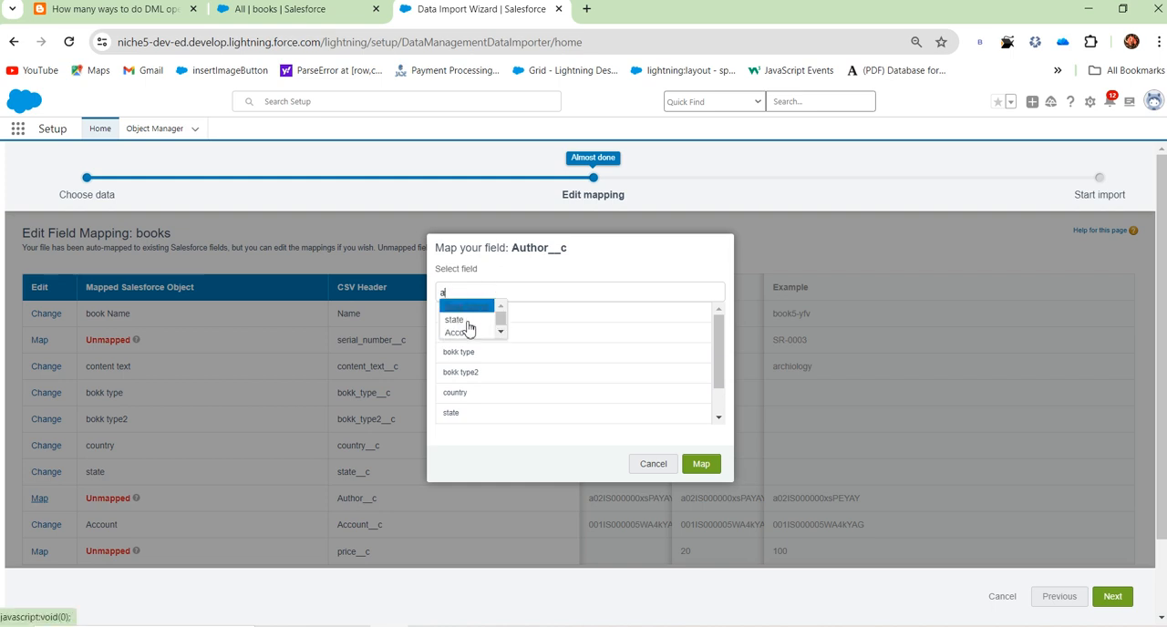
pyautogui.click(501, 454)
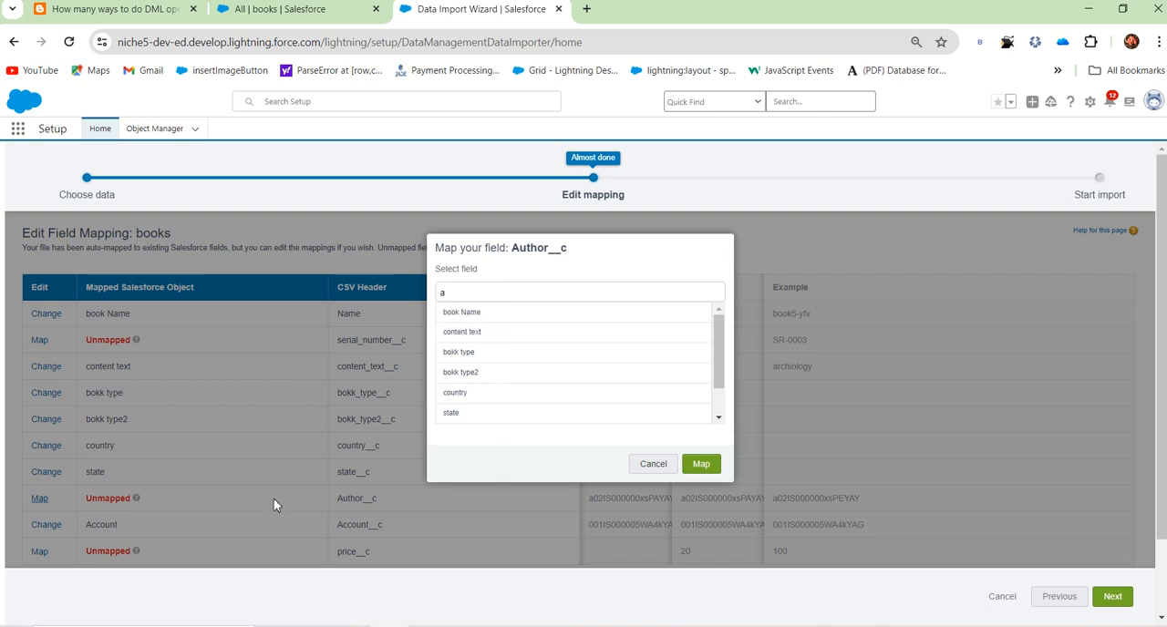
pyautogui.scroll(-1, 76, 502)
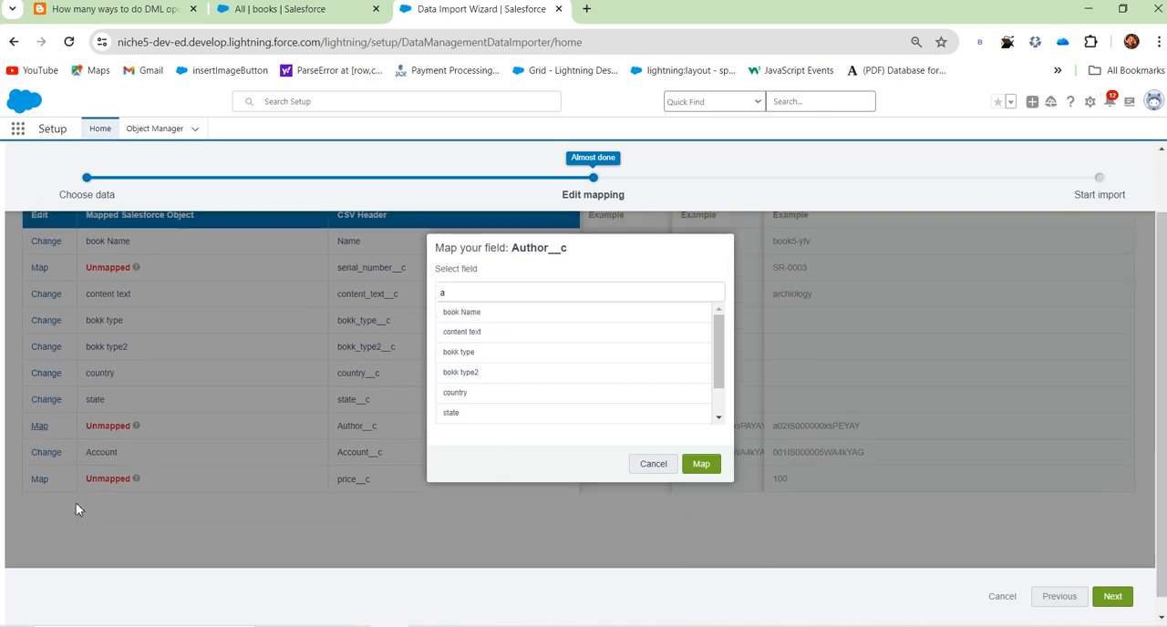
pyautogui.click(649, 464)
# Step: Map the price__c column of the CSV to the price field, found by searching for "pr"
pyautogui.click(40, 553)
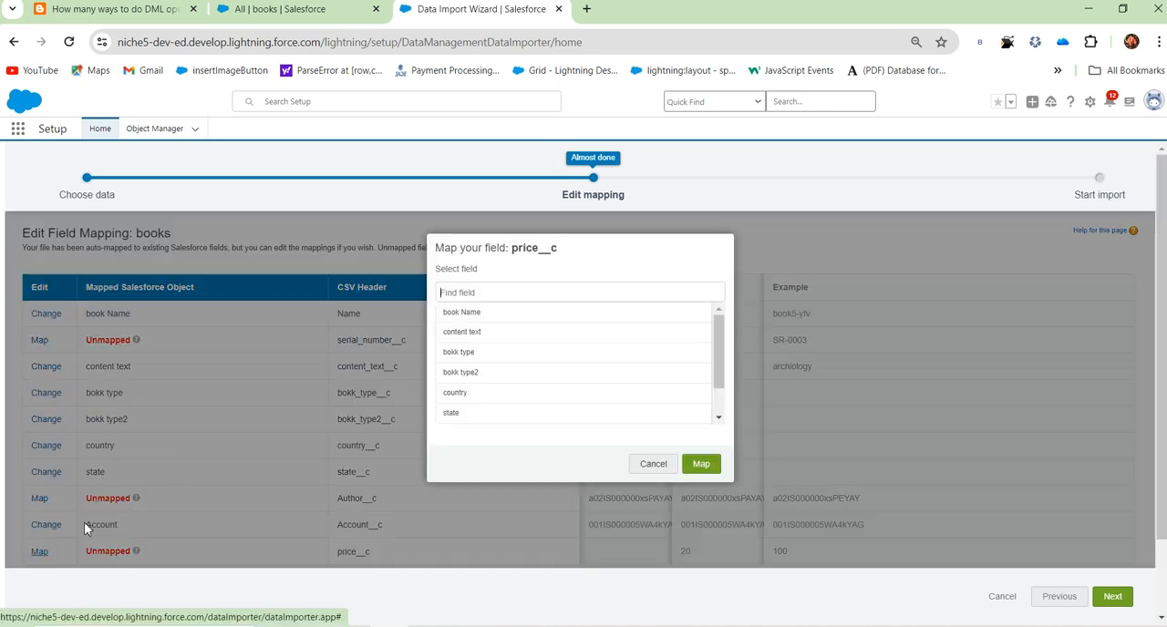
pyautogui.write('pr')
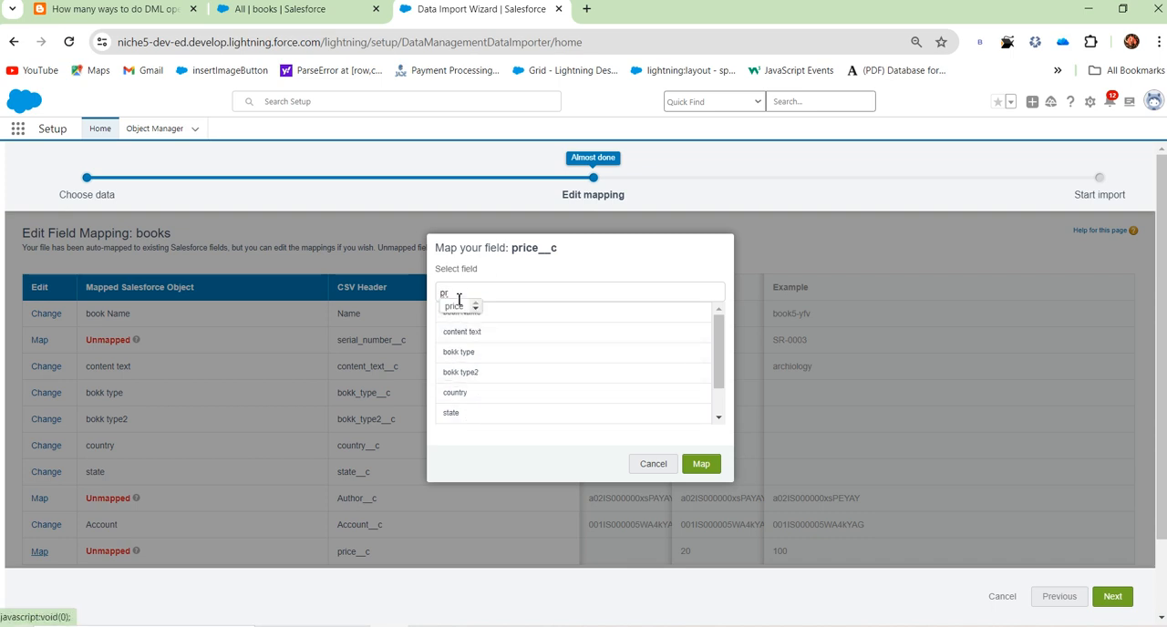
pyautogui.click(455, 308)
pyautogui.click(700, 466)
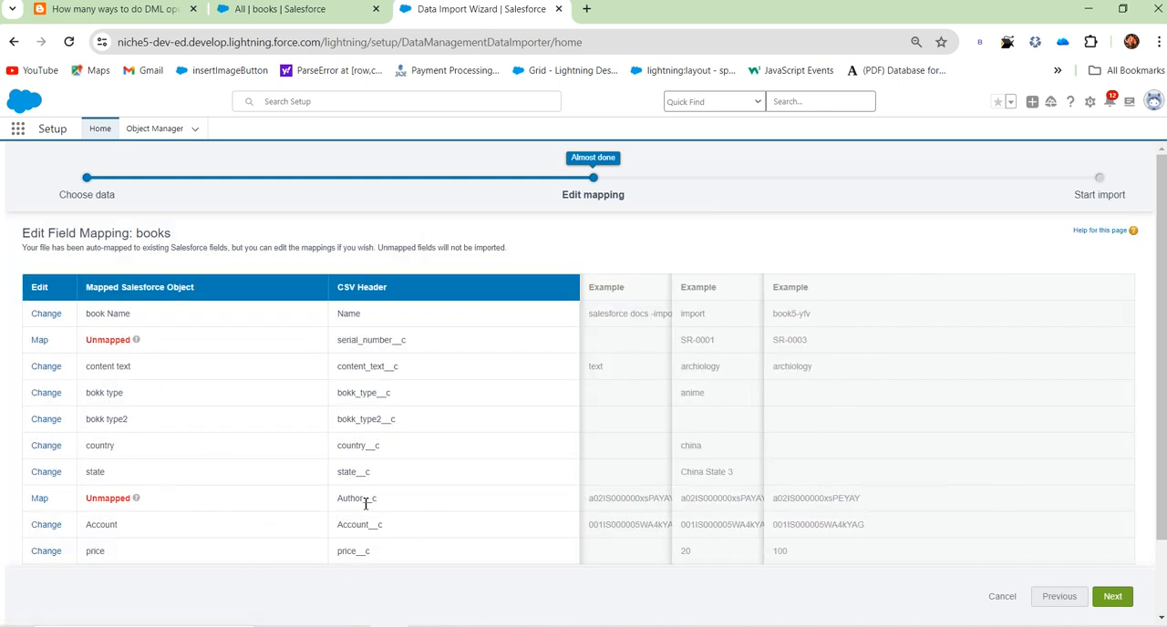
pyautogui.click(39, 499)
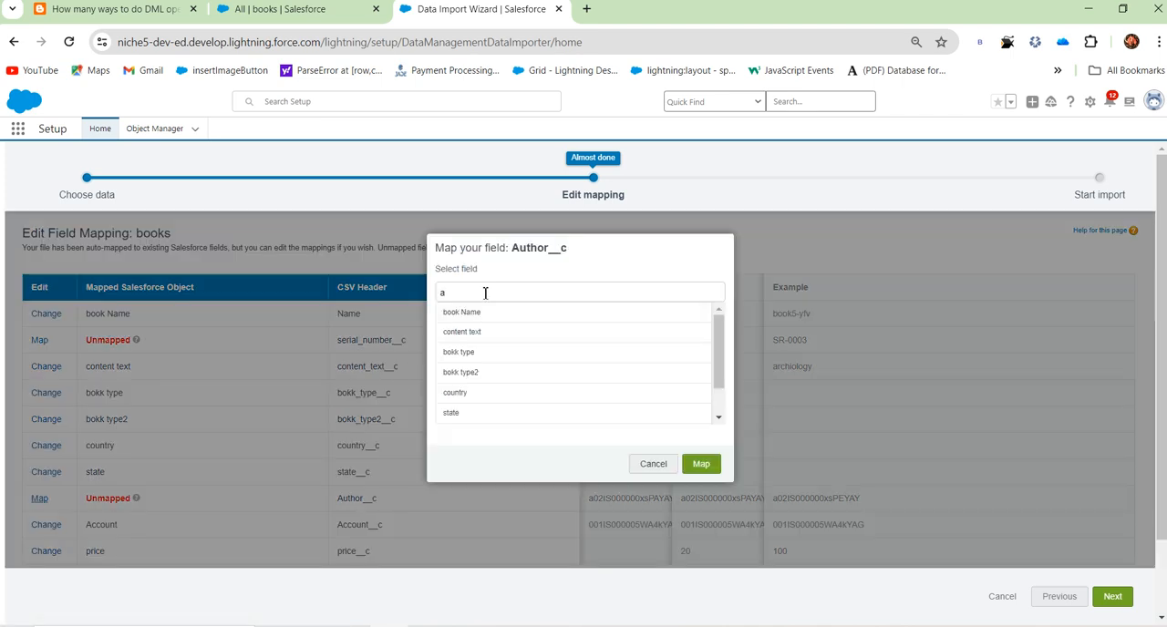
pyautogui.write('aut')
pyautogui.press('BackSpace')
pyautogui.press('BackSpace')
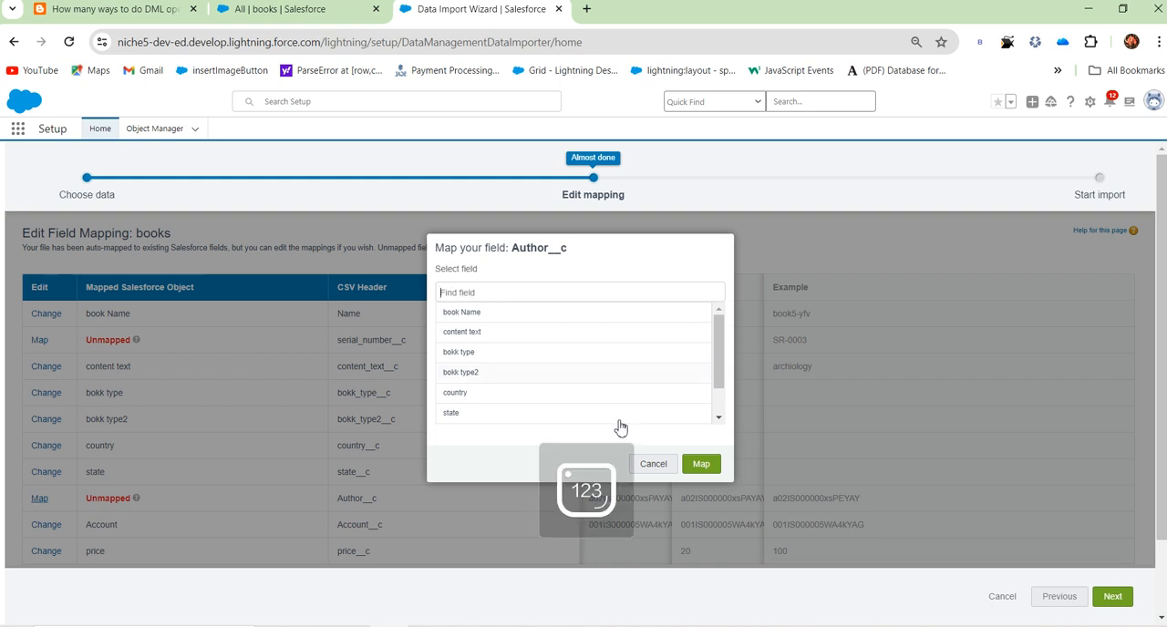
pyautogui.click(653, 467)
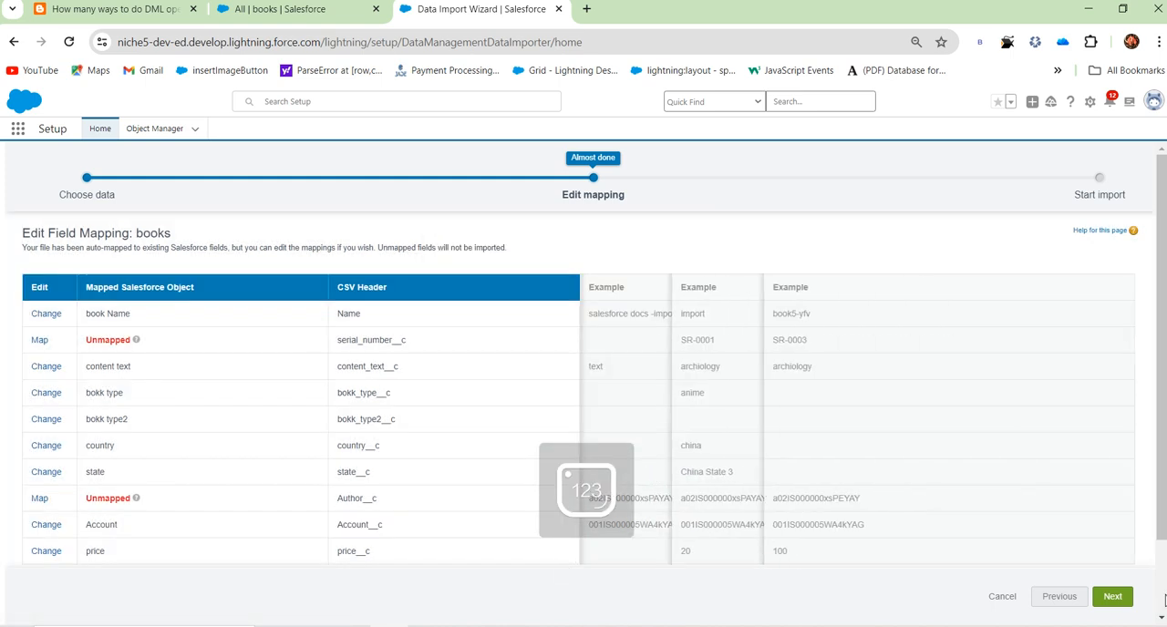
# Step: Finish the field mapping, start the import of book import data.csv and go to its bulk data load job page
pyautogui.click(1109, 600)
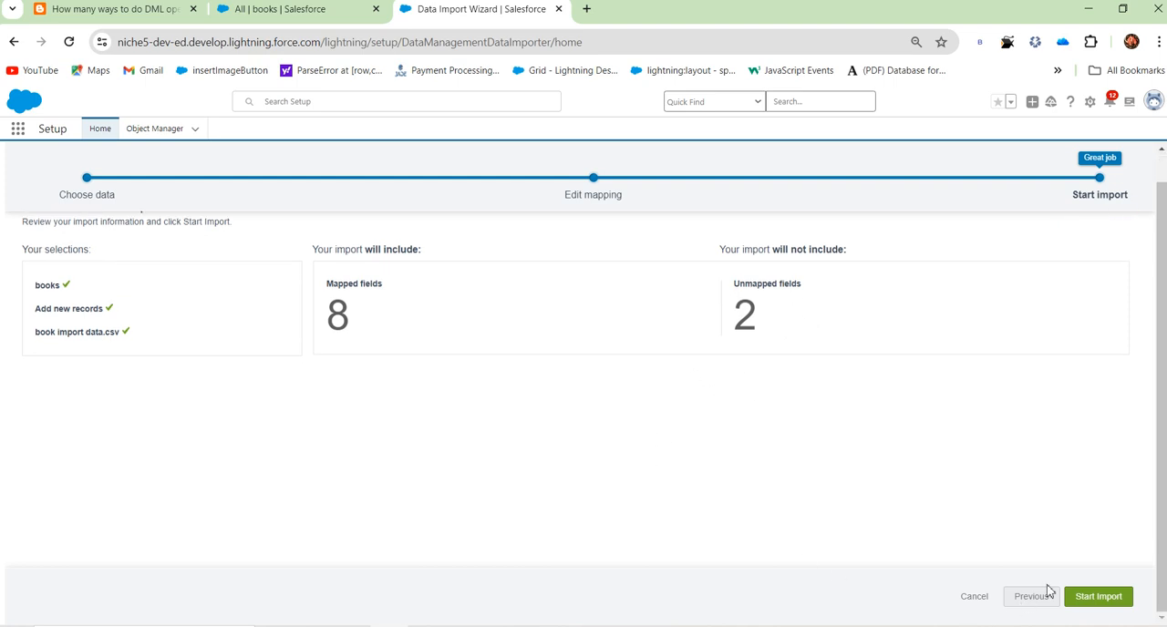
pyautogui.click(1092, 599)
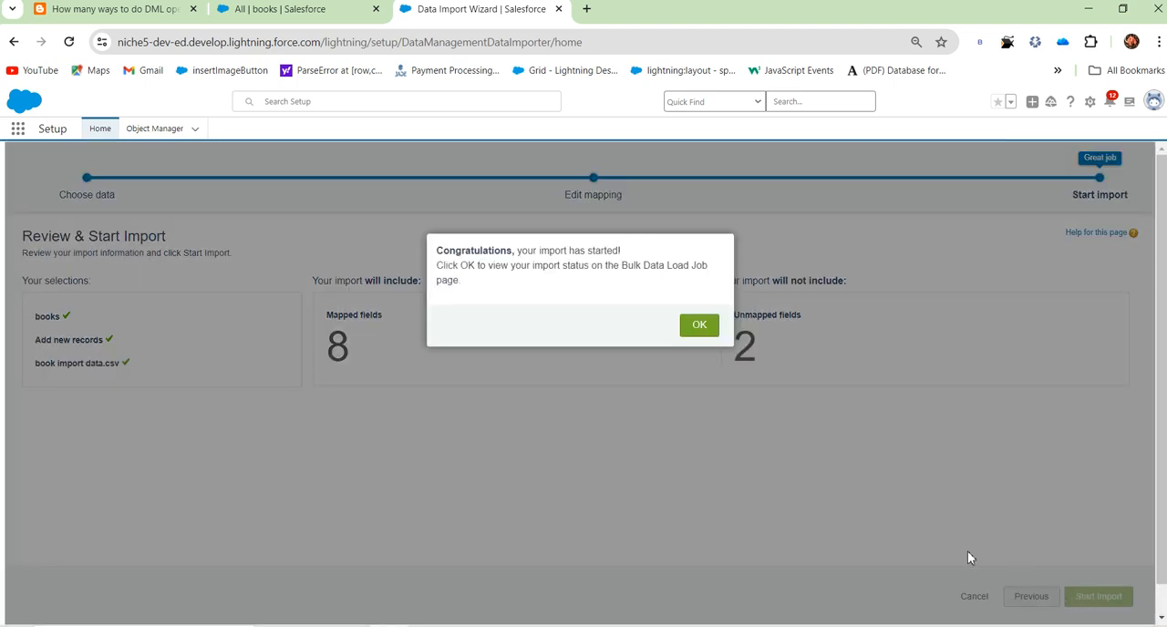
pyautogui.click(700, 326)
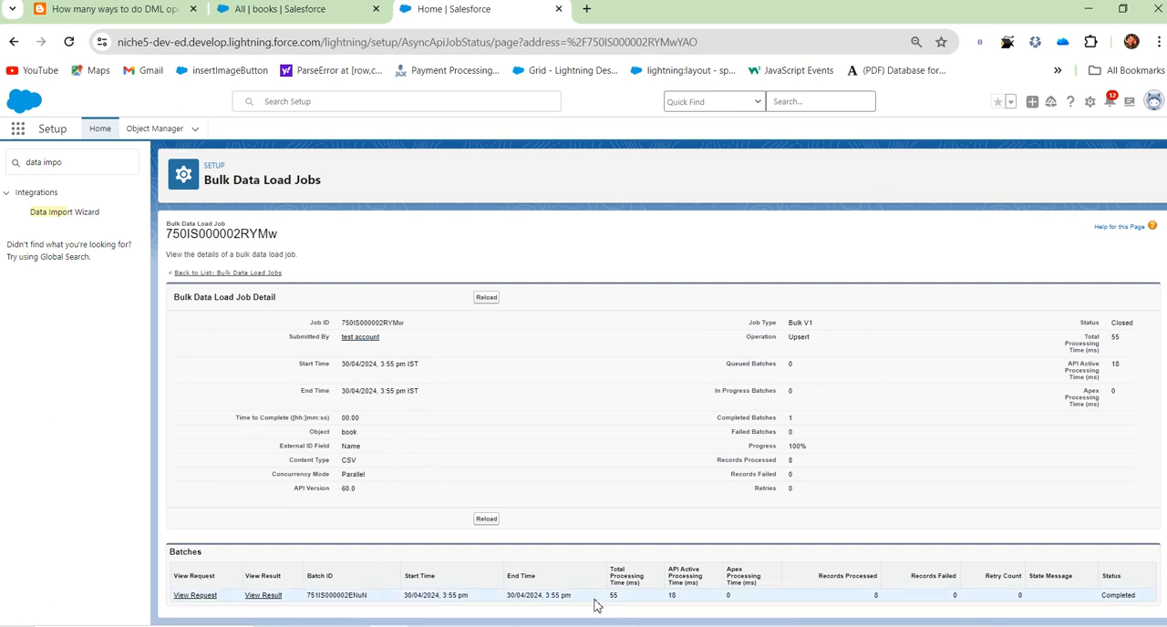
# Step: Refresh the All books list and compare its records with the book import data file in Excel
pyautogui.click(263, 9)
pyautogui.click(71, 41)
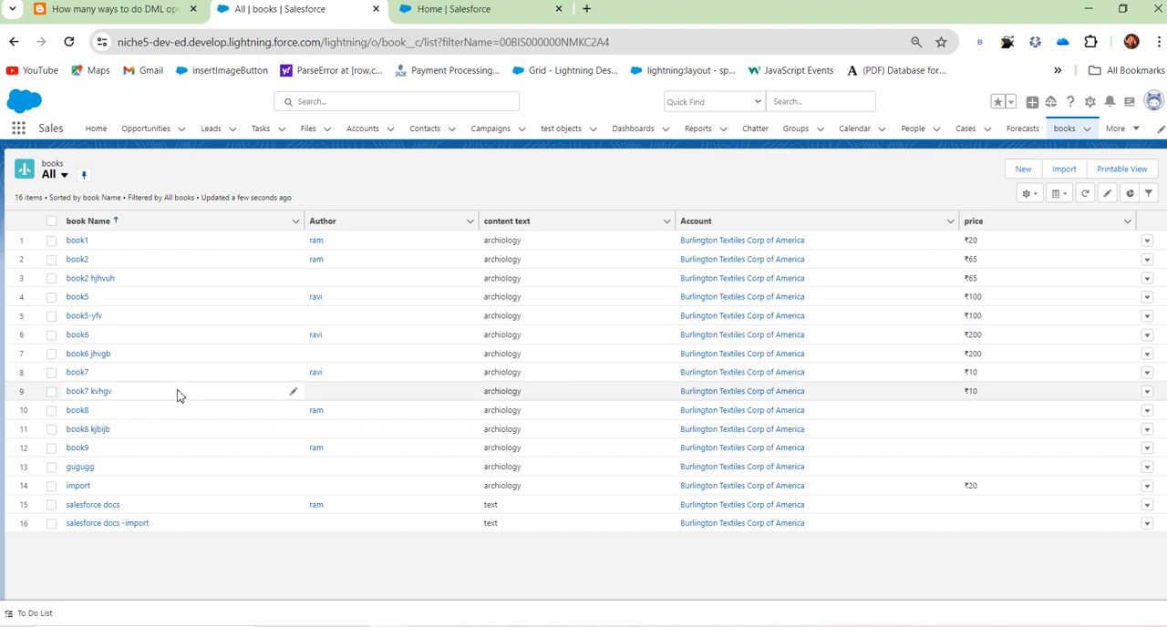
pyautogui.click(68, 41)
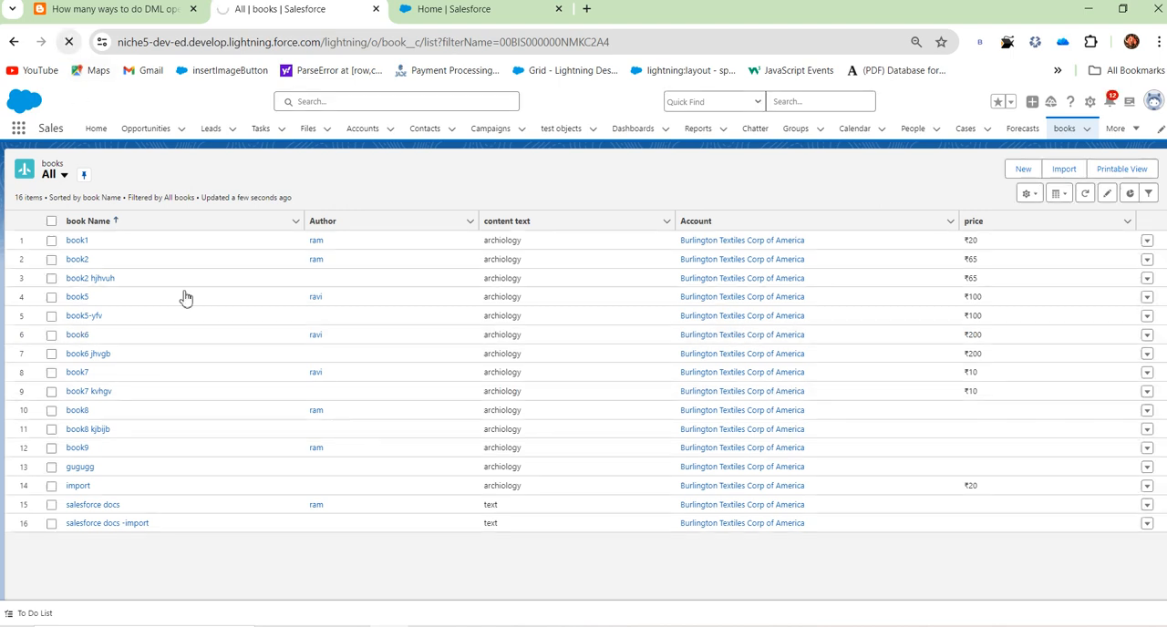
pyautogui.hotkey('alt', 'Tab')
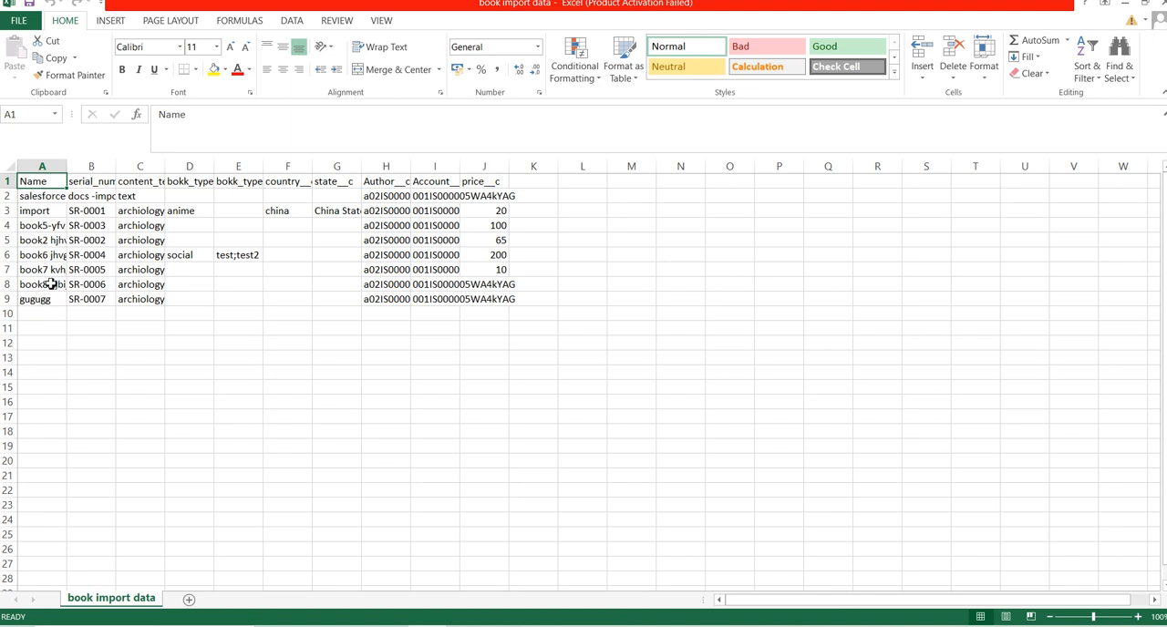
pyautogui.click(1126, 4)
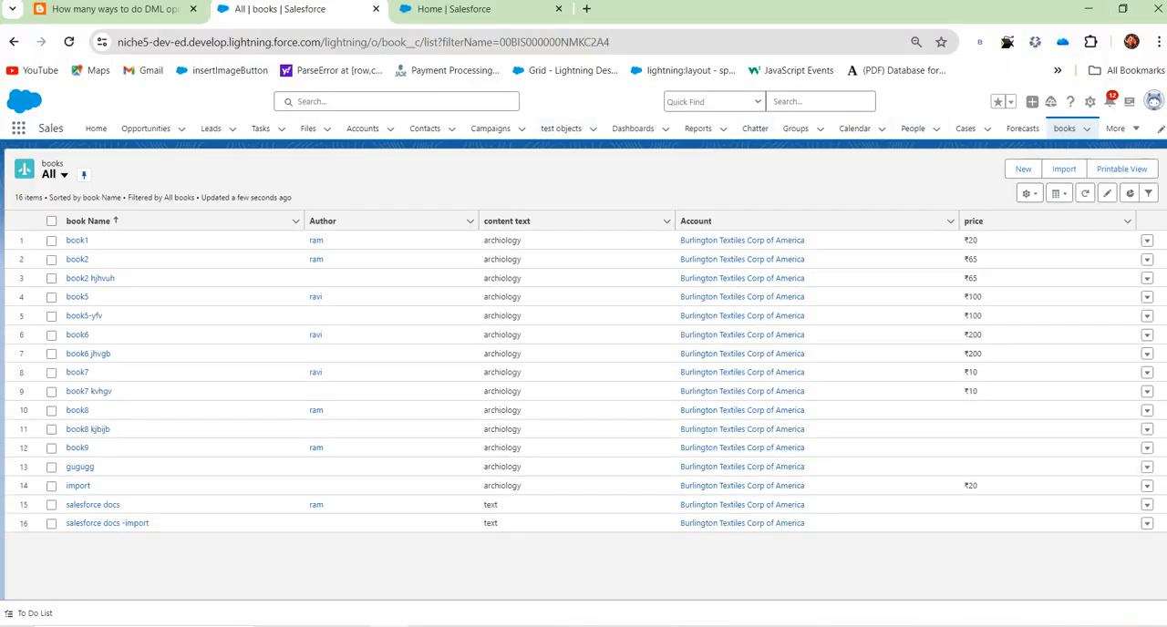
pyautogui.click(69, 42)
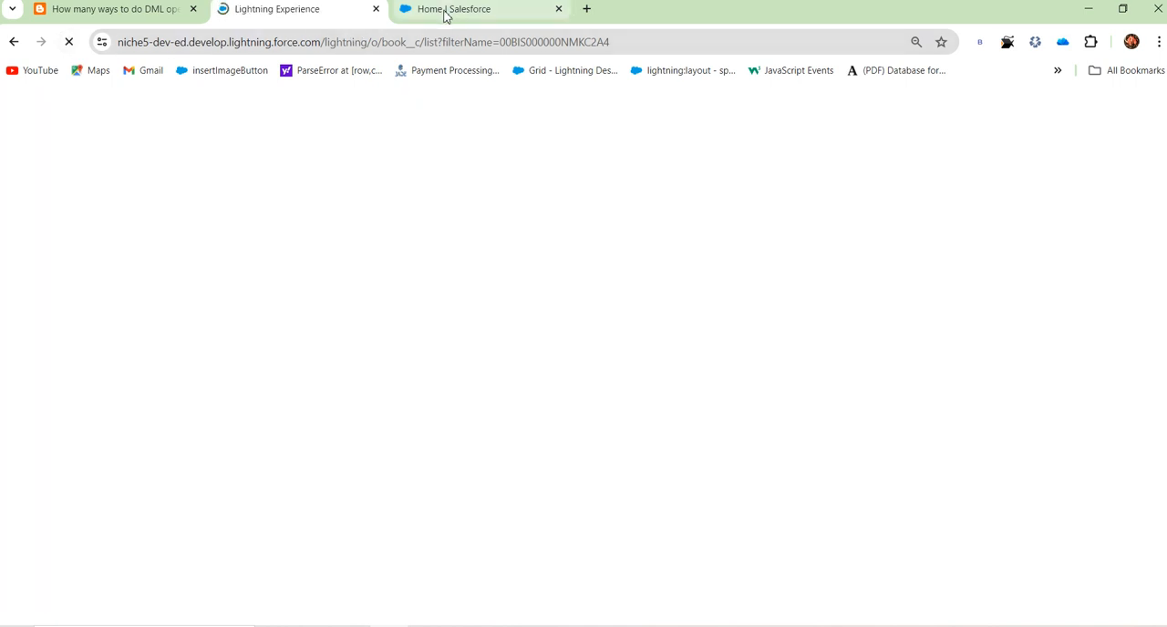
# Step: Check the import's bulk data load job details, then return to the All books list and reload it
pyautogui.click(448, 11)
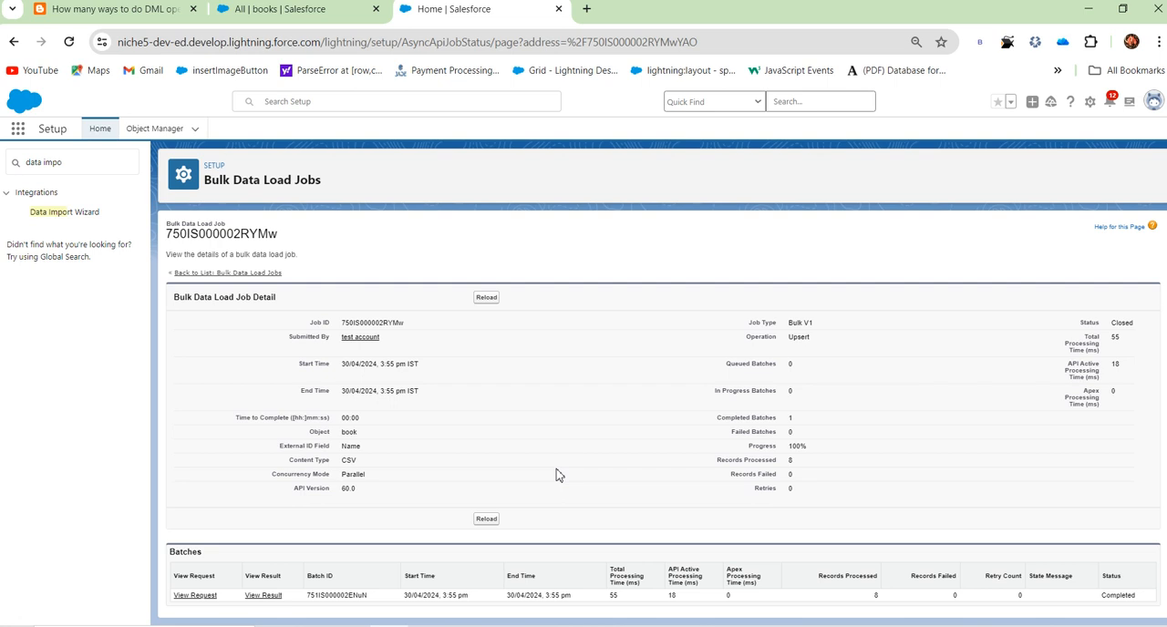
pyautogui.click(318, 20)
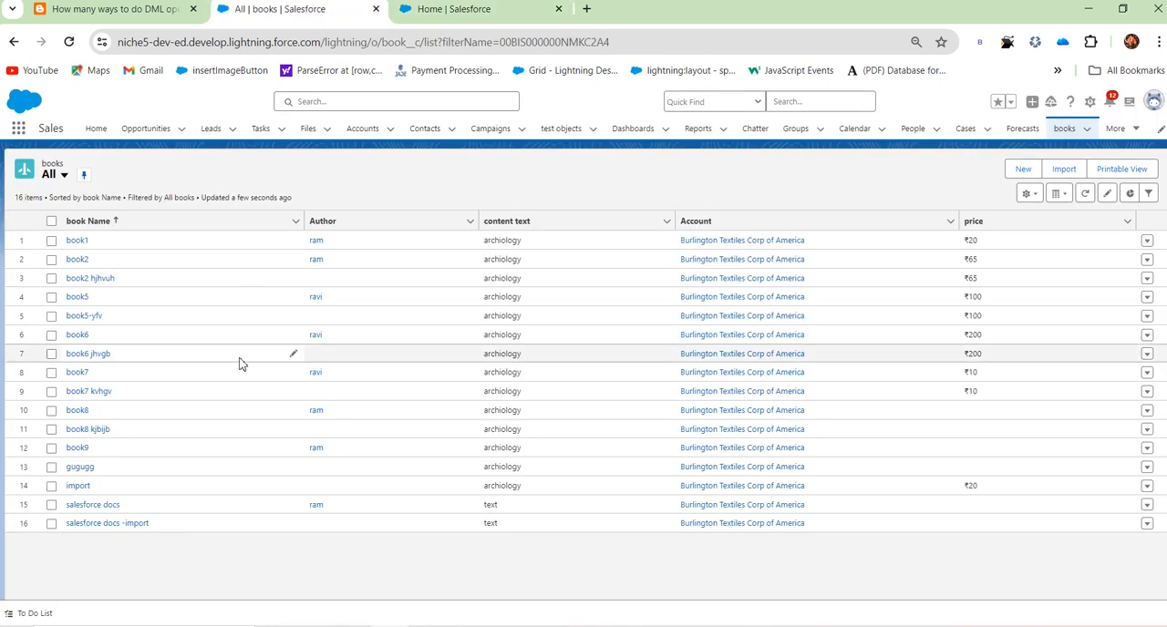
pyautogui.click(70, 44)
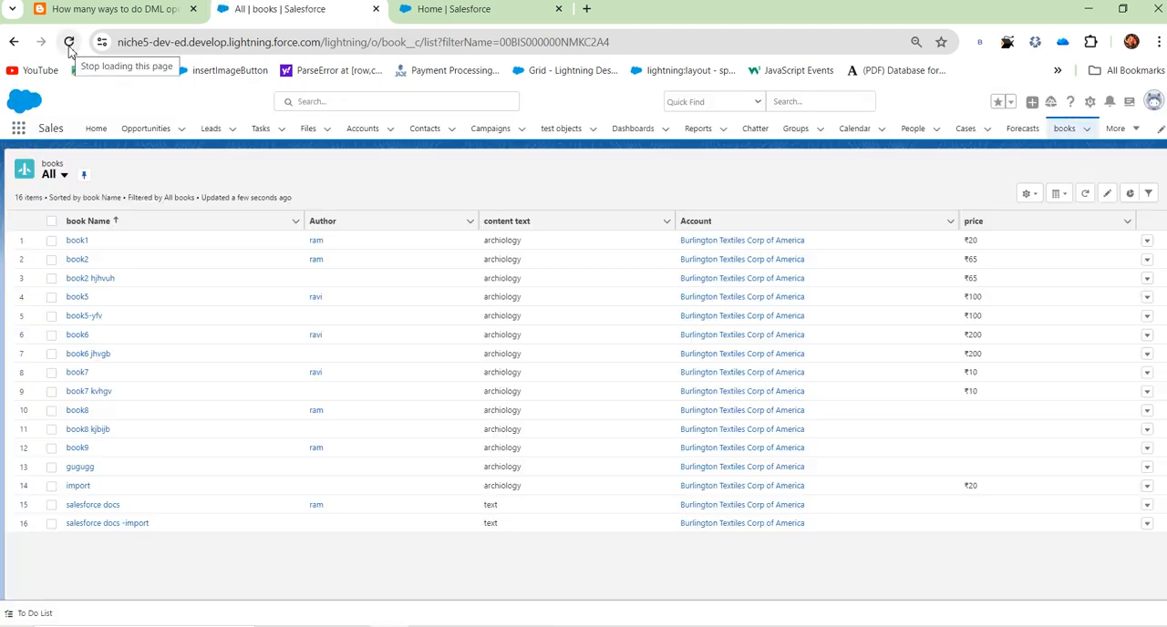
# Step: Switch to the blog post on DML operations and read the Data Export section, highlighting its points on export support, scheduling and multiple objects
pyautogui.click(462, 9)
pyautogui.click(110, 9)
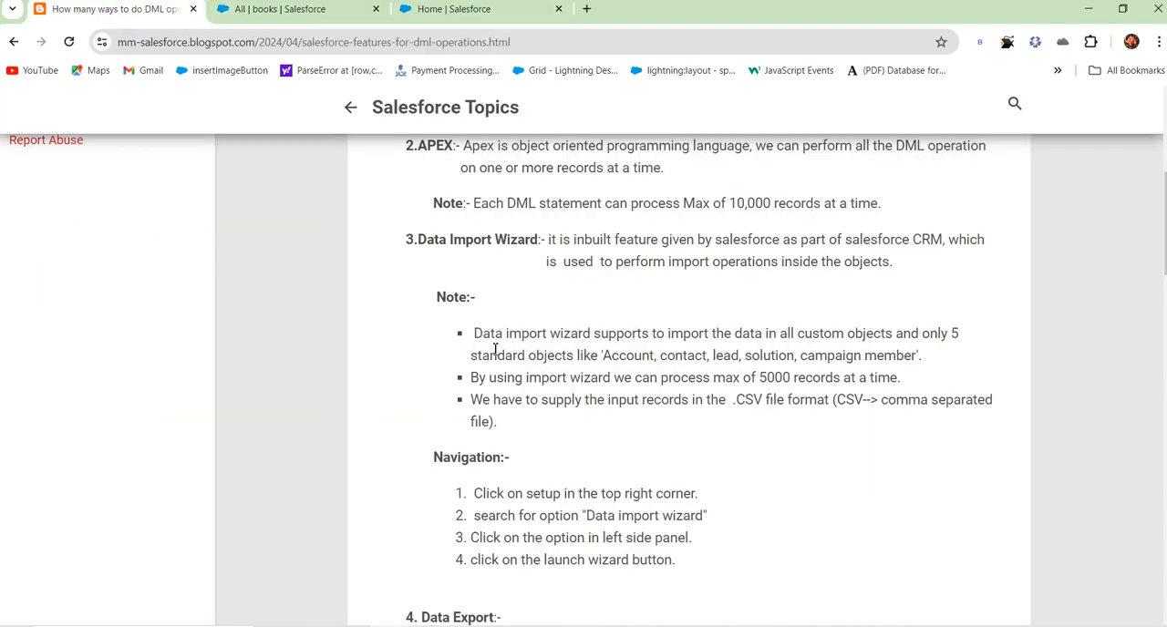
pyautogui.scroll(-5, 532, 322)
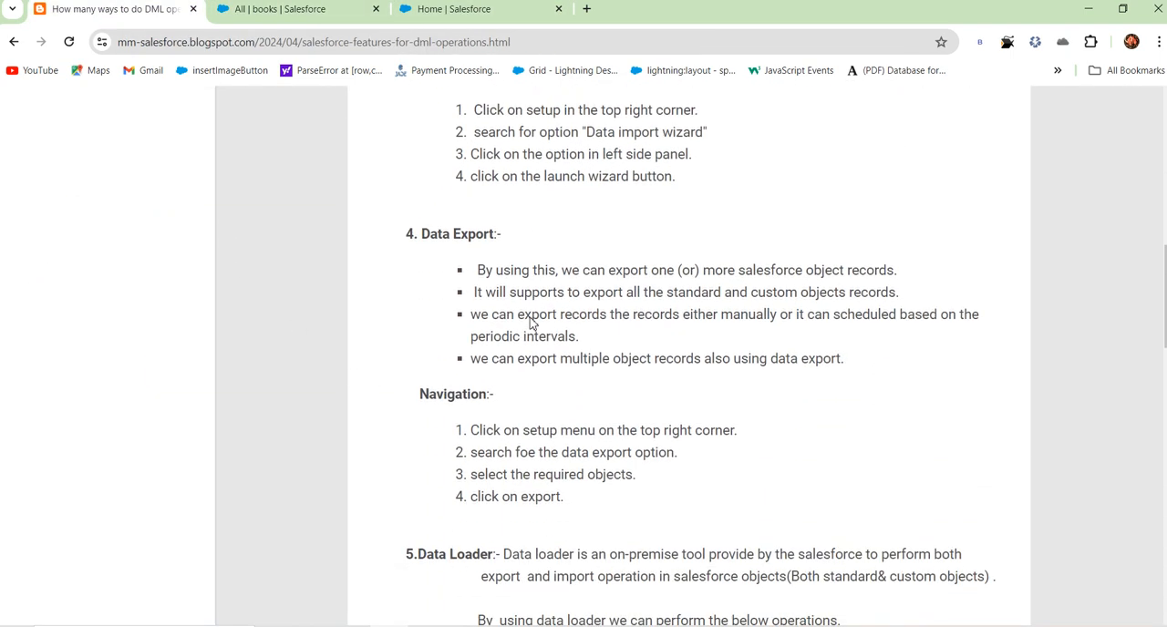
pyautogui.moveTo(476, 270); pyautogui.dragTo(643, 356)
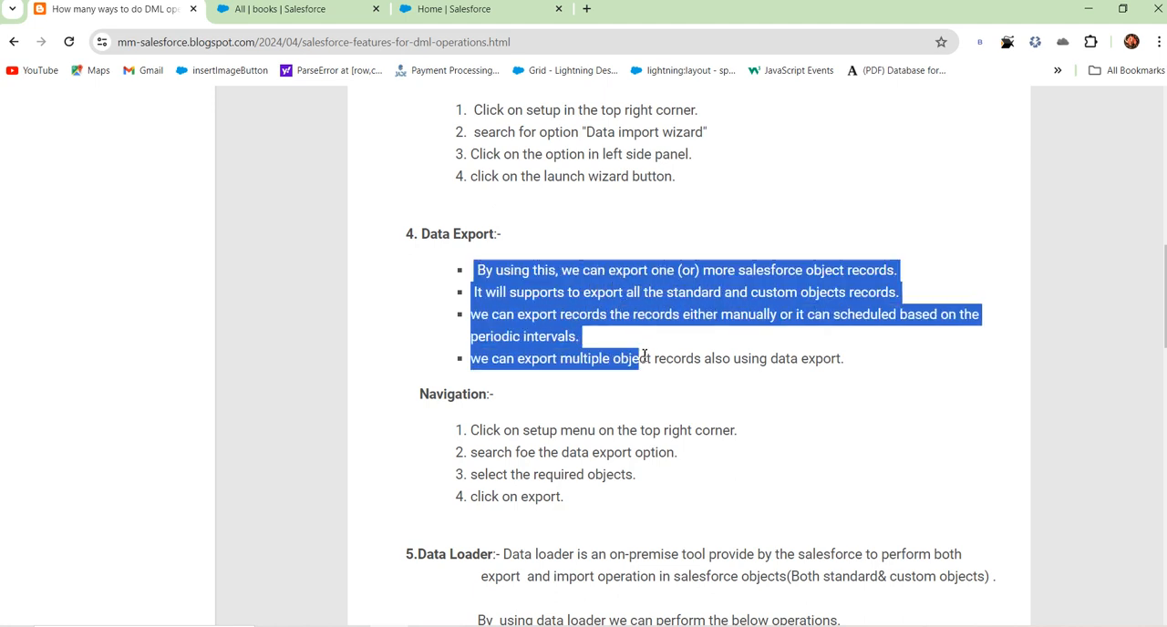
pyautogui.click(547, 390)
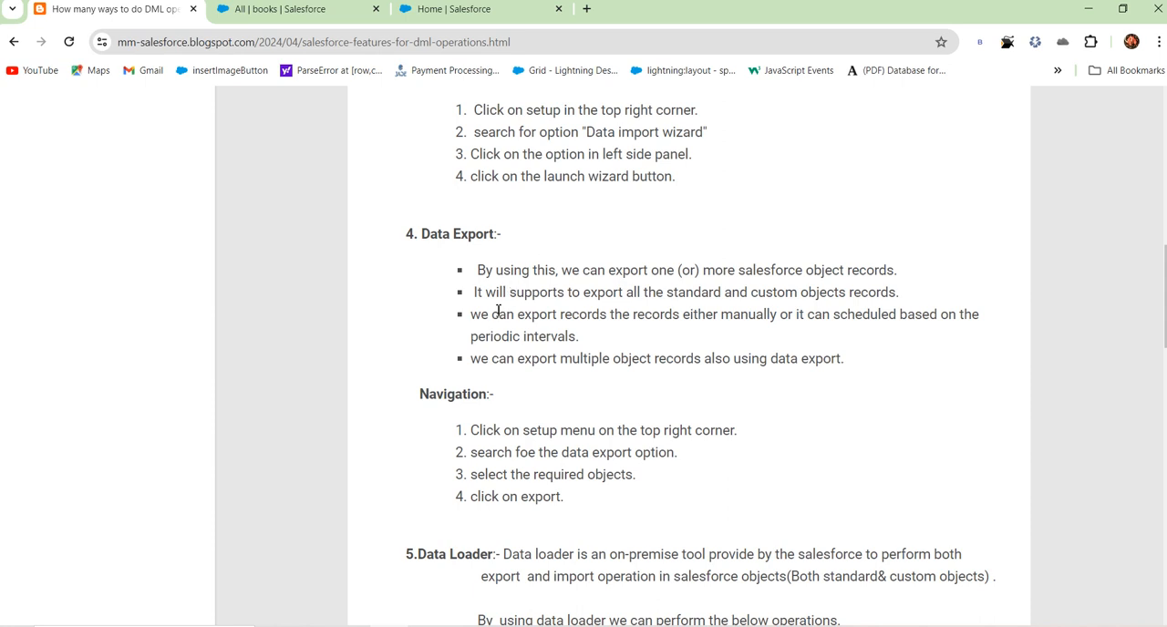
pyautogui.moveTo(462, 297); pyautogui.dragTo(927, 296)
pyautogui.click(575, 368)
pyautogui.moveTo(548, 319); pyautogui.dragTo(960, 317)
pyautogui.click(649, 402)
pyautogui.moveTo(492, 361); pyautogui.dragTo(818, 380)
pyautogui.click(746, 401)
# Step: Open Salesforce Setup from the books list, find the Data Export page by searching for "data", and reload that page
pyautogui.click(333, 14)
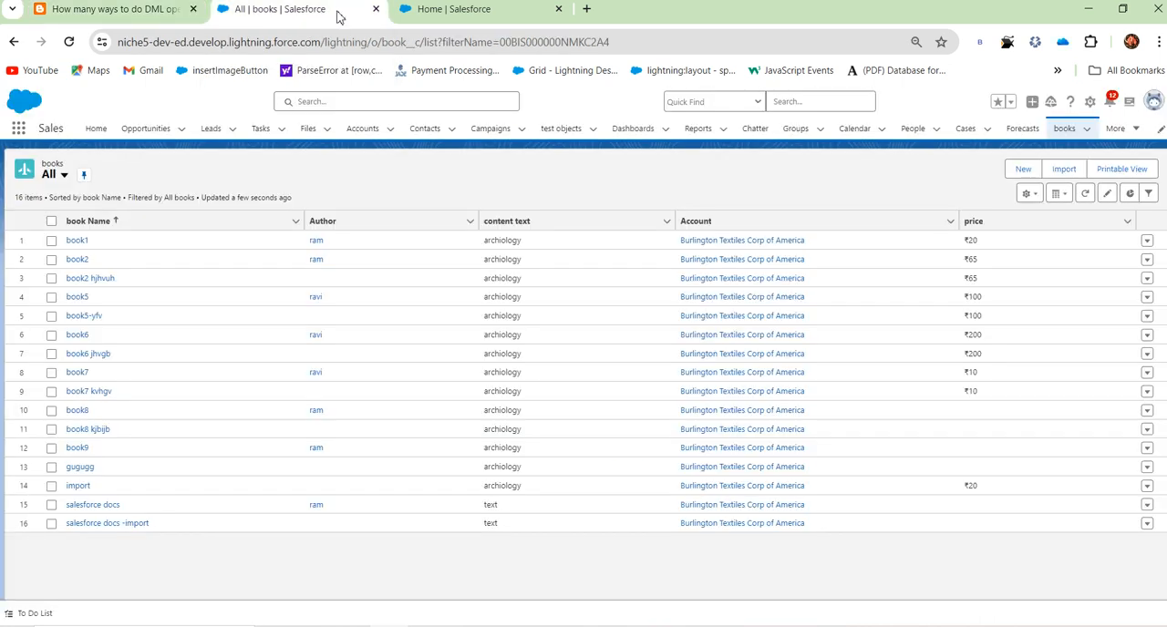
pyautogui.click(1090, 101)
pyautogui.click(1058, 152)
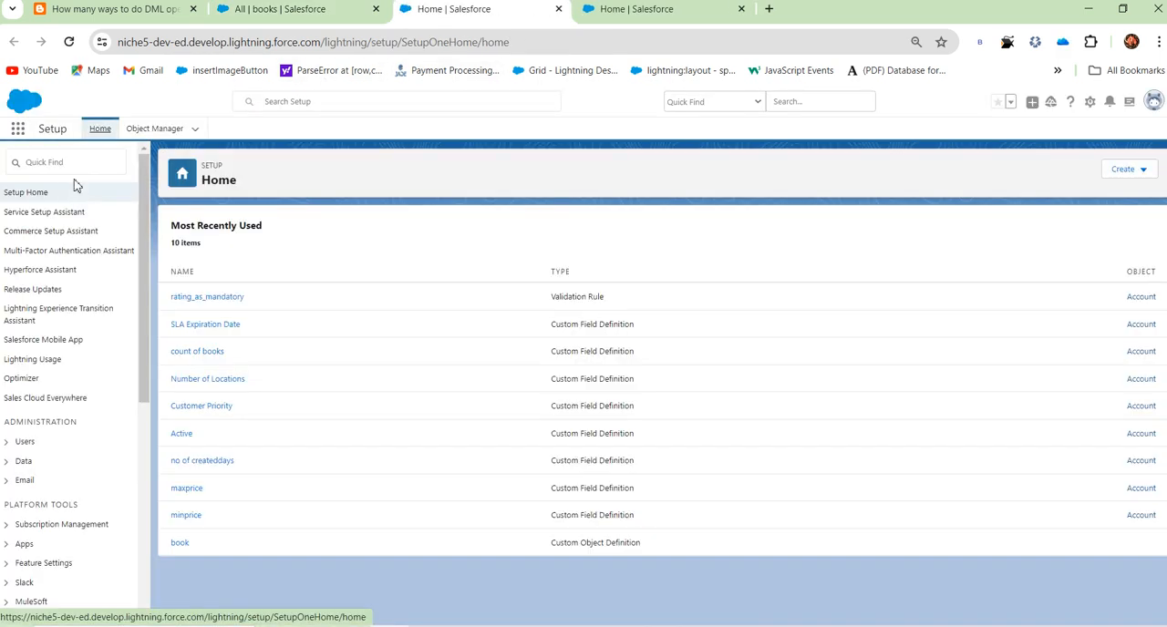
pyautogui.click(81, 165)
pyautogui.write('dat')
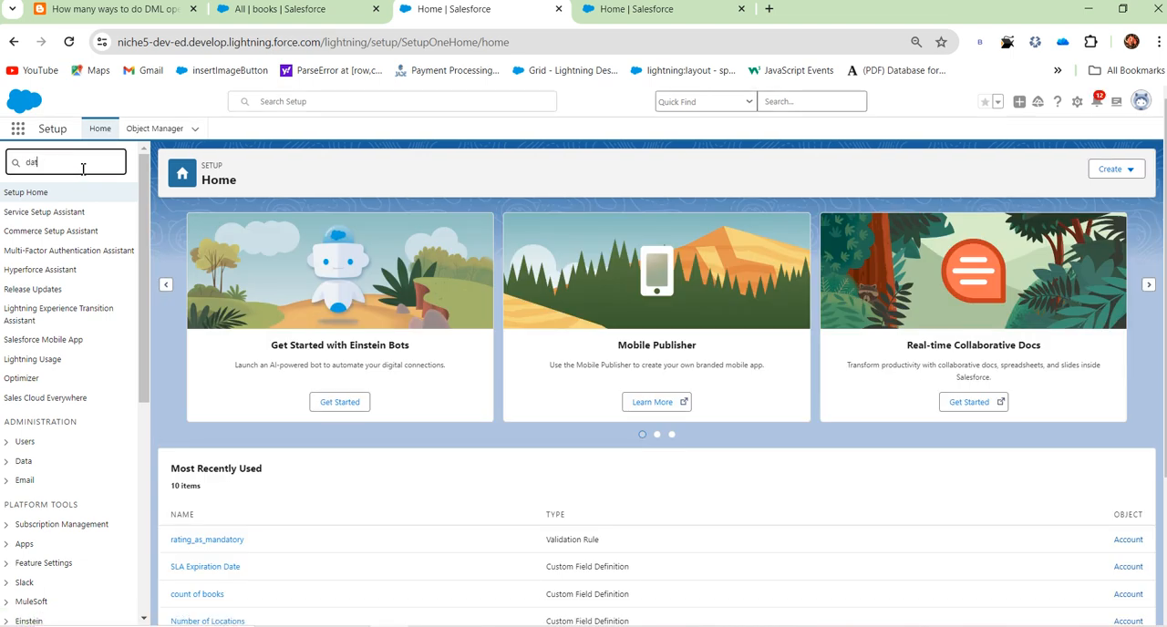
pyautogui.write('a')
pyautogui.click(65, 259)
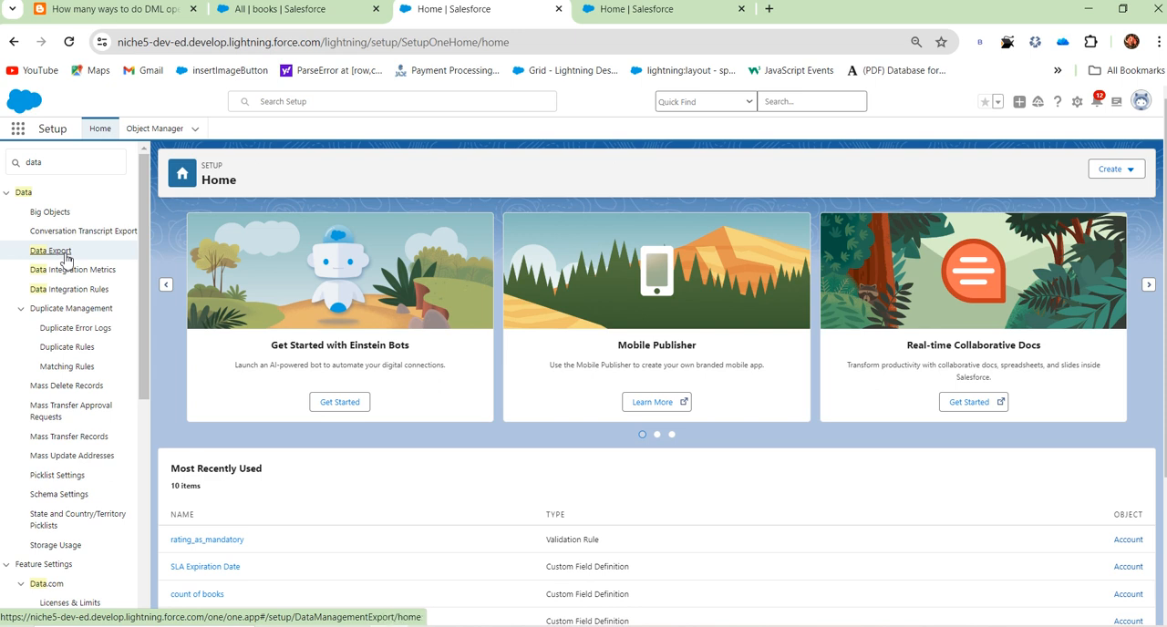
pyautogui.click(65, 259)
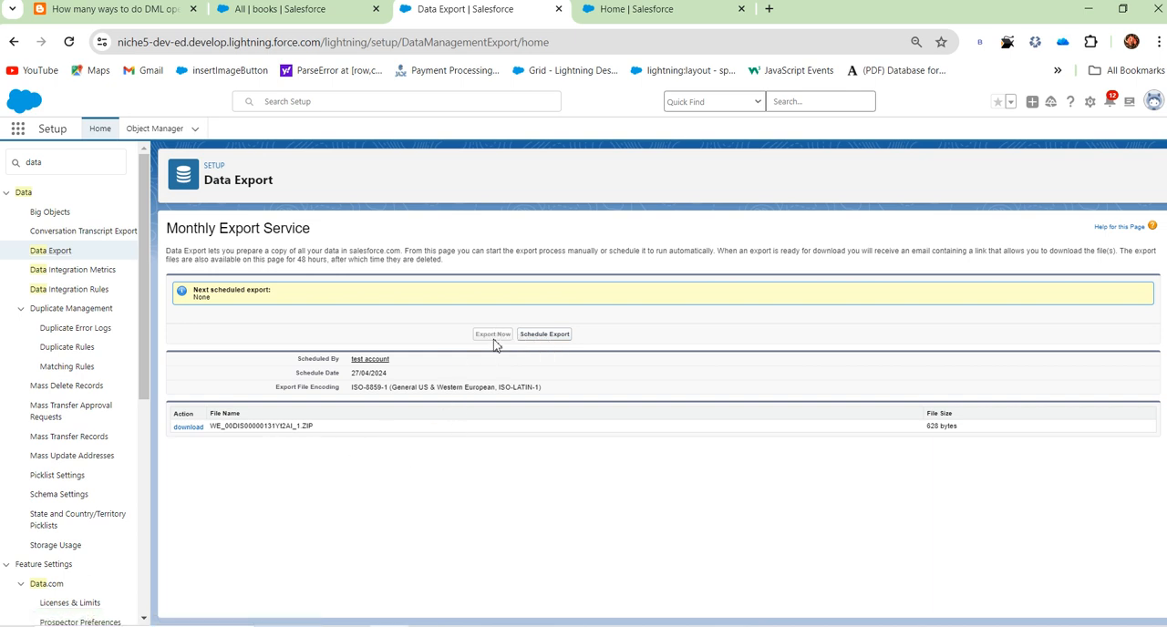
pyautogui.click(69, 41)
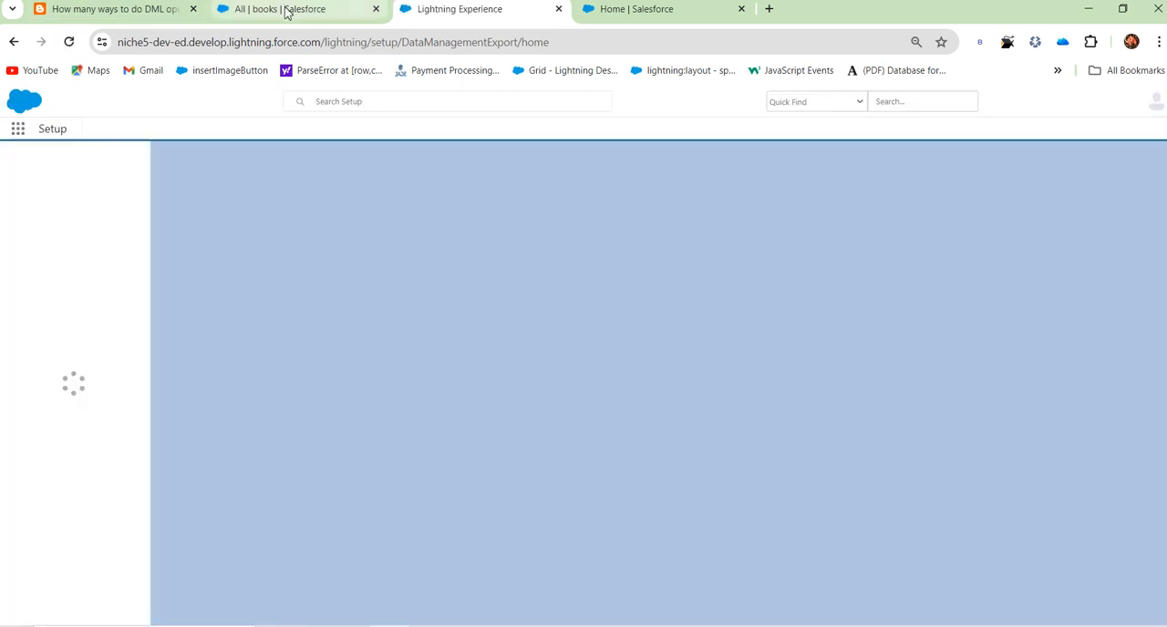
# Step: Return to the import's bulk data load job and open the list of all bulk data load jobs
pyautogui.click(286, 11)
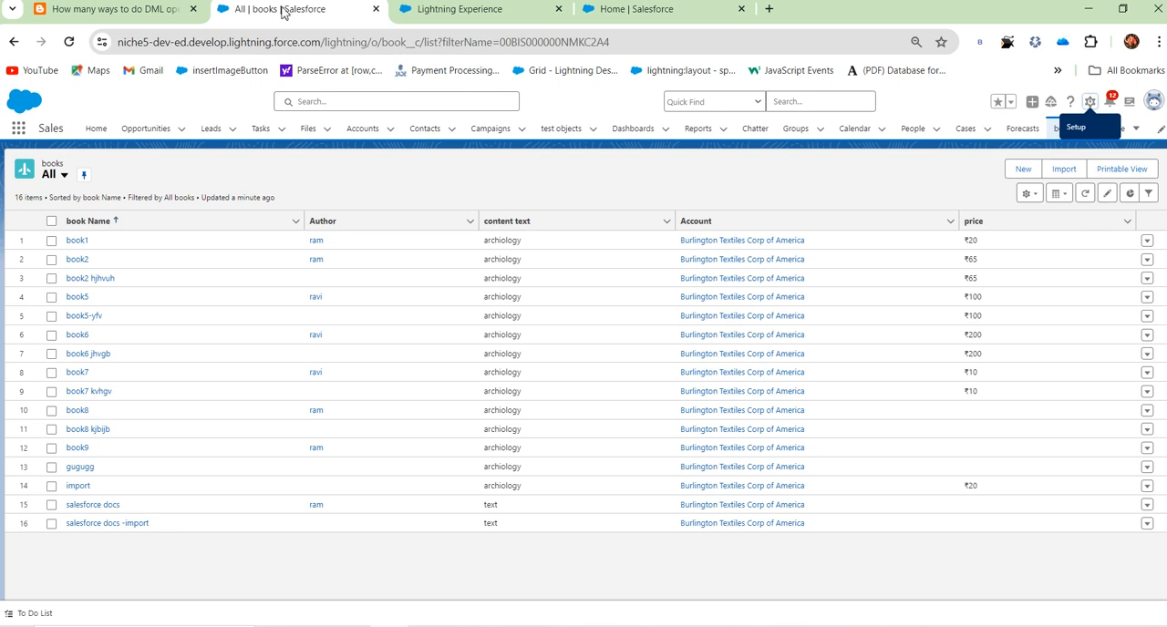
pyautogui.click(671, 9)
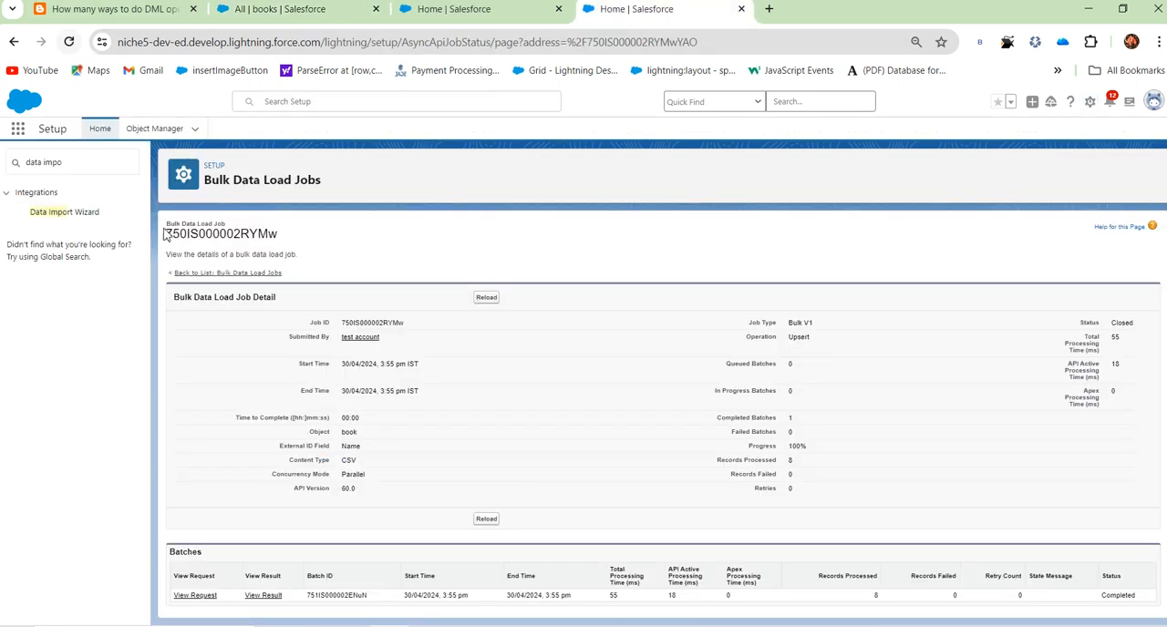
pyautogui.click(234, 273)
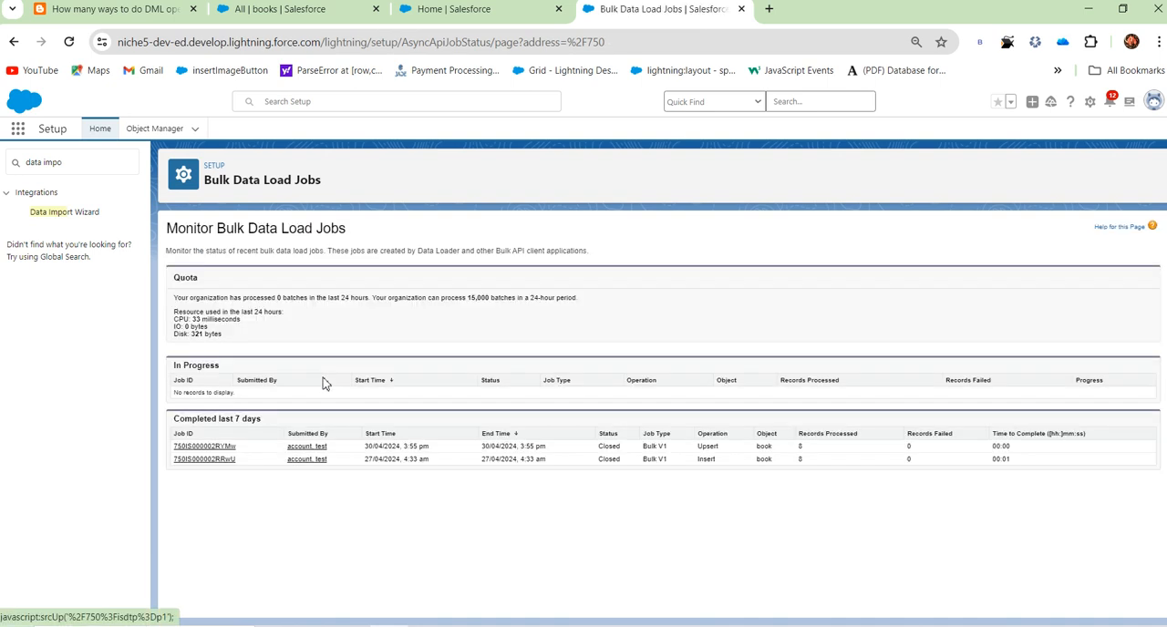
# Step: Return to the Data Export page, read the export service description, reload the page and open the form for scheduling an export
pyautogui.click(484, 10)
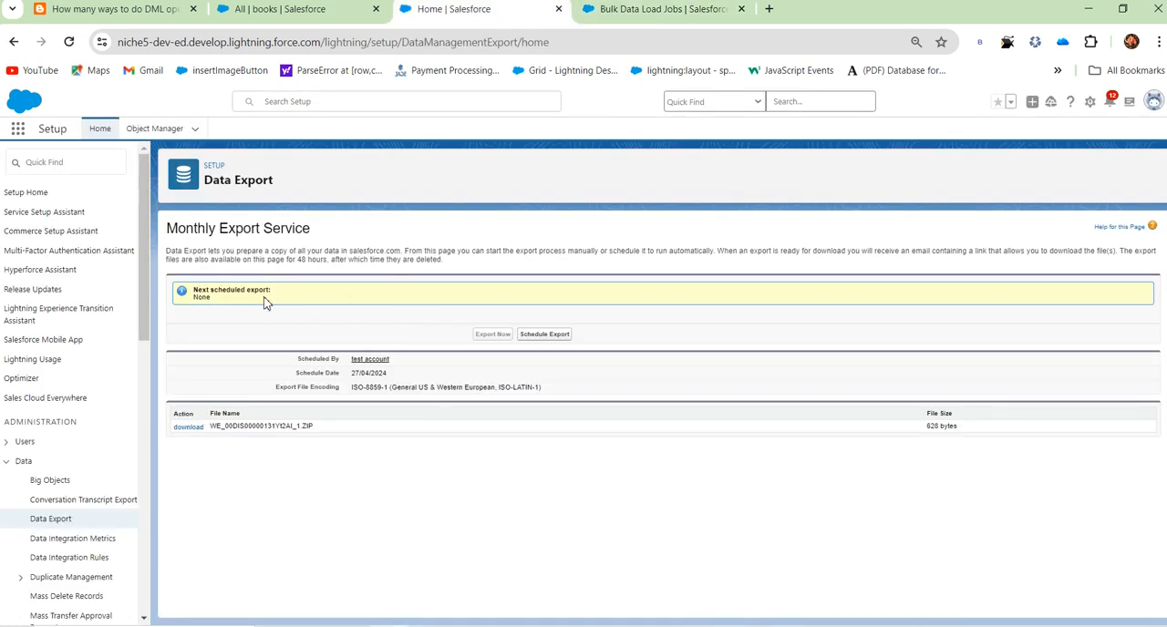
pyautogui.moveTo(201, 253); pyautogui.dragTo(684, 252)
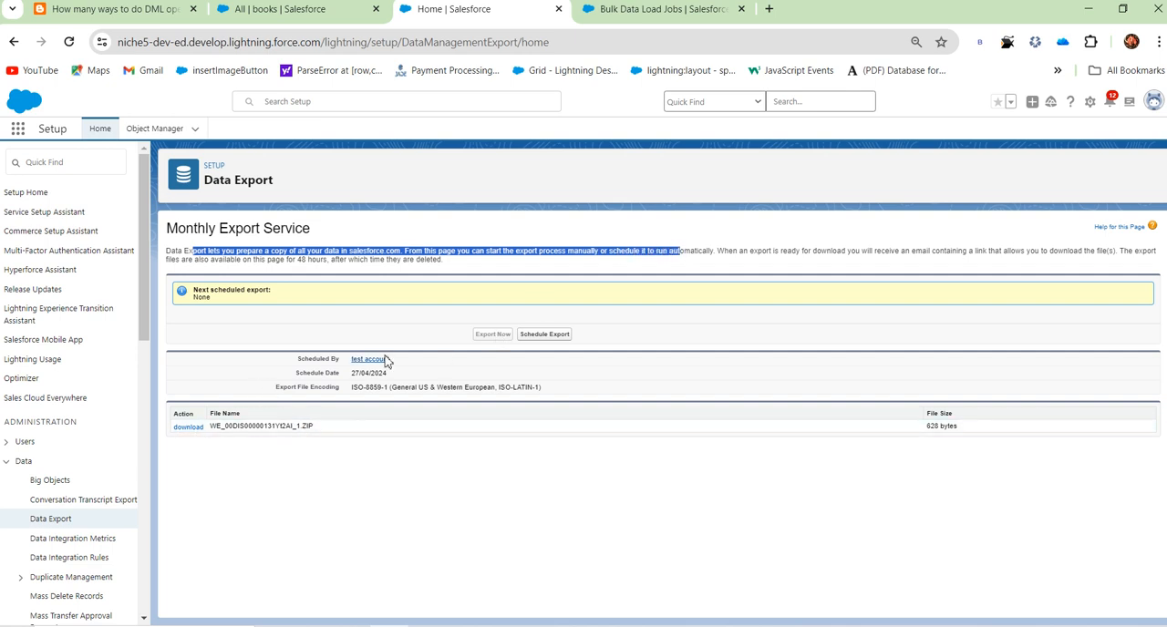
pyautogui.click(55, 521)
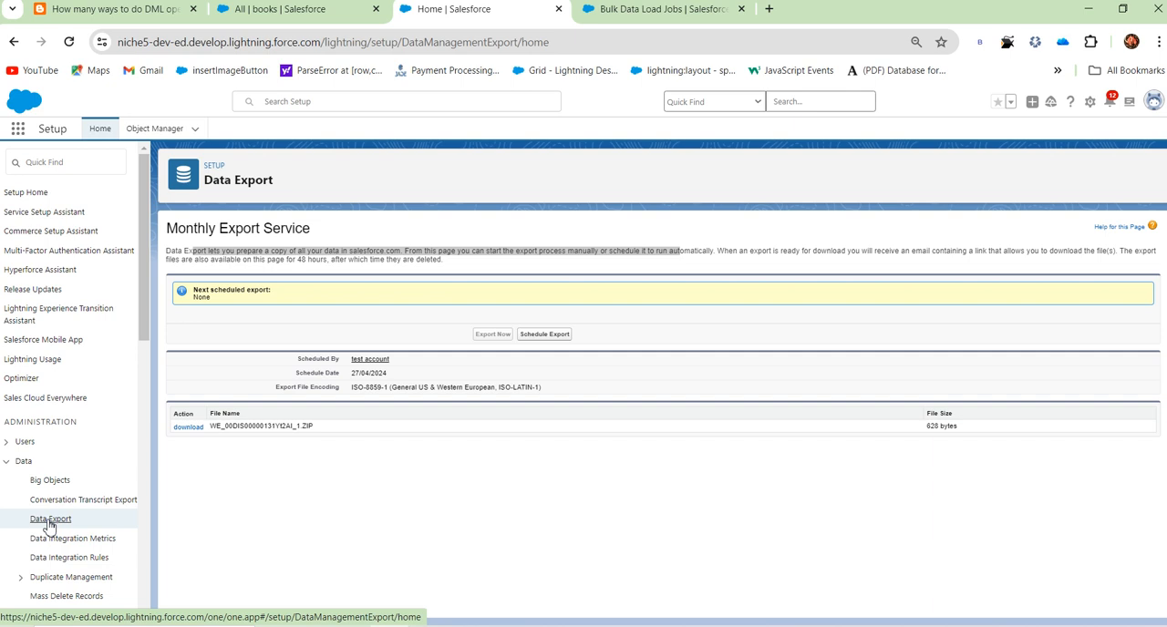
pyautogui.click(73, 45)
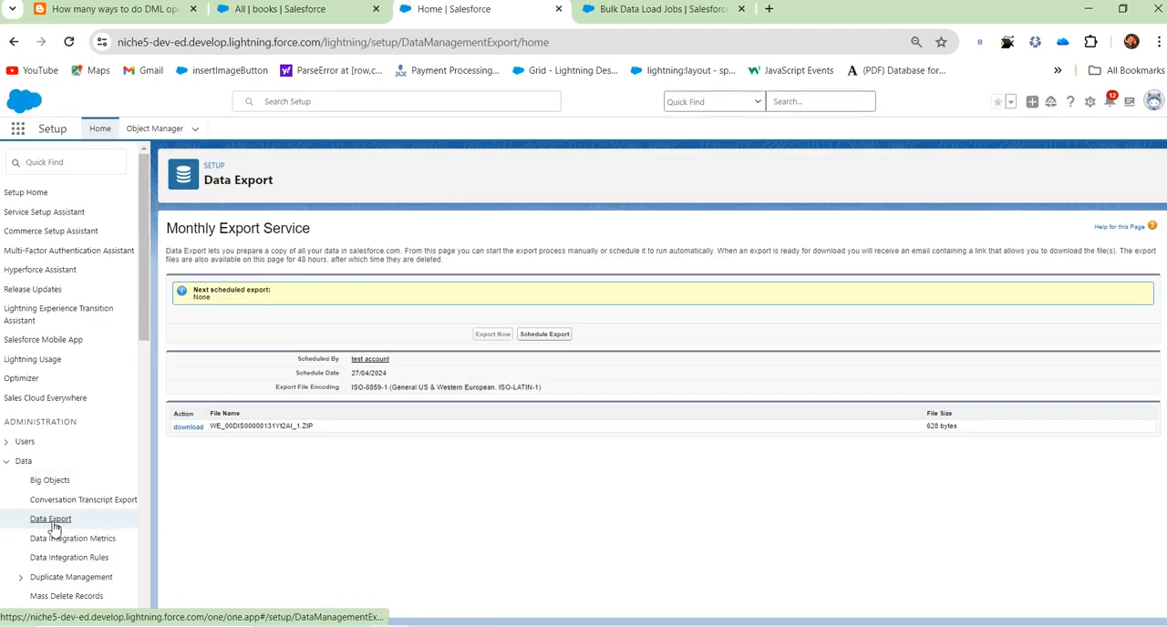
pyautogui.click(560, 338)
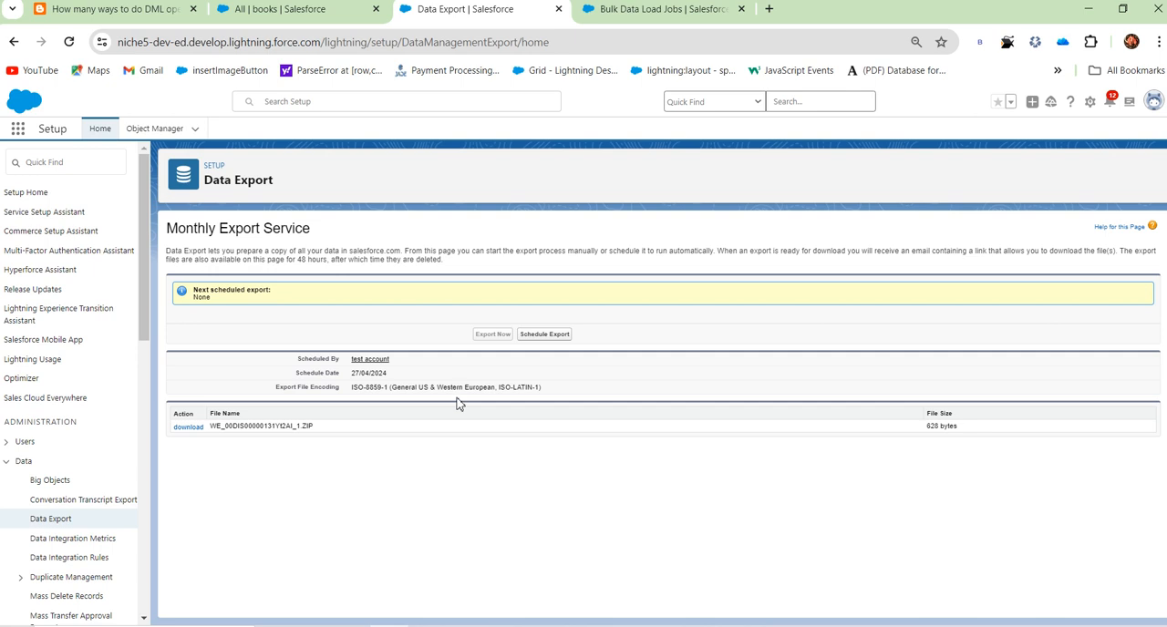
pyautogui.click(534, 334)
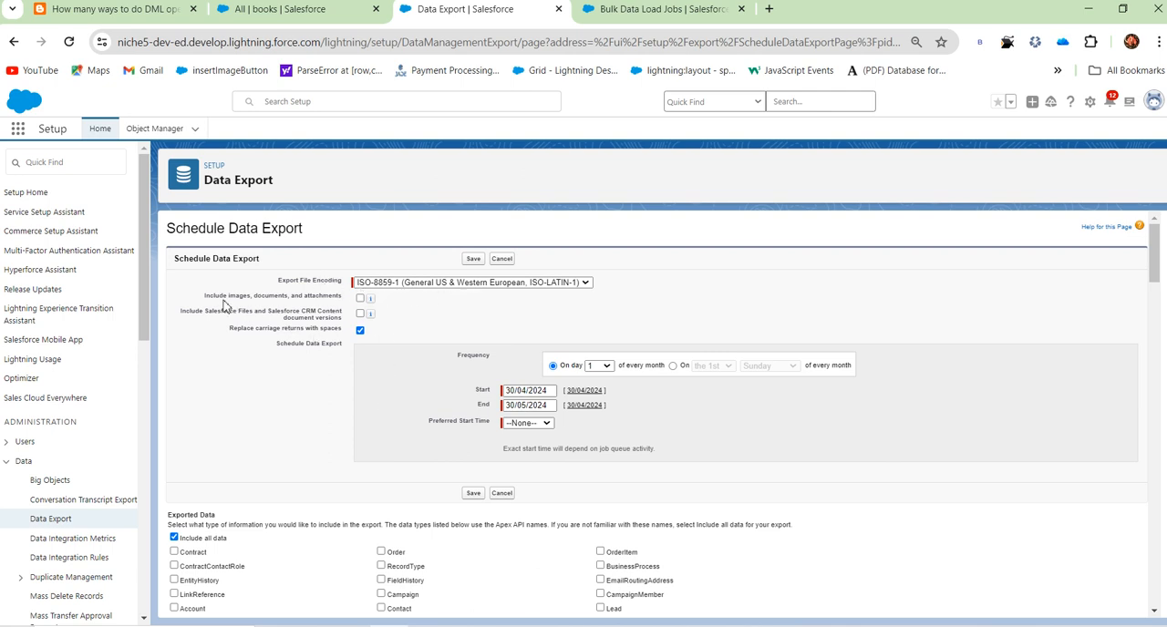
# Step: Examine the schedule form's options for including images, documents and attachments, and the available preferred start times
pyautogui.moveTo(216, 296); pyautogui.dragTo(366, 310)
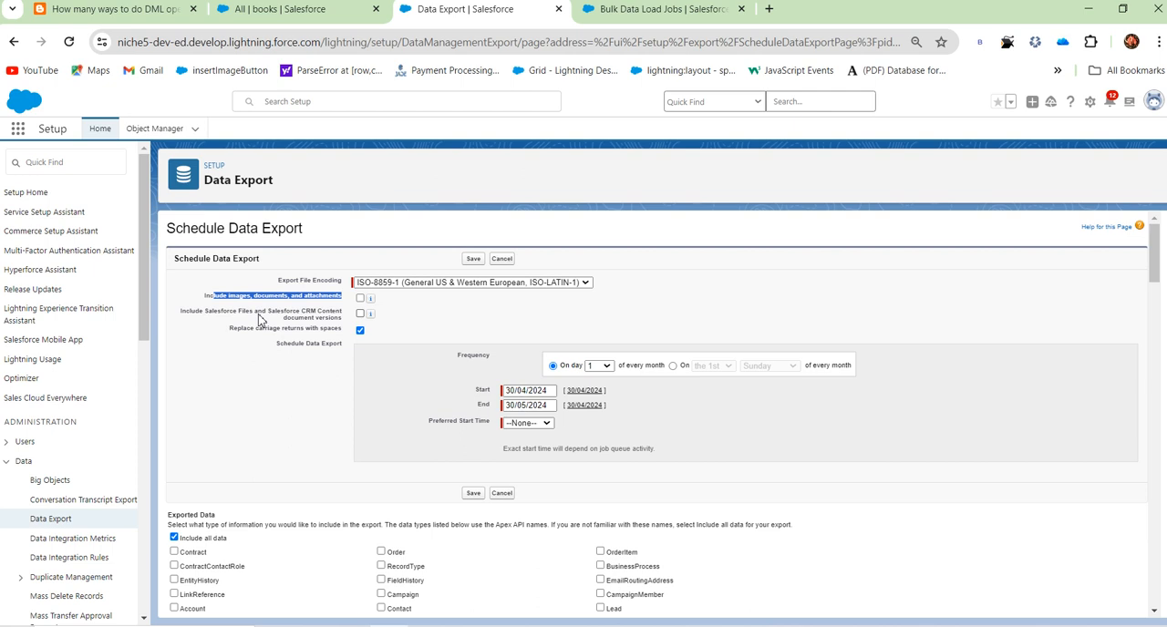
pyautogui.click(357, 327)
pyautogui.click(493, 330)
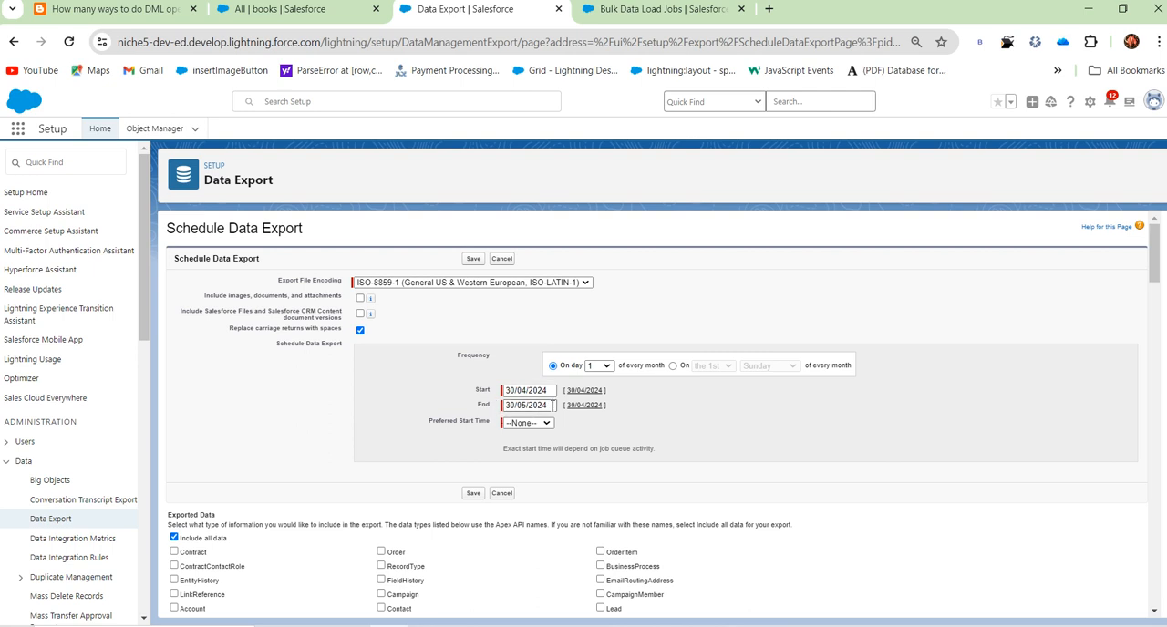
pyautogui.click(528, 423)
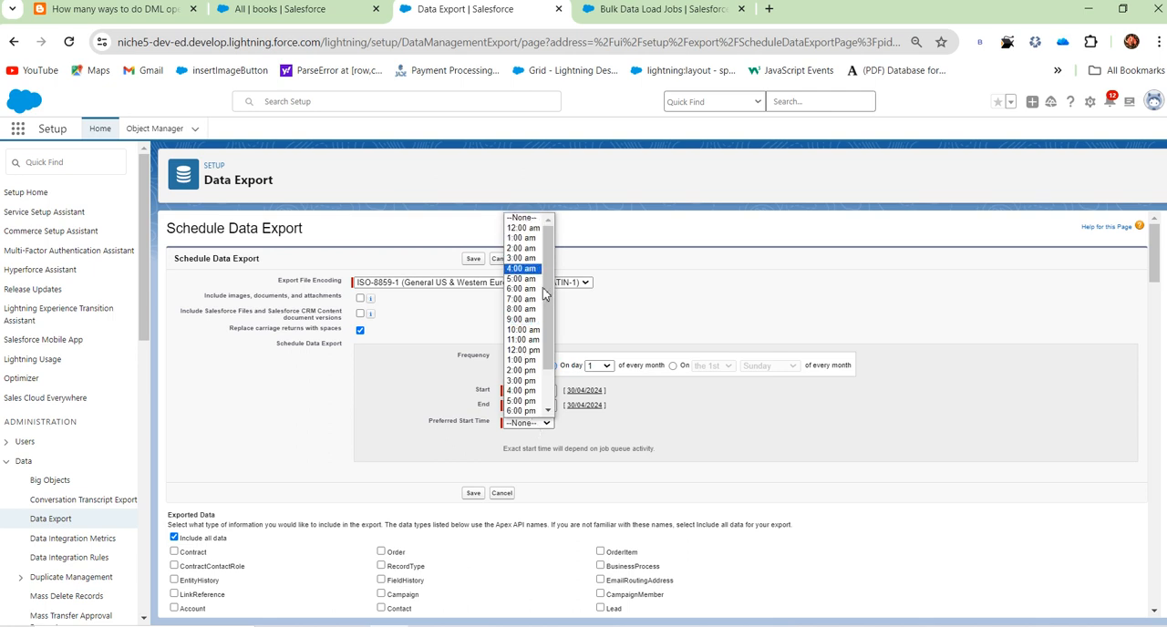
pyautogui.click(640, 411)
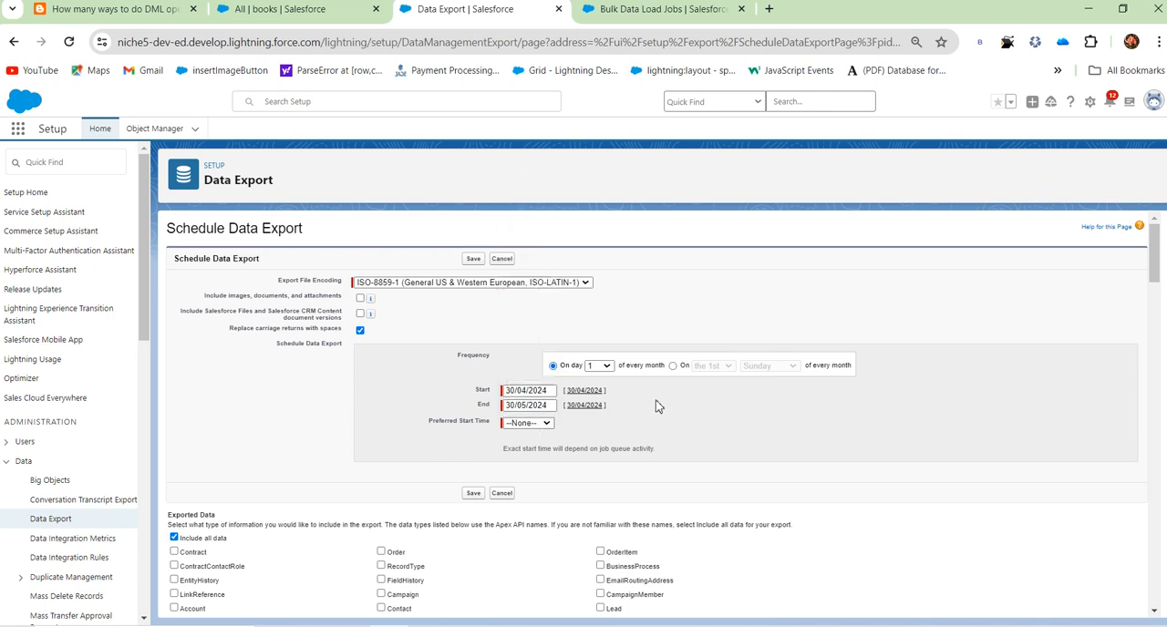
# Step: Look through the exportable standard and custom objects, exclude the all-data option and include the Lead object in the export
pyautogui.scroll(-3, 401, 449)
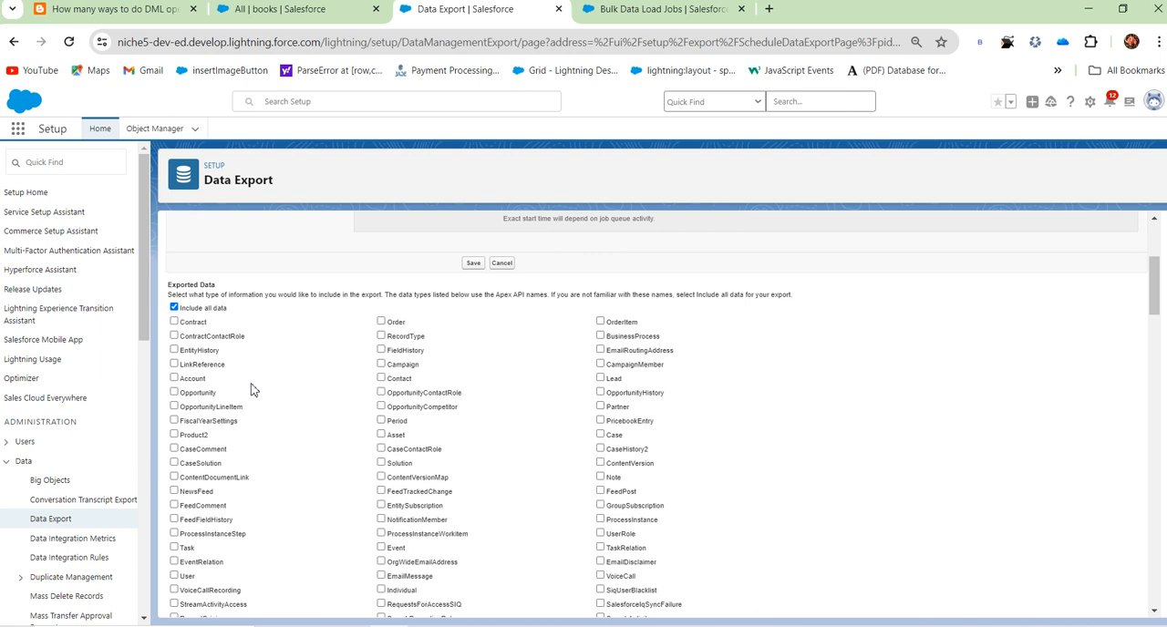
pyautogui.scroll(-3, 253, 388)
pyautogui.scroll(3, 252, 388)
pyautogui.scroll(-6, 390, 478)
pyautogui.scroll(6, 419, 553)
pyautogui.scroll(-15, 422, 558)
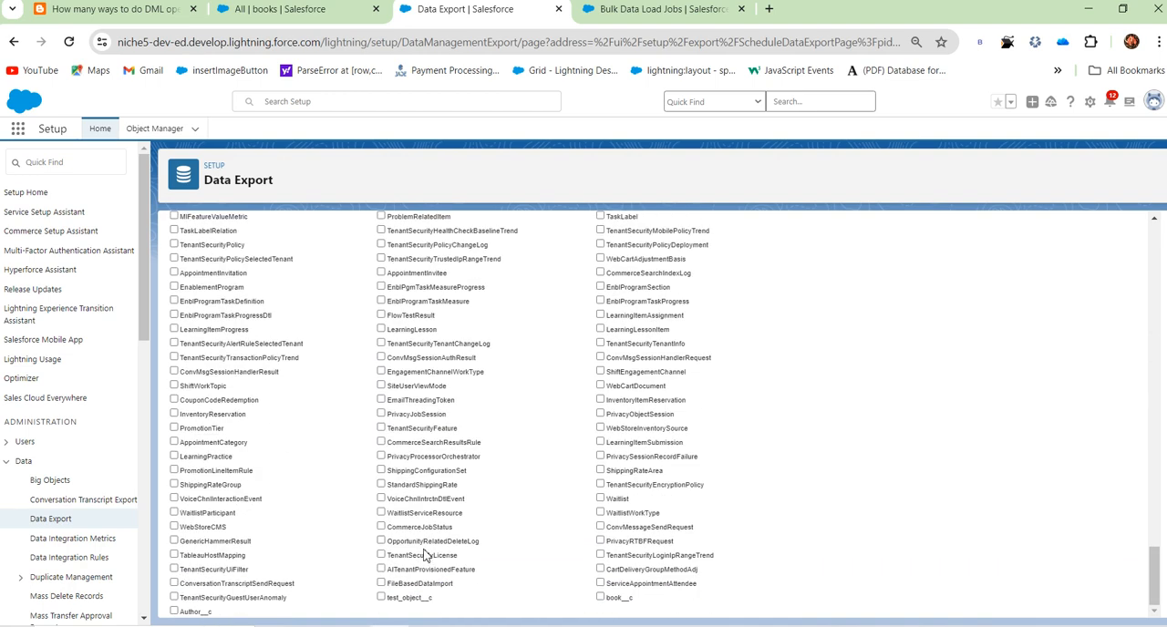
pyautogui.scroll(8, 533, 576)
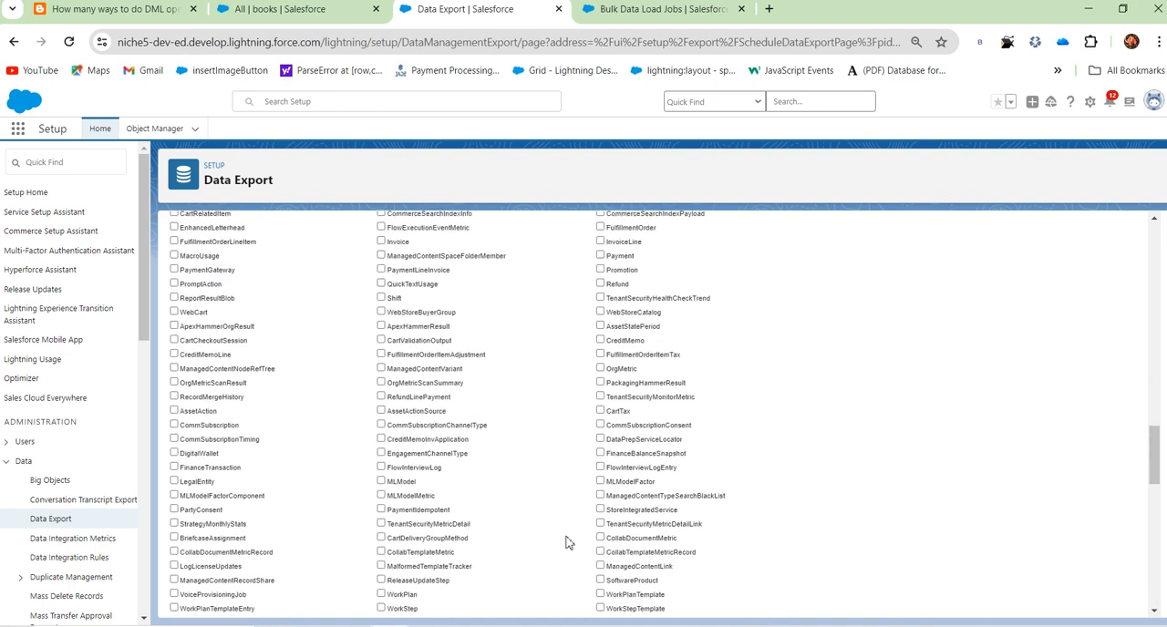
pyautogui.scroll(10, 576, 524)
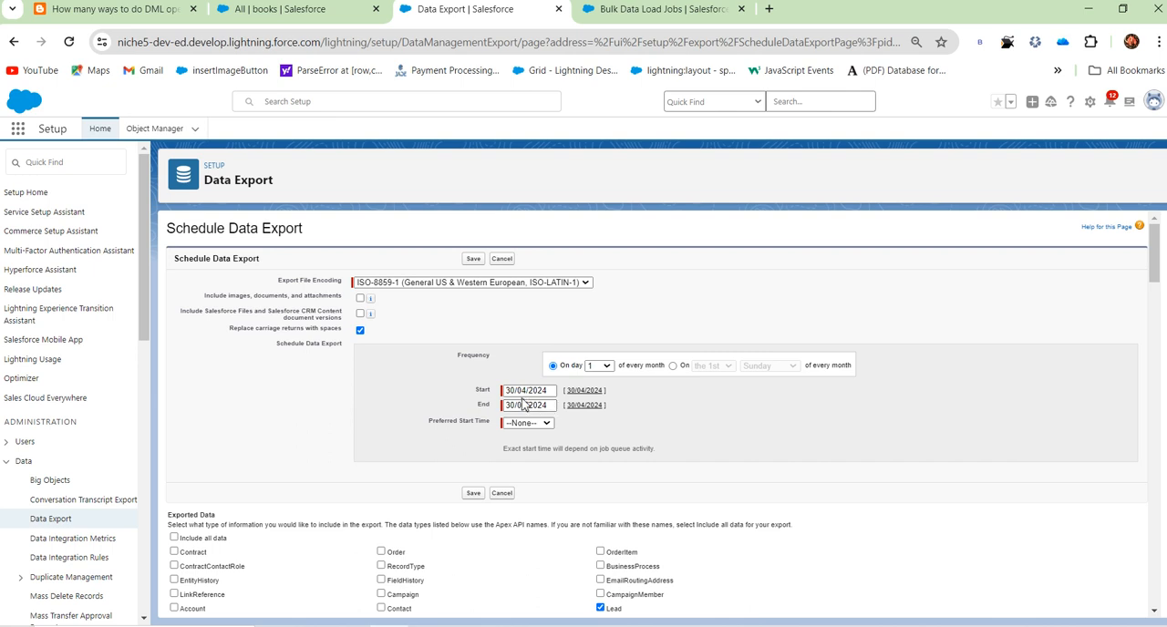
# Step: Set the export schedule's end date to 01/04/2025 and its preferred start time to 2:00 am
pyautogui.click(551, 392)
pyautogui.click(792, 378)
pyautogui.moveTo(508, 408); pyautogui.dragTo(577, 417)
pyautogui.click(586, 406)
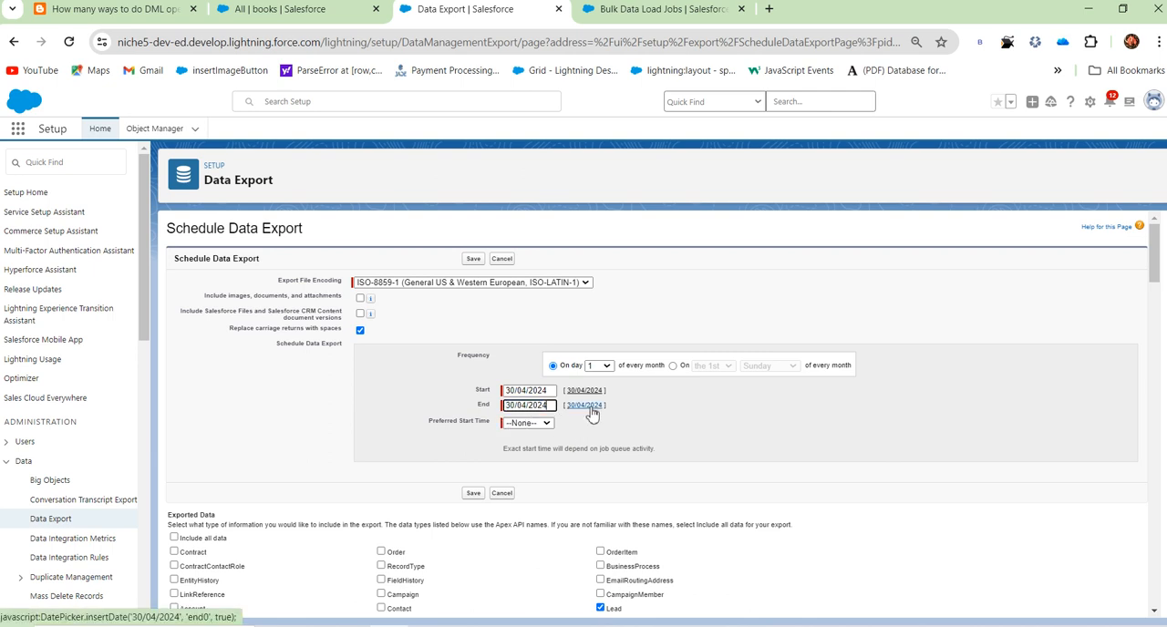
pyautogui.click(548, 408)
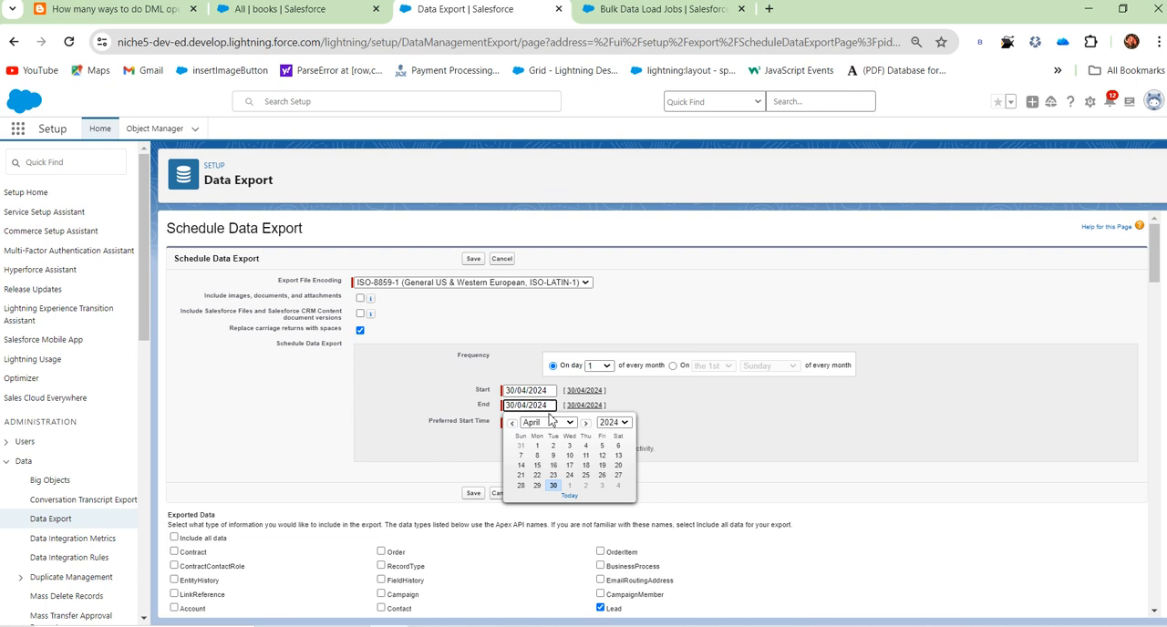
pyautogui.click(614, 422)
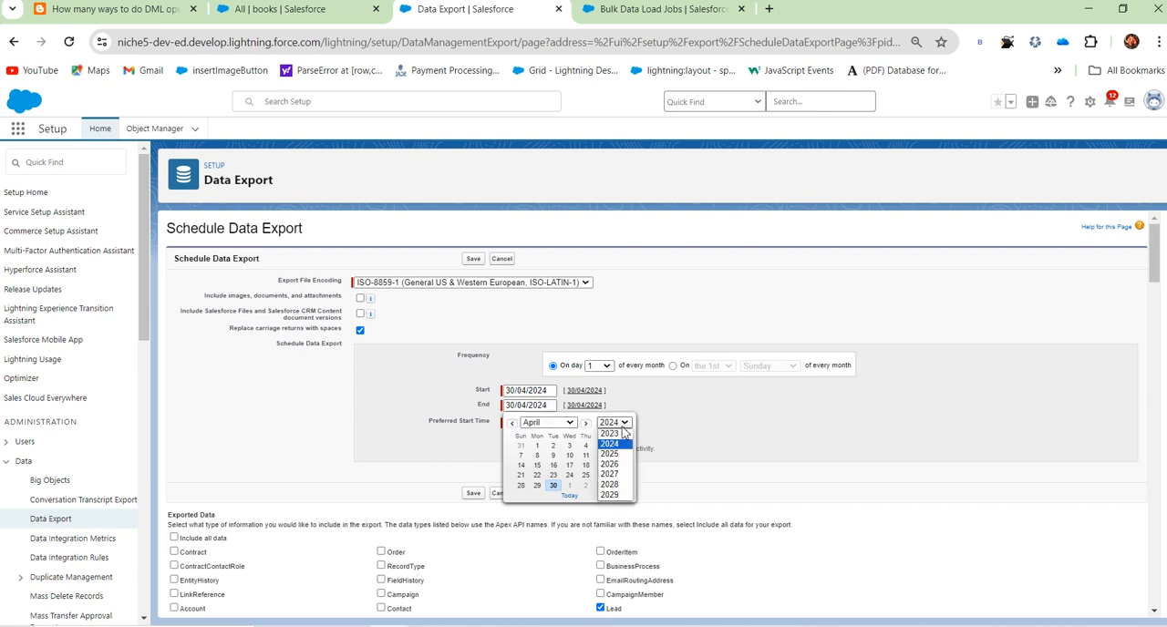
pyautogui.click(622, 460)
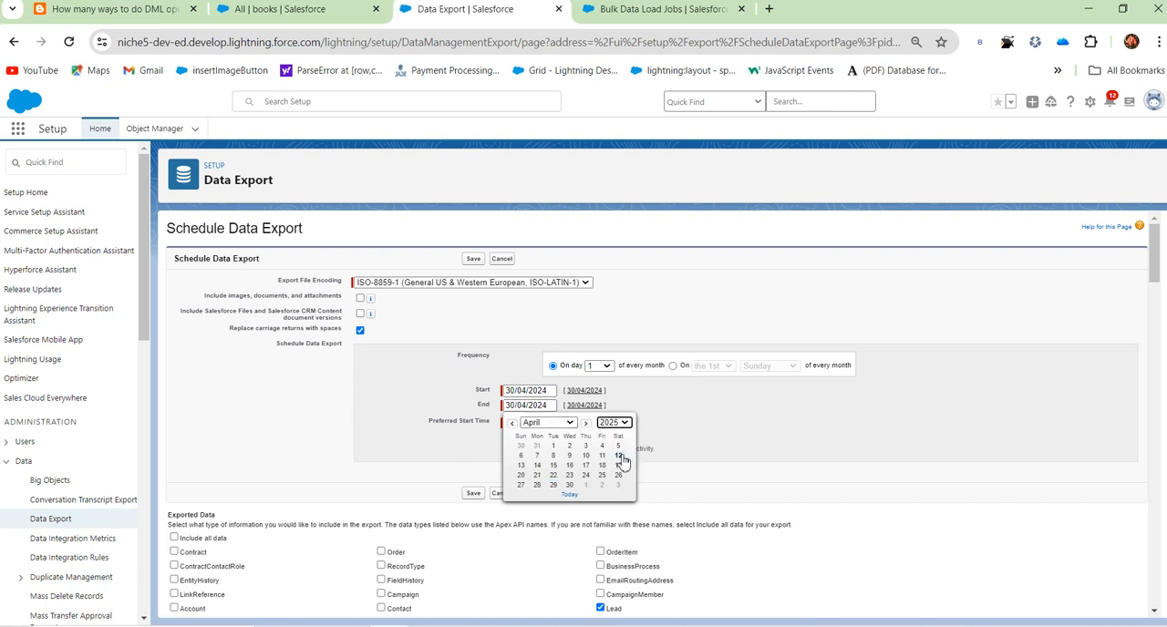
pyautogui.click(553, 446)
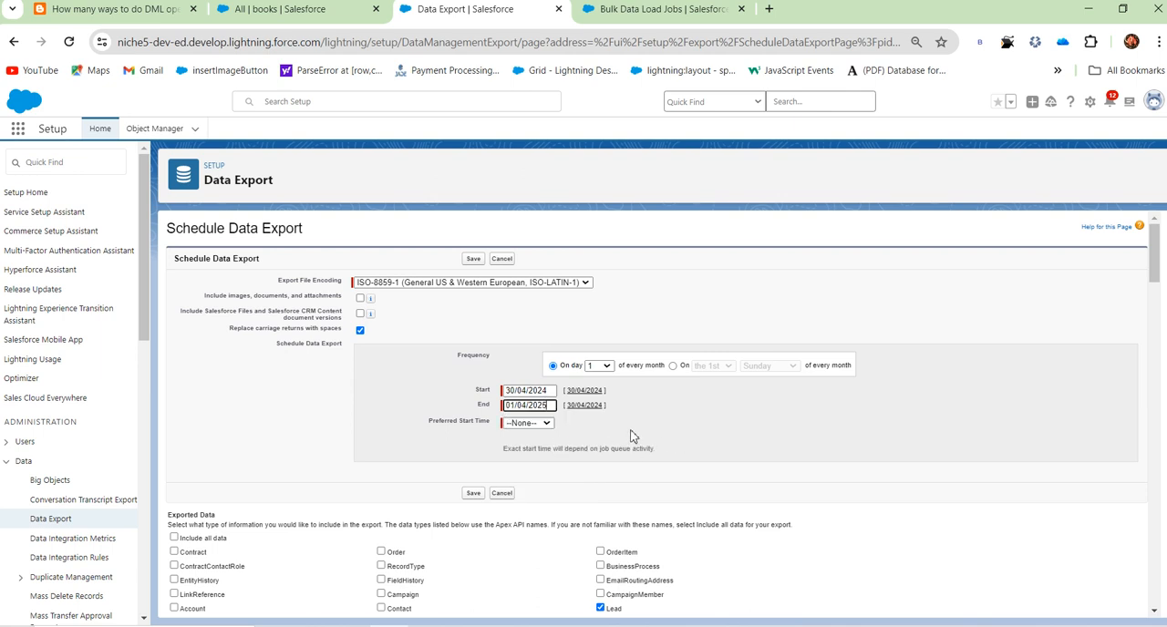
pyautogui.click(529, 423)
pyautogui.click(531, 260)
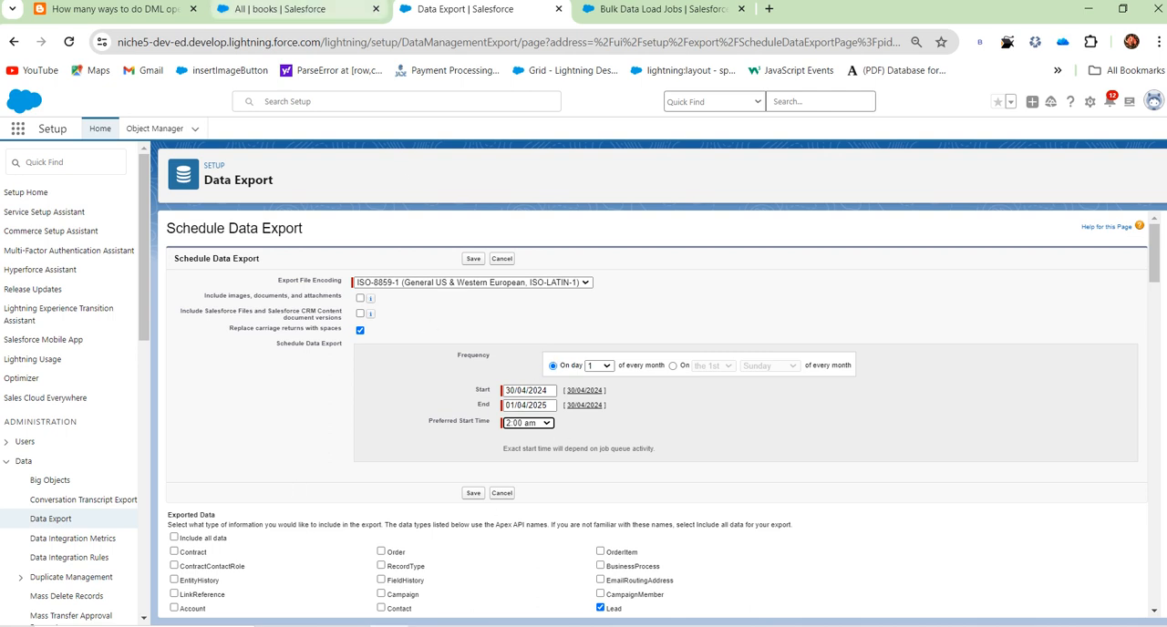
# Step: Reload the All books list and switch to the blog post on DML operations
pyautogui.click(312, 11)
pyautogui.click(65, 50)
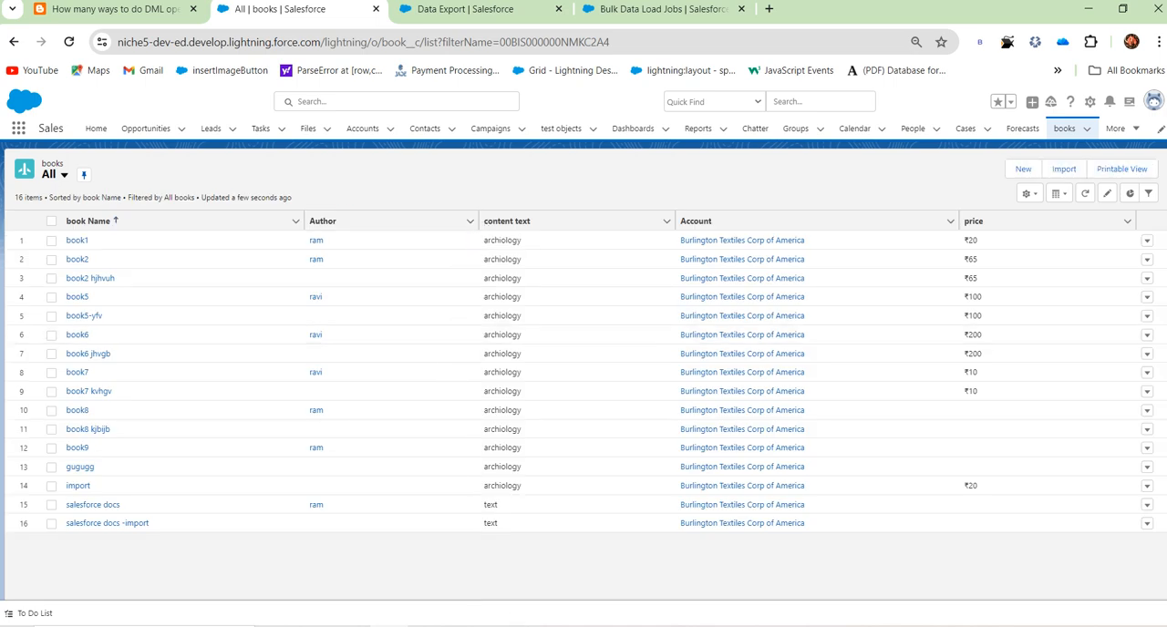
pyautogui.click(133, 16)
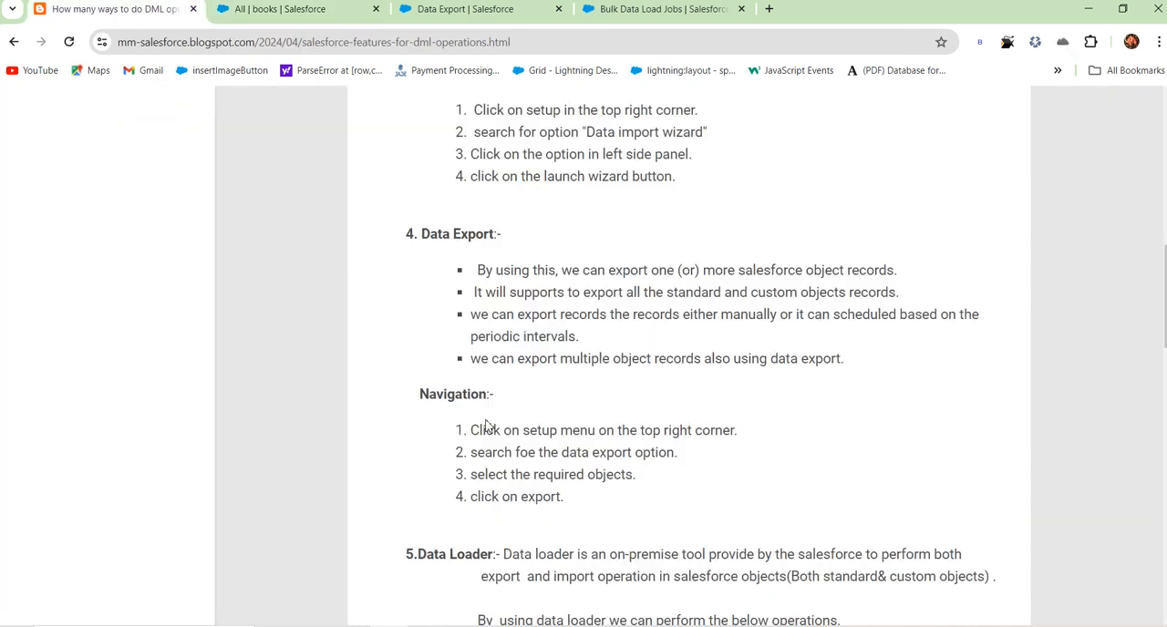
# Step: Read the blog post's Data Loader definition, highlighting its on-premise export and import support for standard and custom objects
pyautogui.scroll(-3, 486, 426)
pyautogui.moveTo(504, 251); pyautogui.dragTo(745, 269)
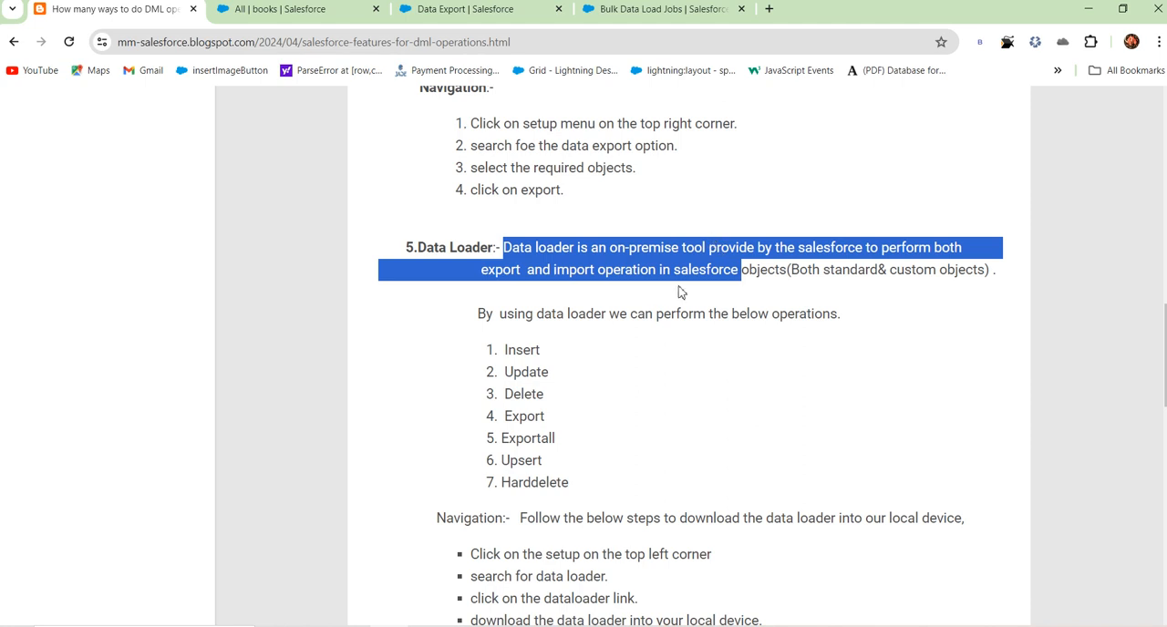
pyautogui.click(657, 322)
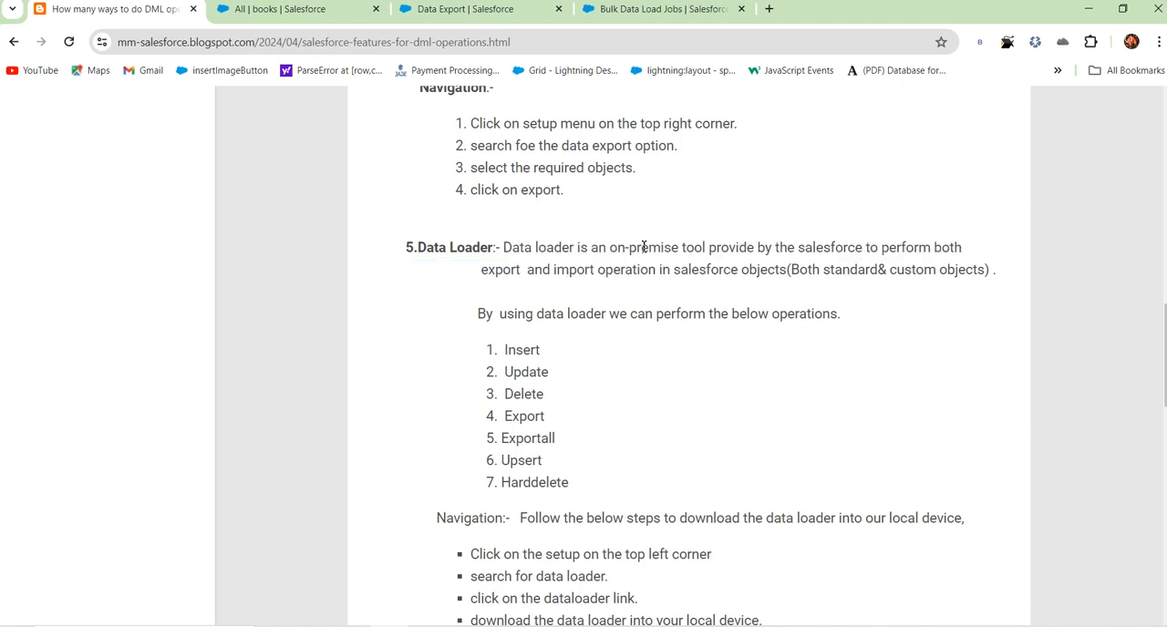
pyautogui.moveTo(643, 246); pyautogui.dragTo(943, 242)
pyautogui.click(831, 314)
pyautogui.moveTo(660, 269); pyautogui.dragTo(963, 267)
pyautogui.click(889, 308)
pyautogui.moveTo(420, 247); pyautogui.dragTo(512, 256)
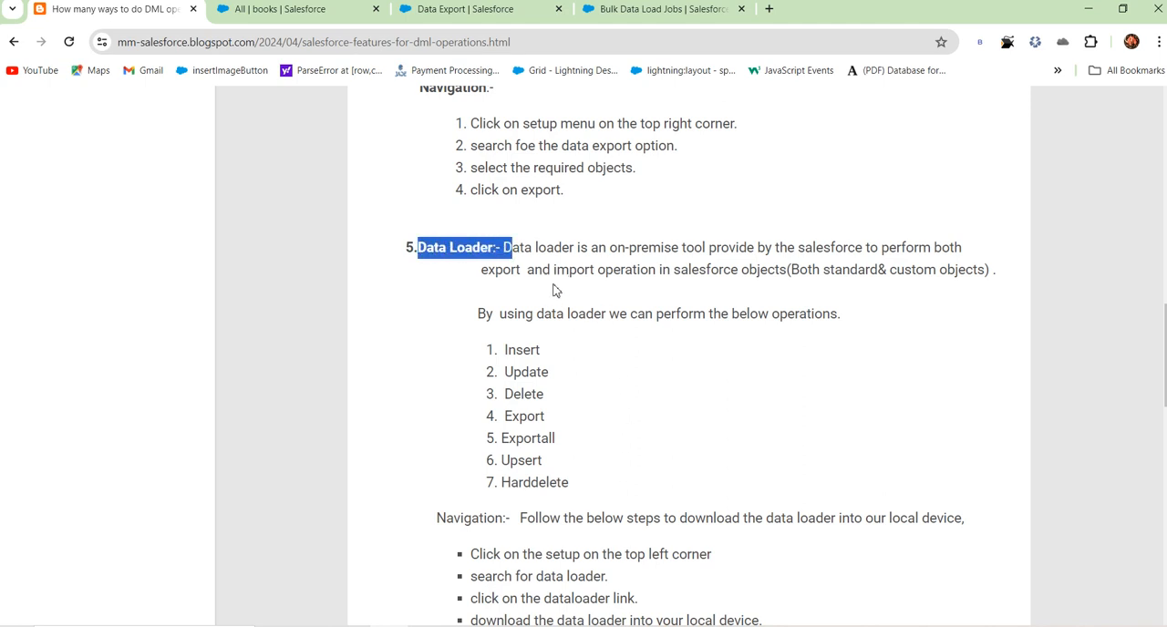
# Step: Compare the Data Import Wizard and Data Export sections with the list of Data Loader operations, highlighting Insert
pyautogui.scroll(5, 556, 290)
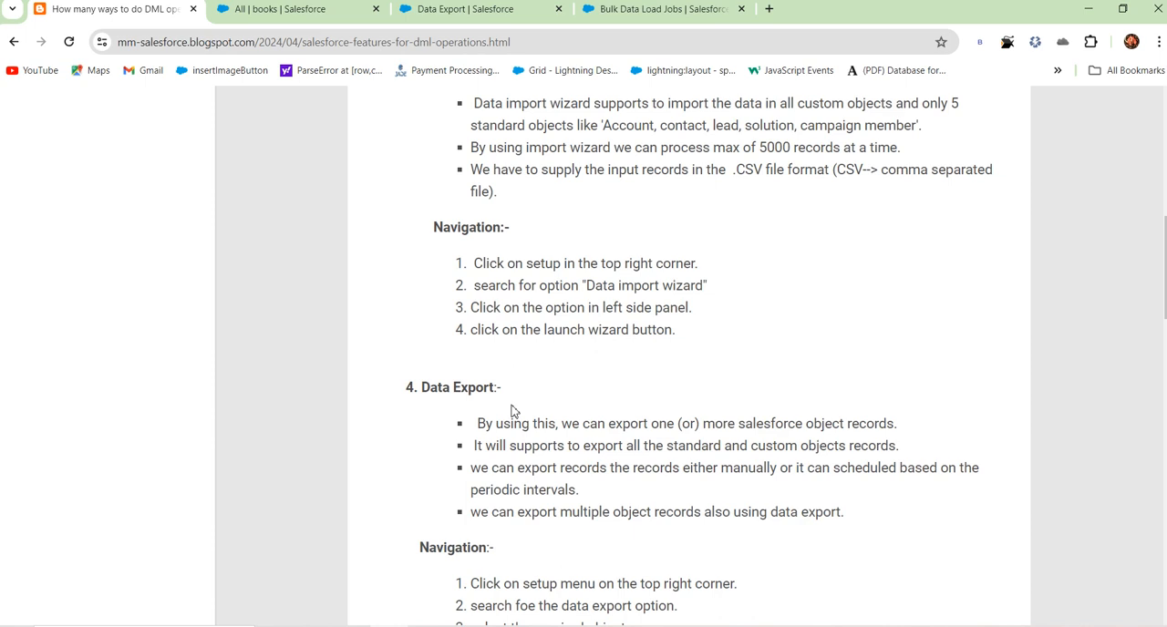
pyautogui.scroll(2, 526, 288)
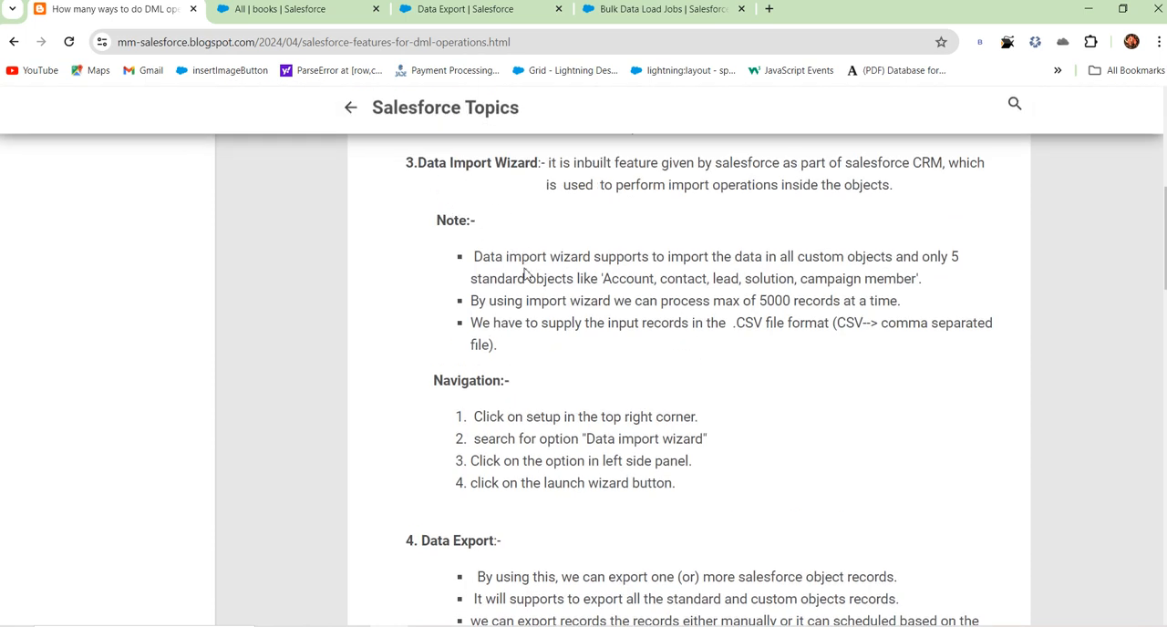
pyautogui.scroll(-7, 526, 273)
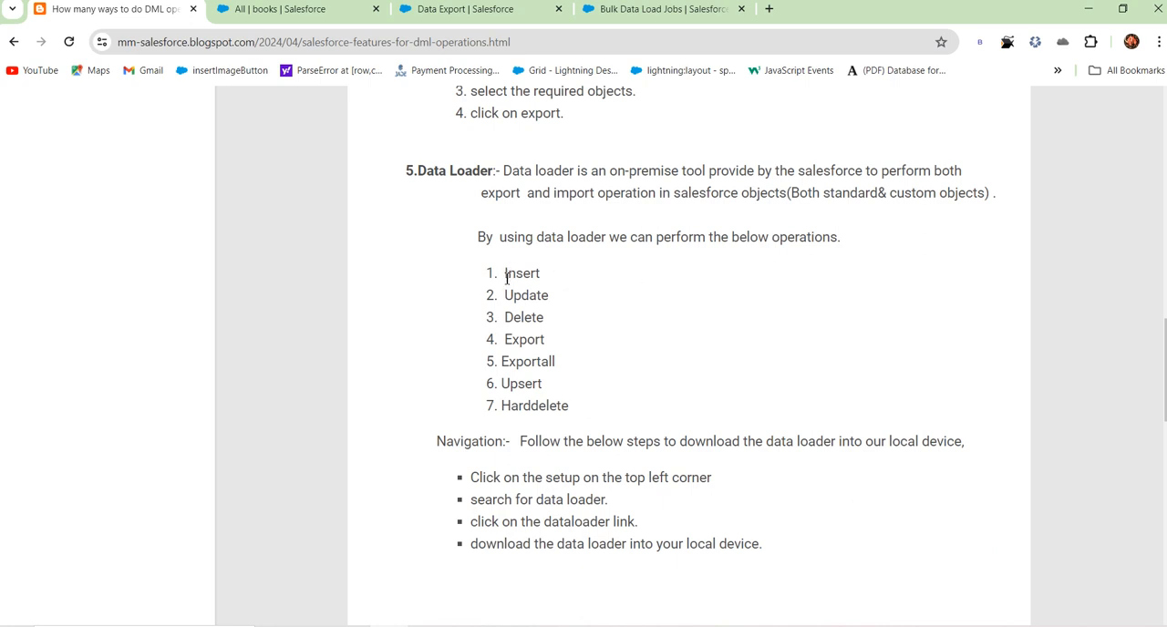
pyautogui.moveTo(506, 277); pyautogui.dragTo(558, 281)
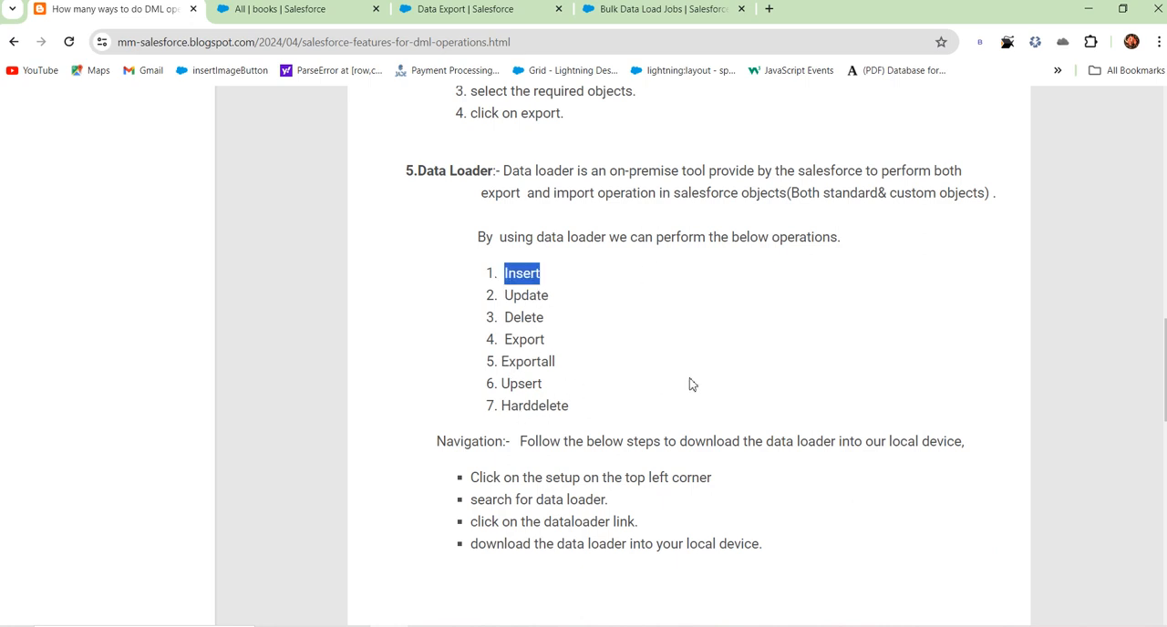
pyautogui.scroll(-2, 602, 336)
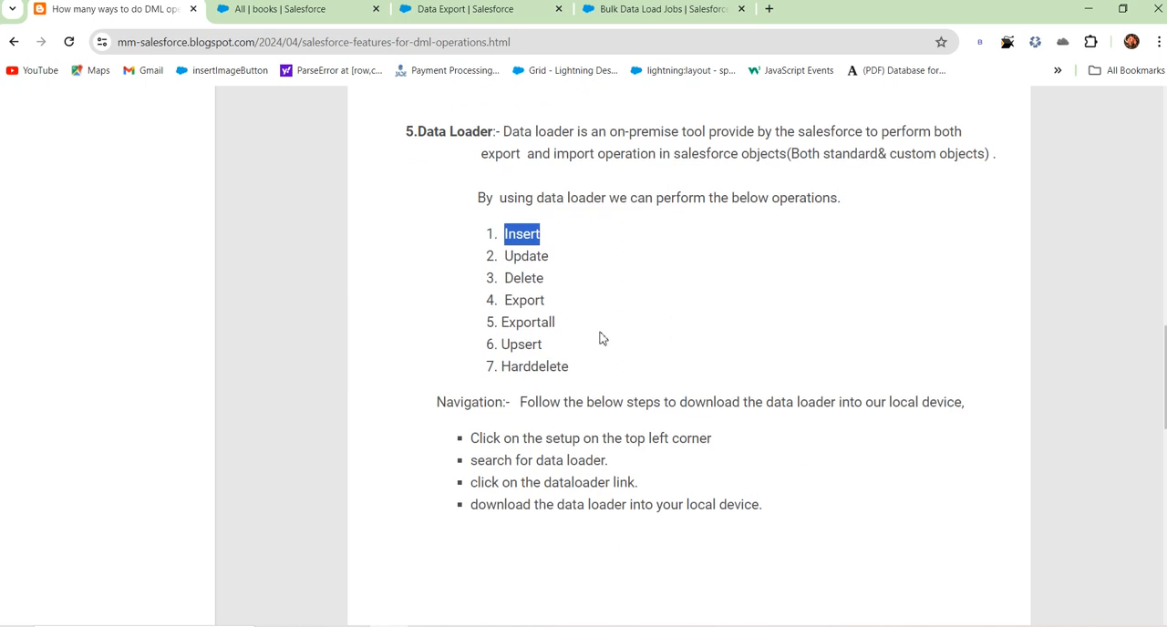
pyautogui.scroll(1, 639, 288)
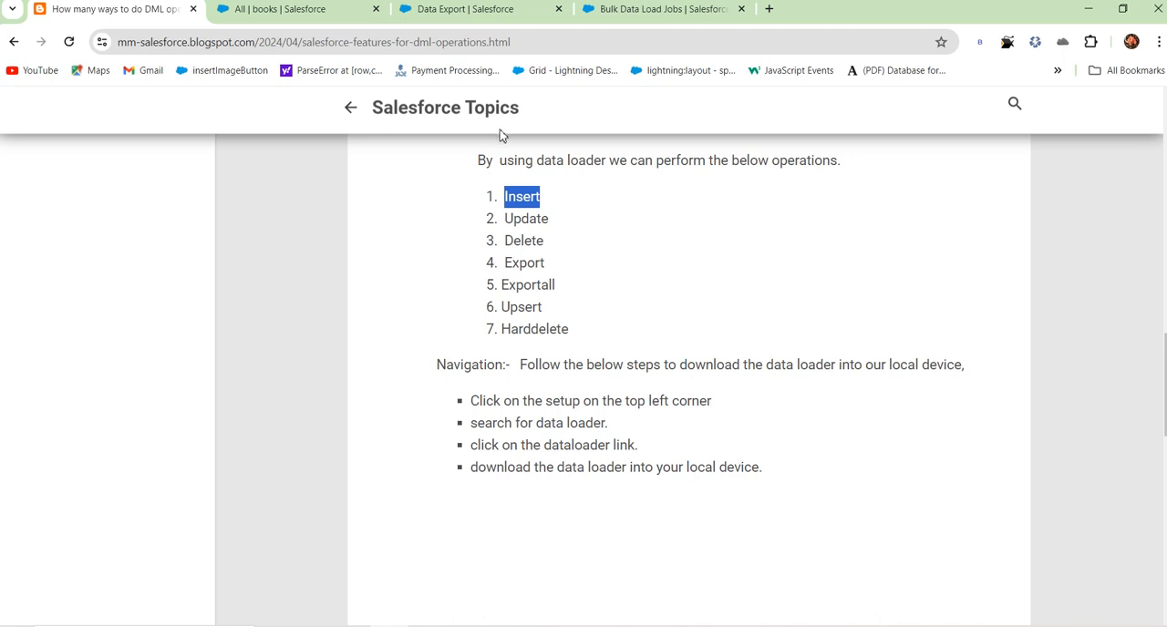
pyautogui.scroll(3, 503, 133)
pyautogui.scroll(-1, 514, 211)
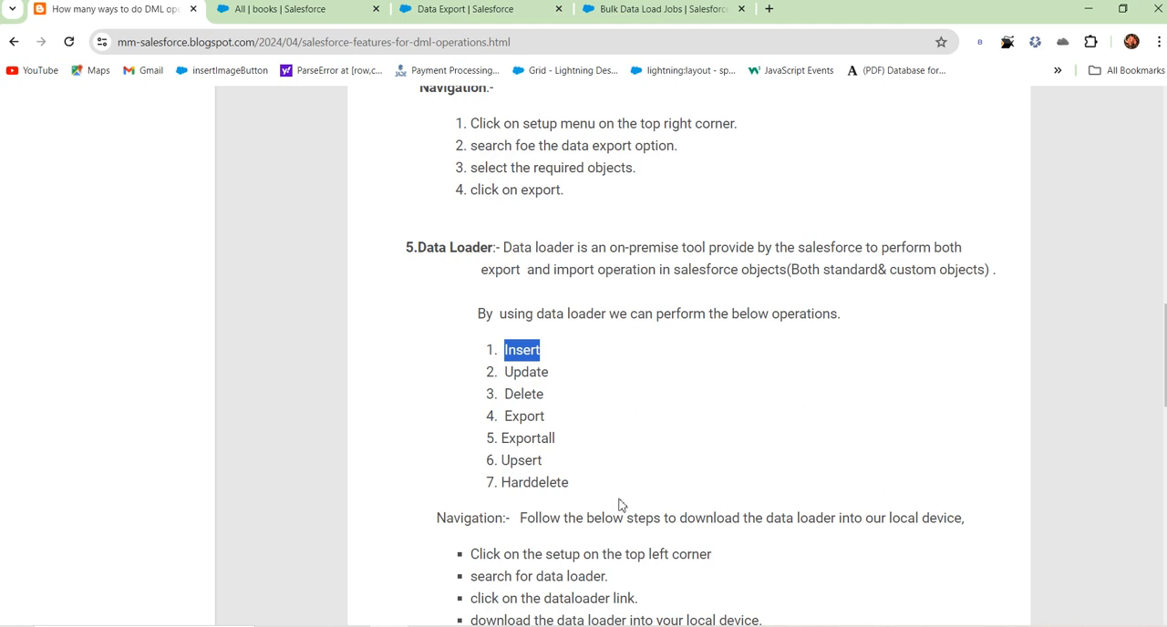
# Step: Skim the whole blog post from its title down to the comment area and popular posts
pyautogui.scroll(15, 588, 415)
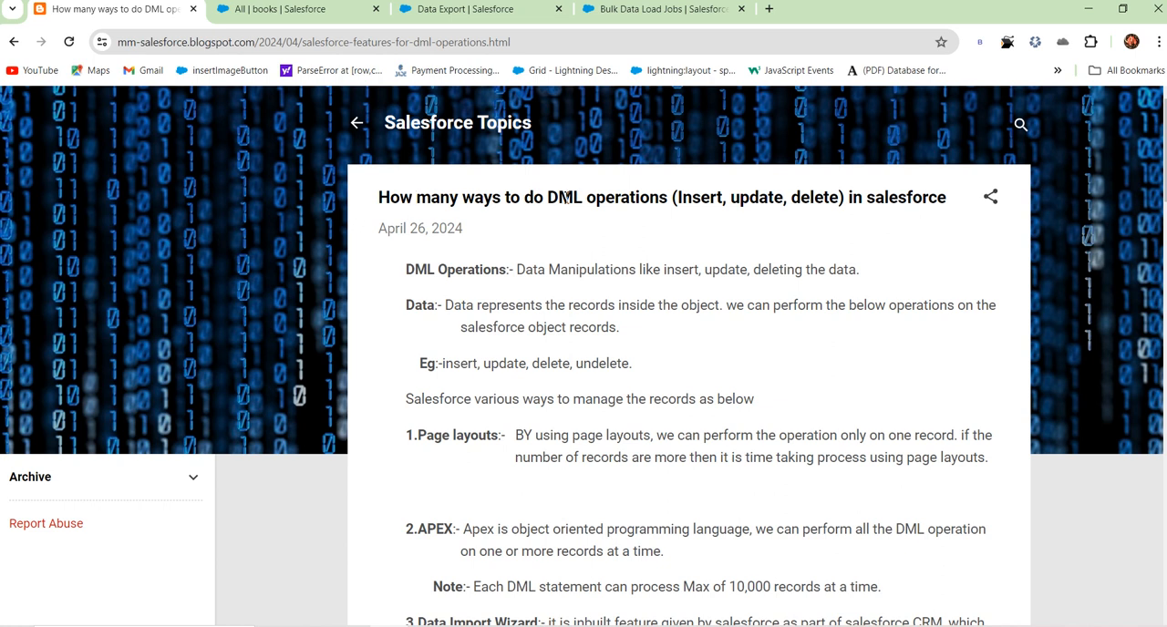
pyautogui.scroll(-15, 566, 214)
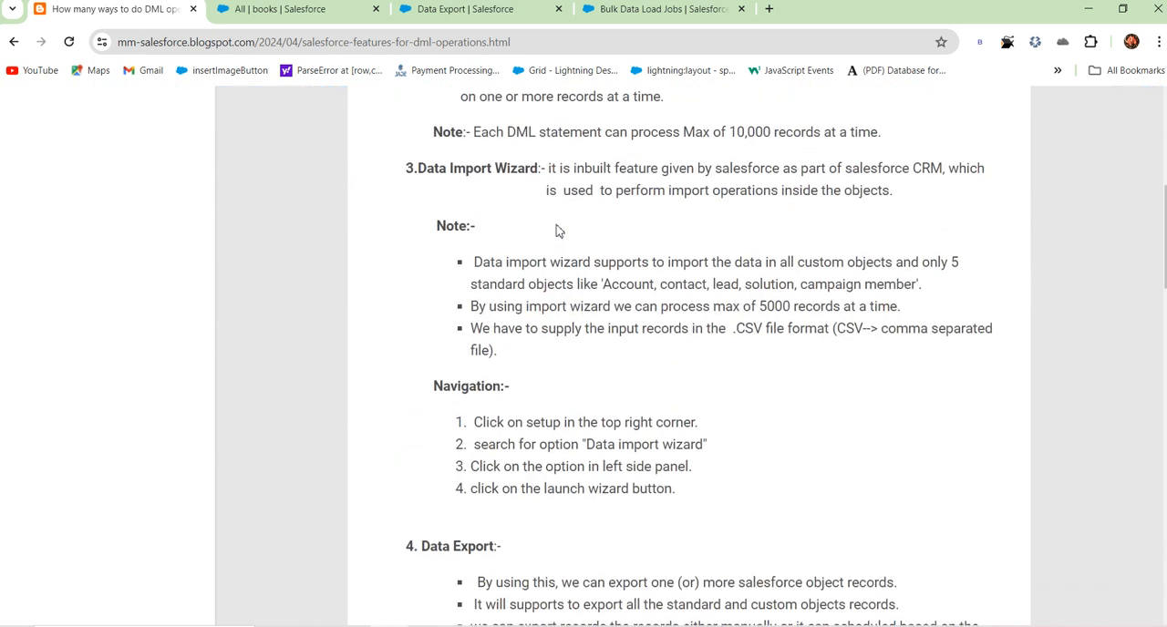
pyautogui.scroll(-5, 558, 235)
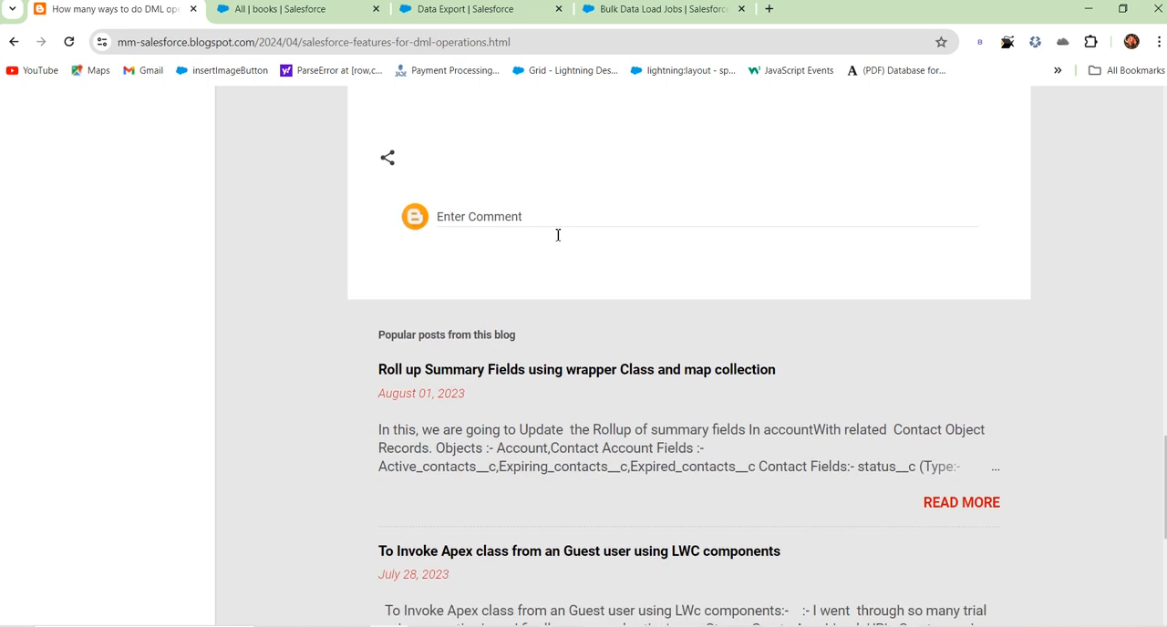